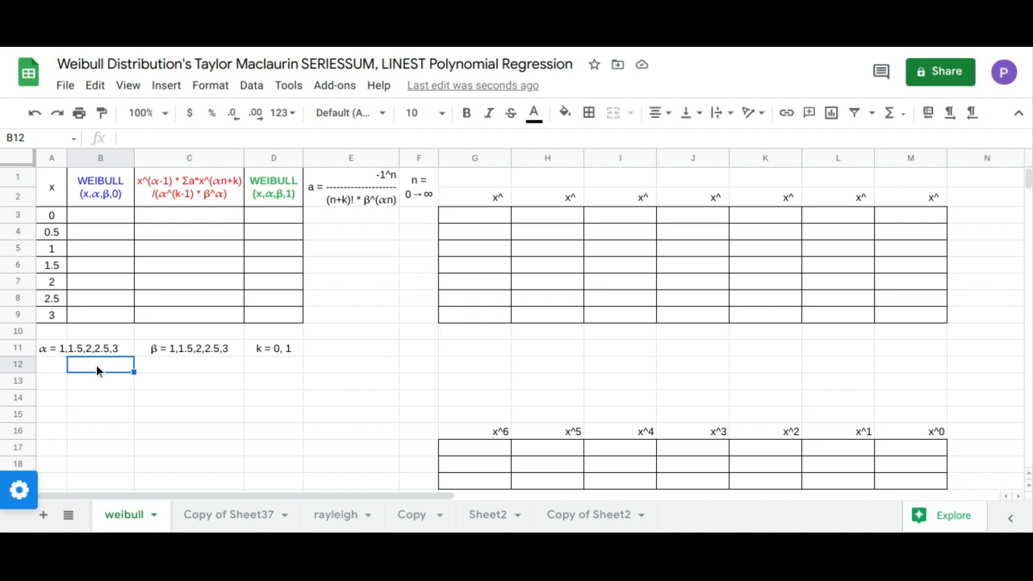
Step: Set up a data validation rule for cell B12 with the List of items criterion
click(252, 86)
click(294, 297)
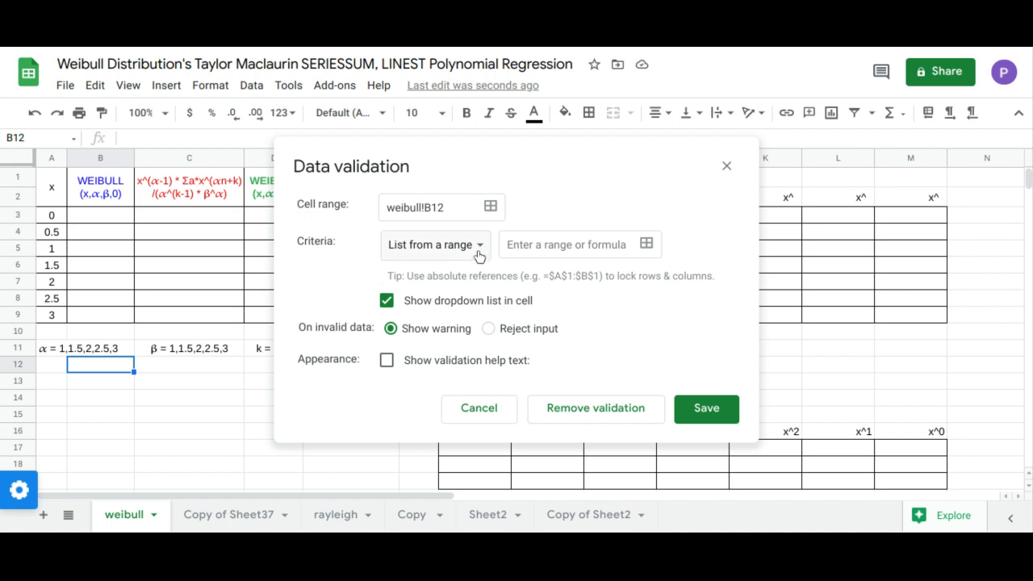
click(480, 252)
click(469, 271)
click(495, 250)
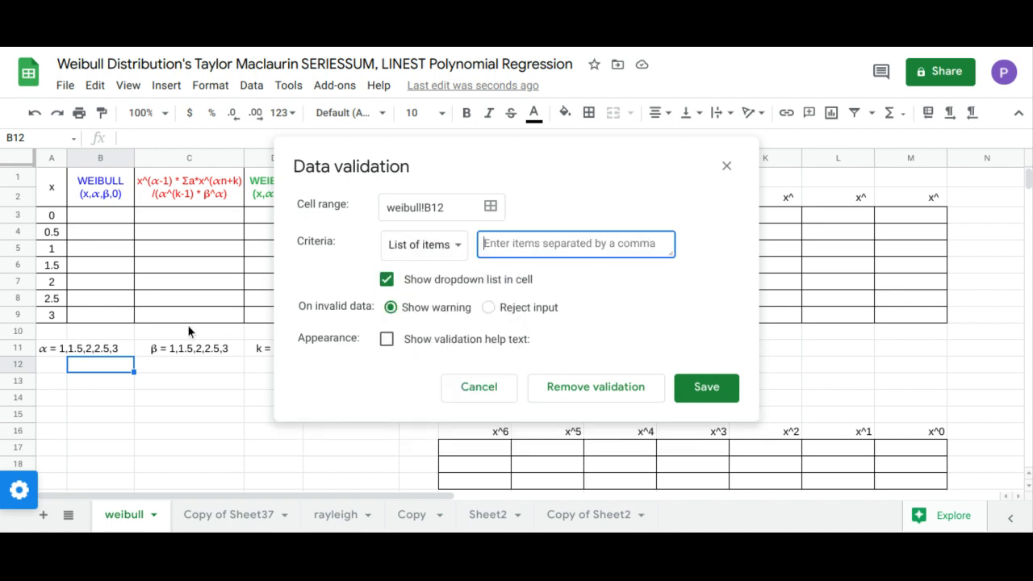
Step: Fill B12's dropdown list with the α values 1,1.5,2,2.5,3 copied from A11 and select 1 in the cell
click(50, 348)
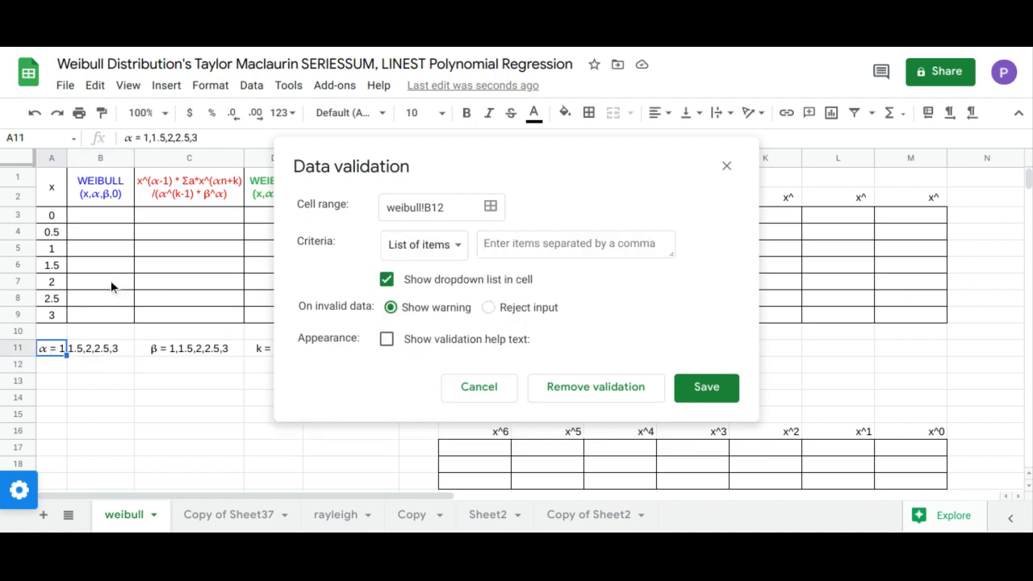
drag(143, 139, 199, 138)
key(ctrl+c)
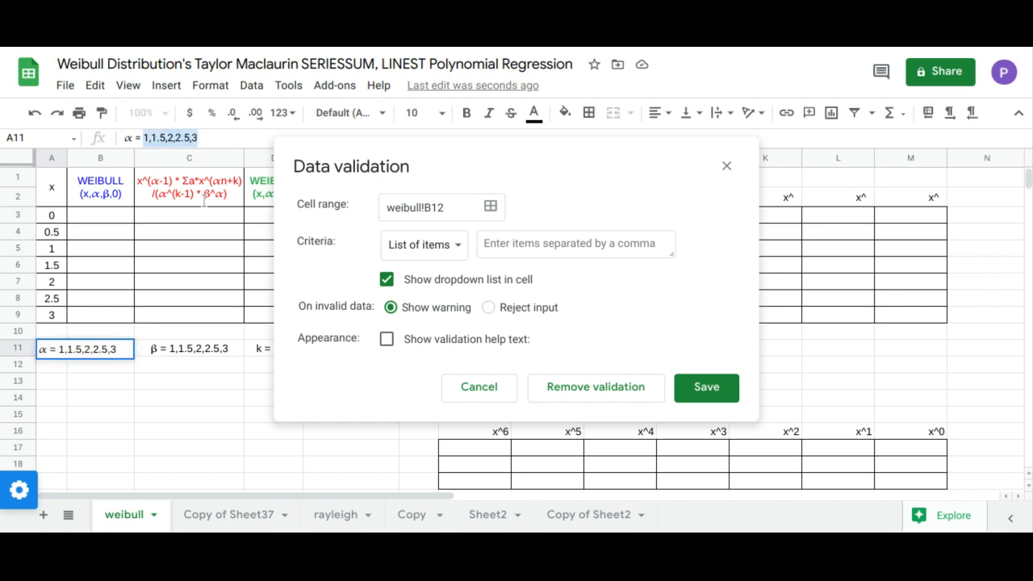
click(487, 252)
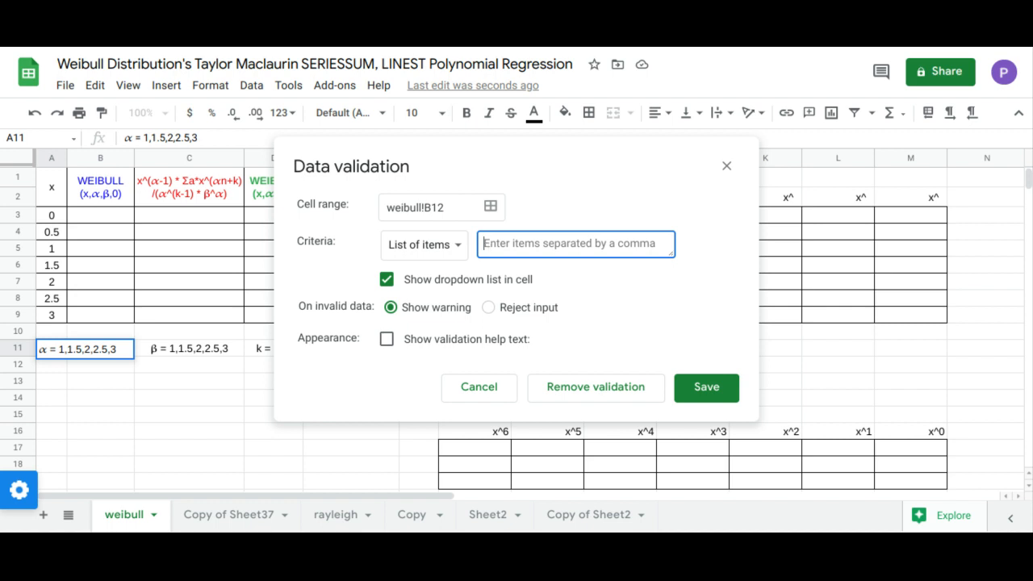
key(ctrl+v)
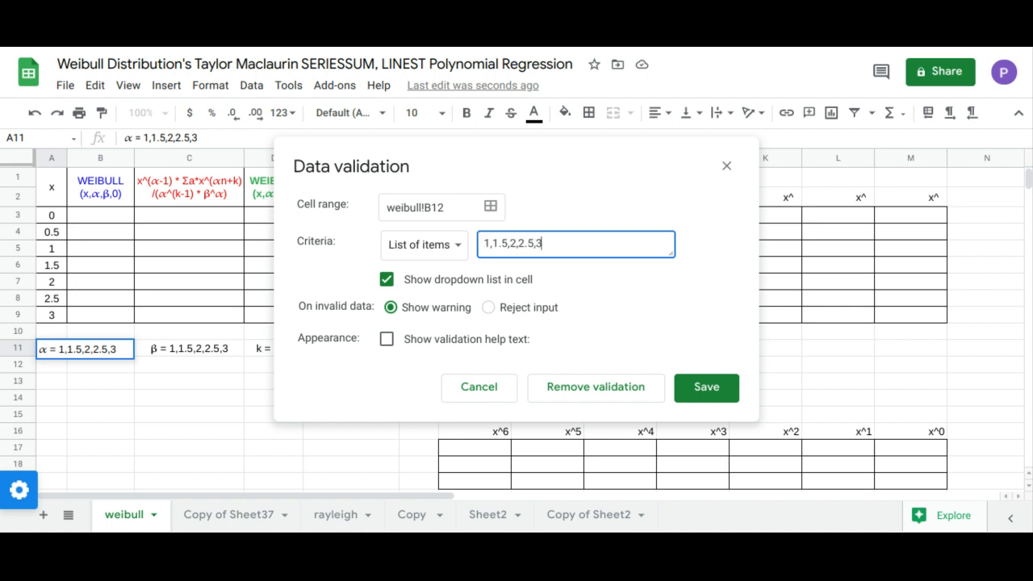
click(702, 395)
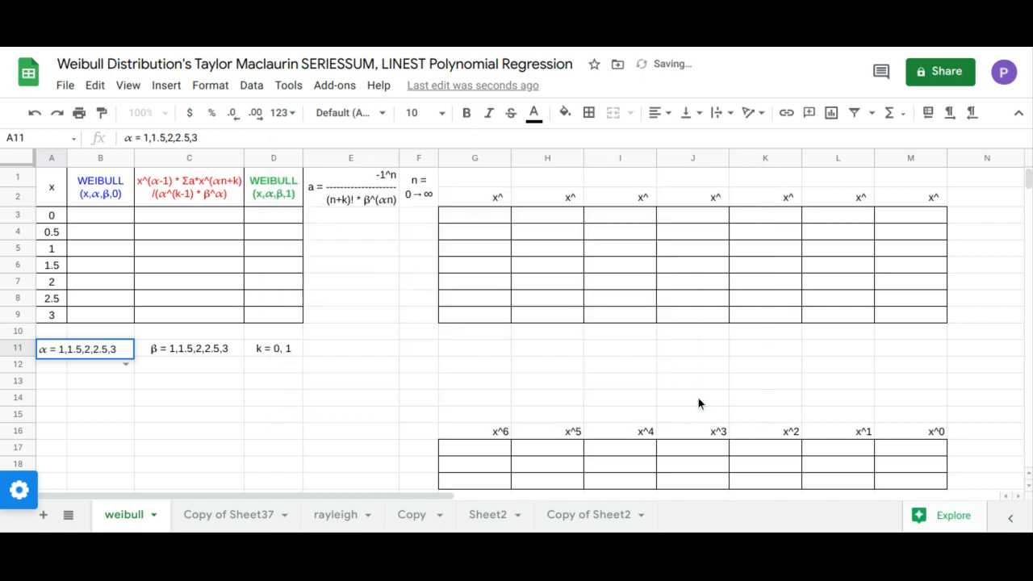
click(127, 365)
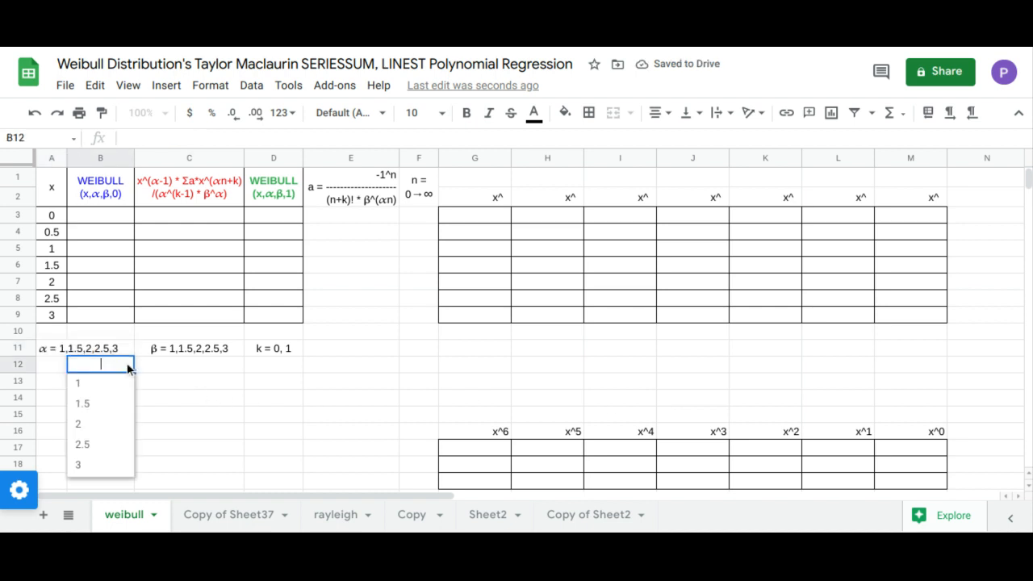
click(127, 390)
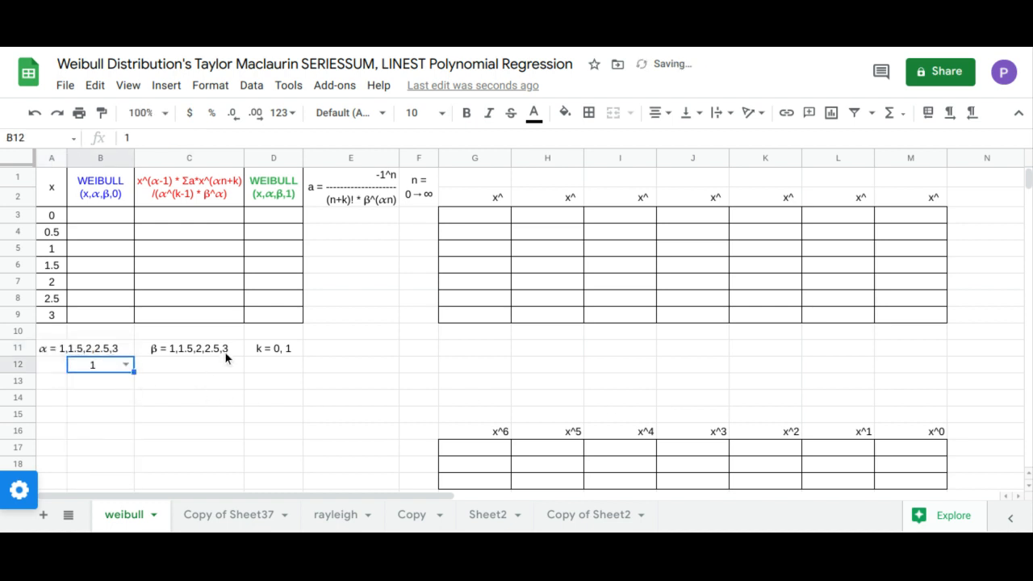
Step: Add a data validation dropdown to C12 for β with the items 1,1.5,2,2.5,3 and select 1
click(215, 371)
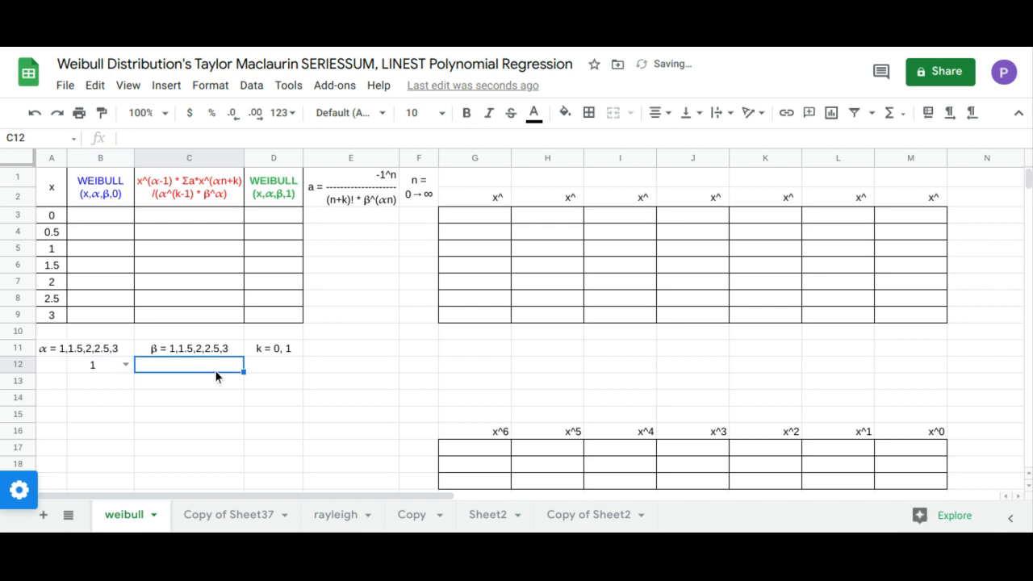
click(252, 86)
click(300, 295)
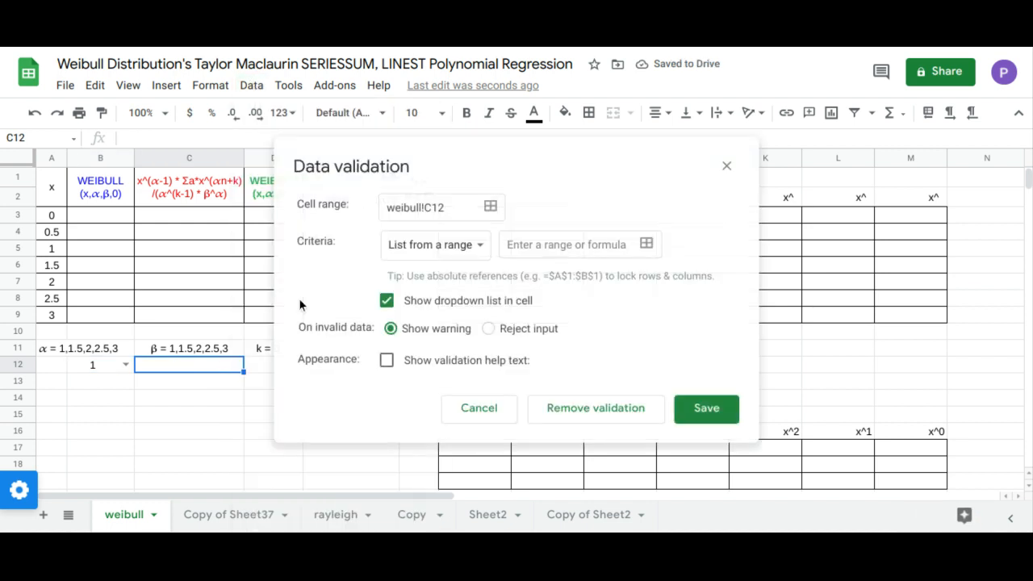
click(478, 247)
click(475, 272)
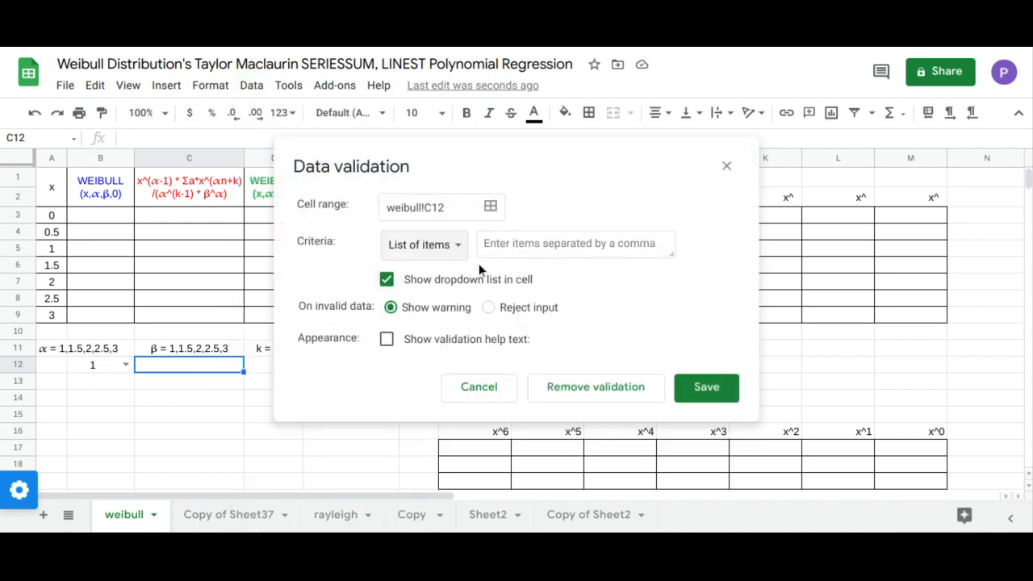
click(515, 246)
key(ctrl+v)
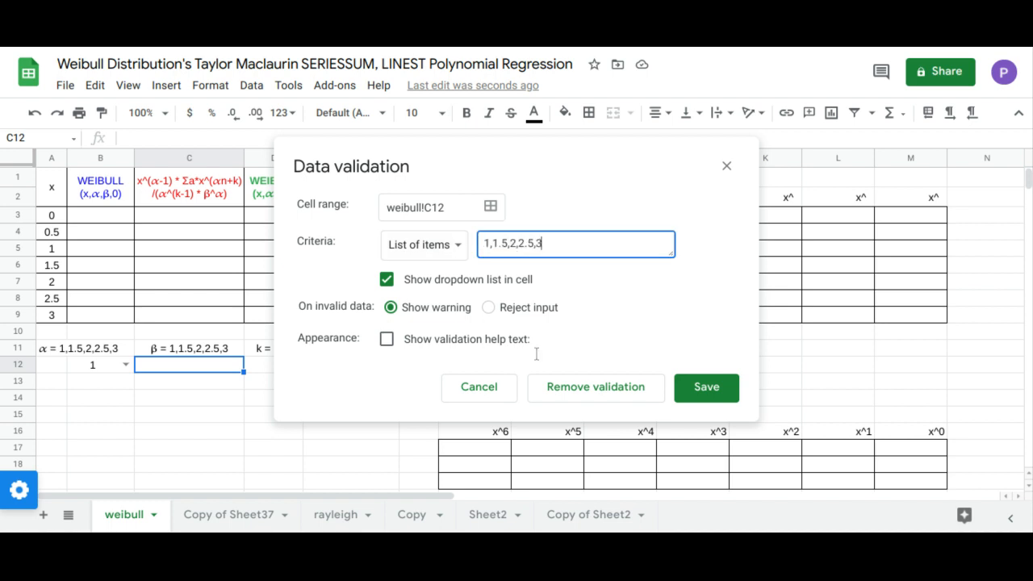
click(701, 391)
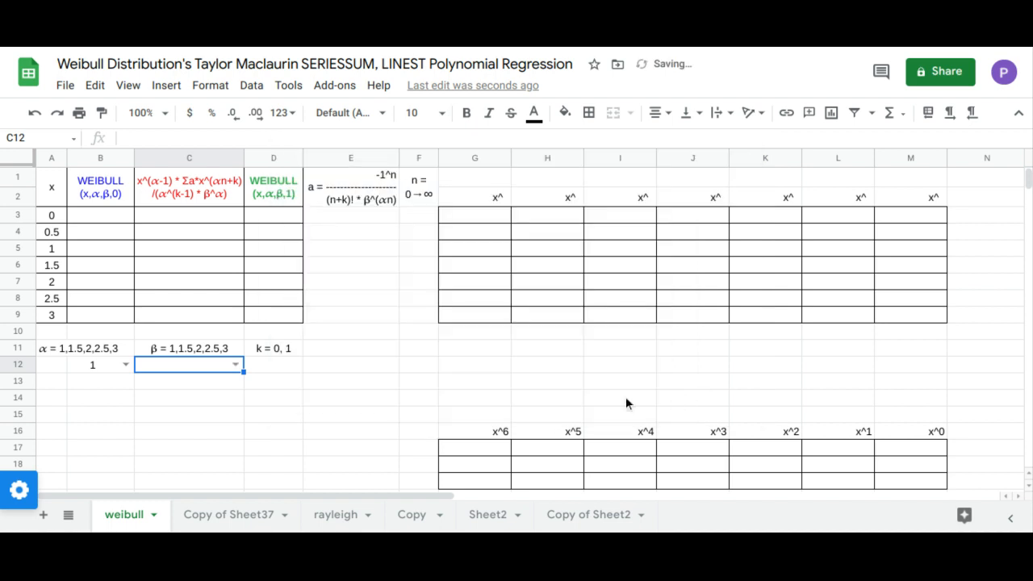
click(235, 364)
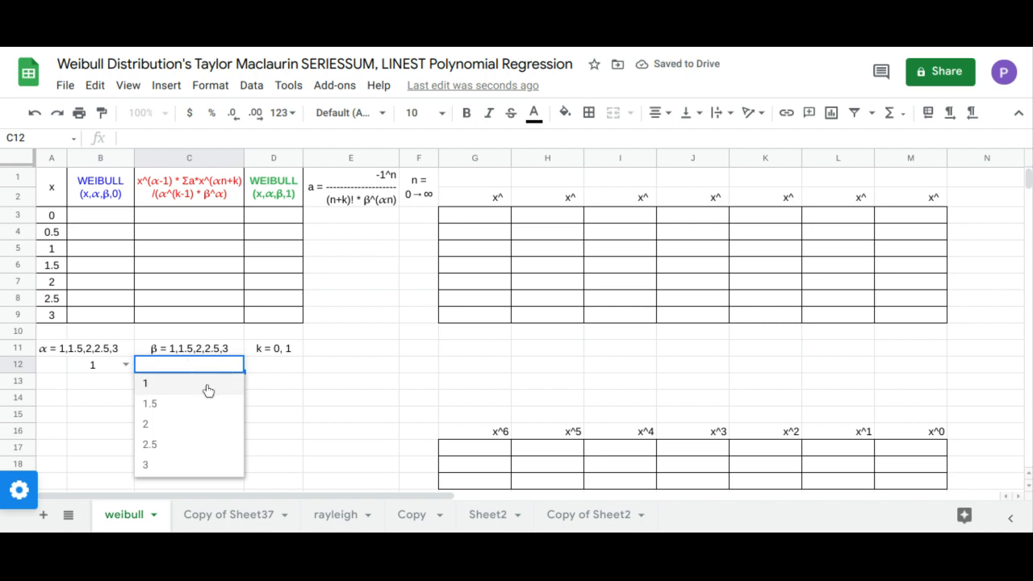
click(208, 388)
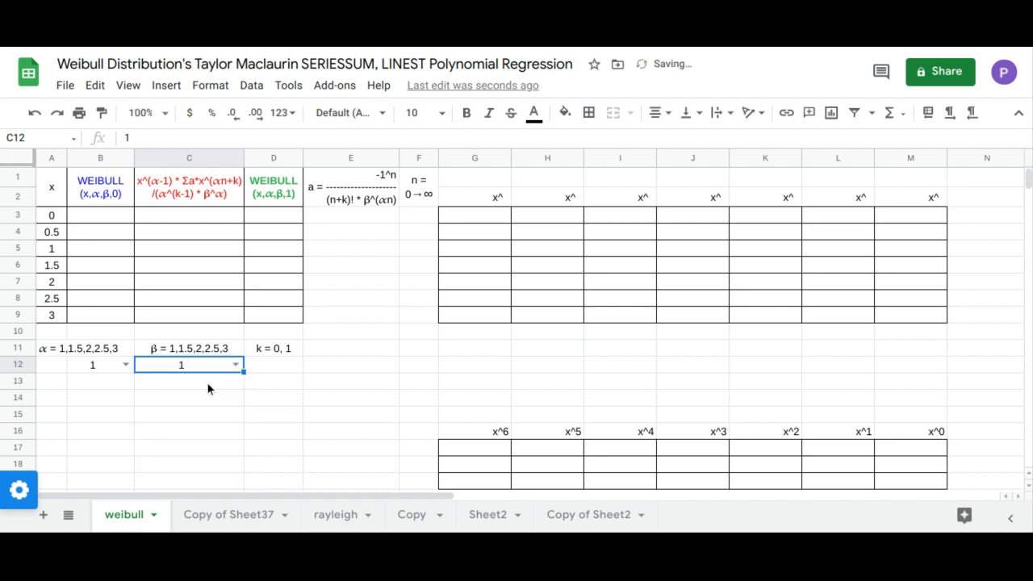
click(272, 366)
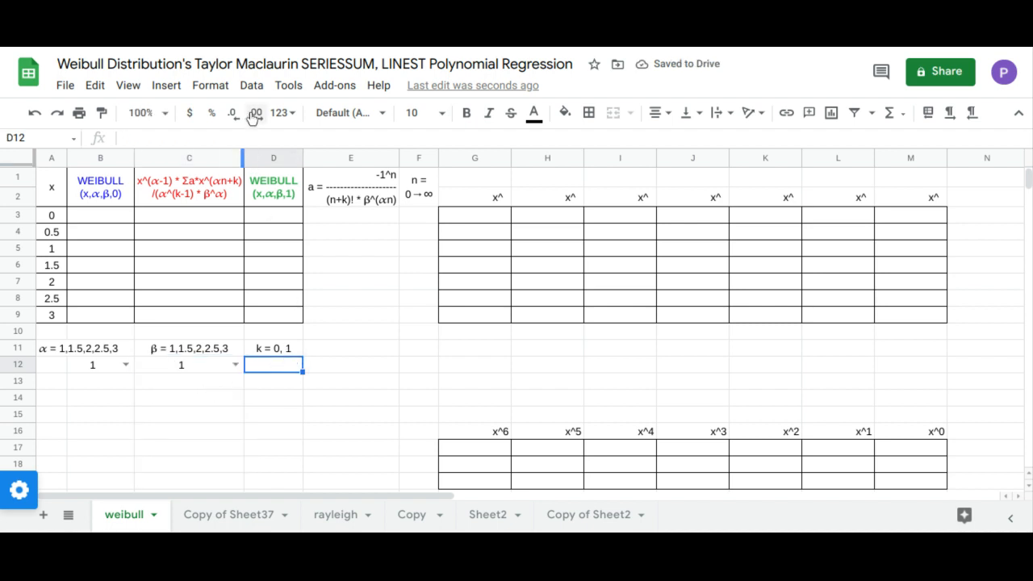
click(245, 89)
click(278, 295)
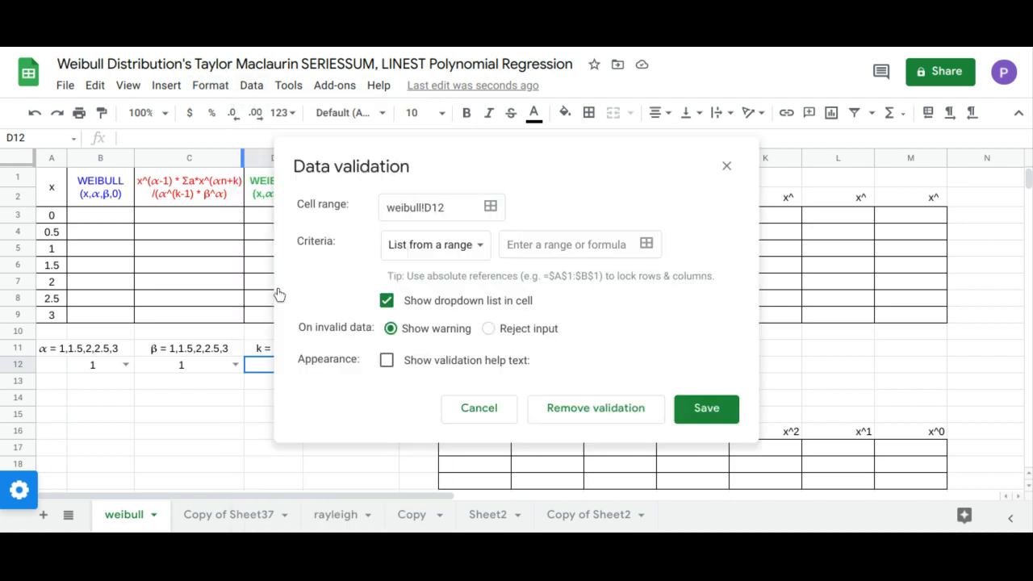
click(438, 244)
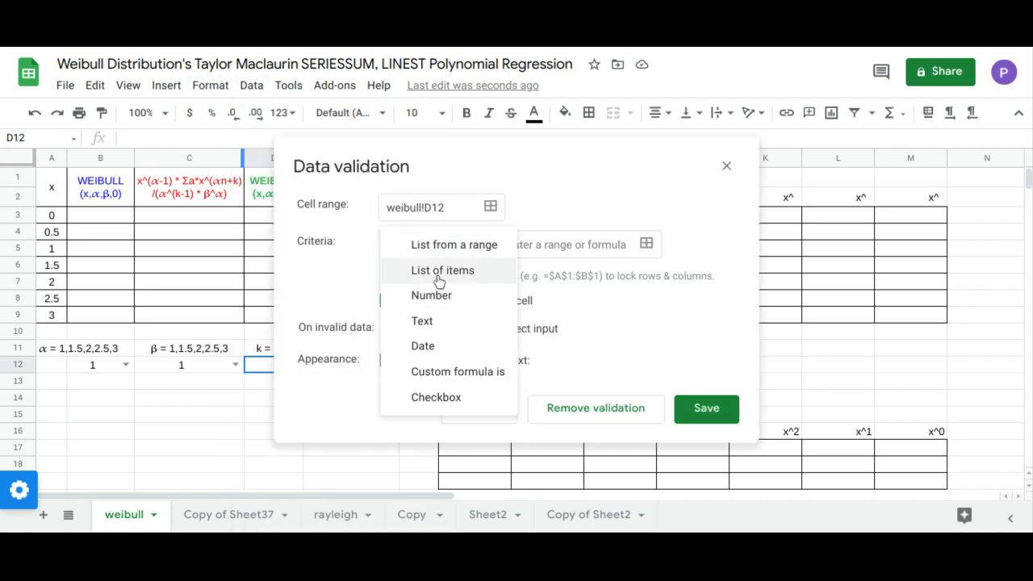
click(442, 272)
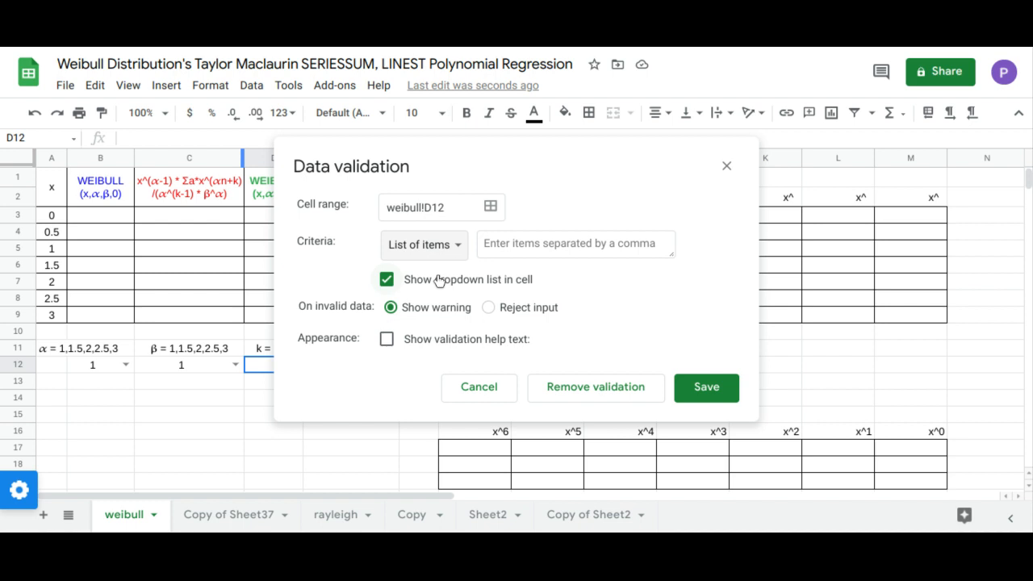
click(268, 348)
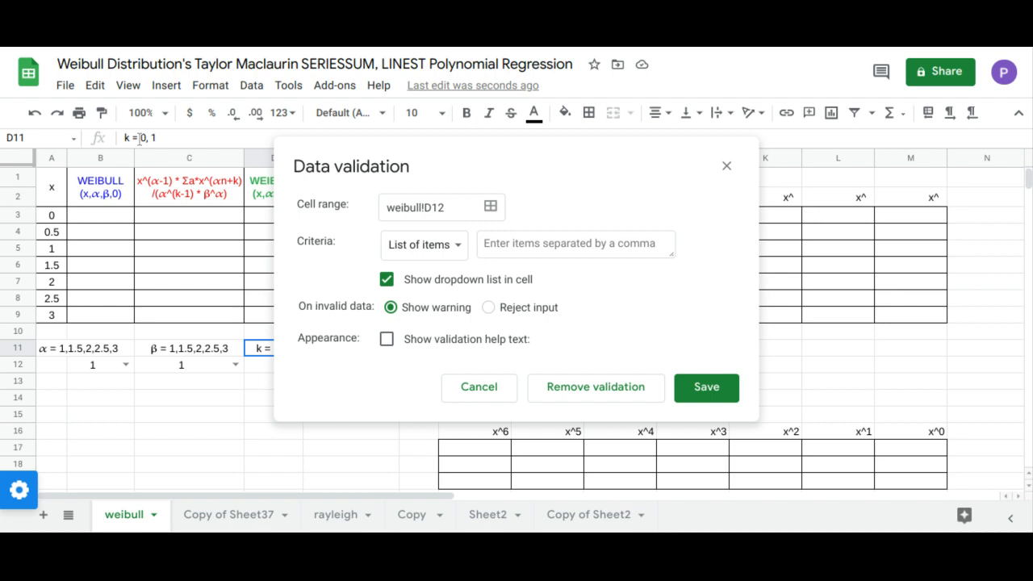
drag(138, 139, 158, 138)
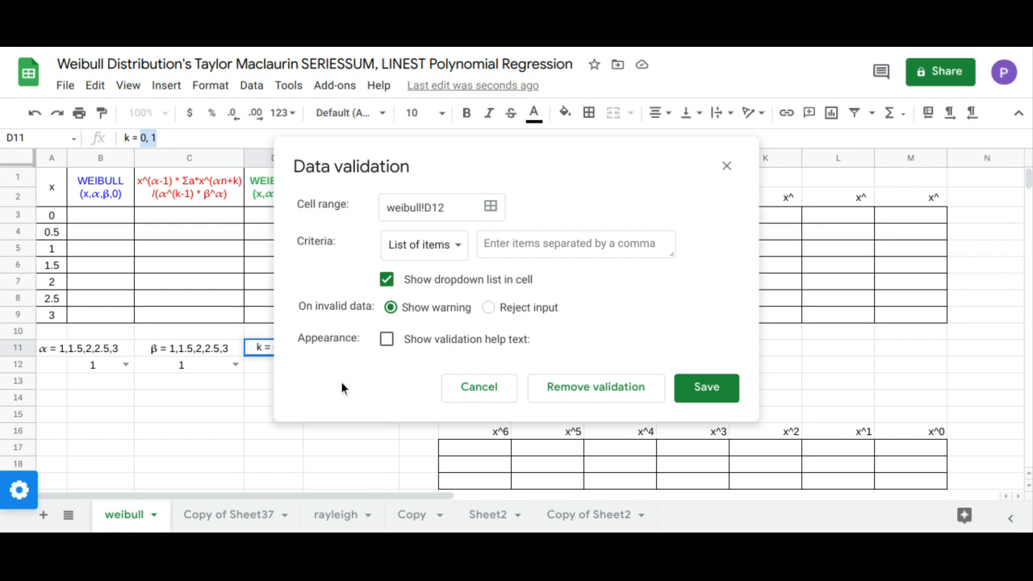
click(453, 398)
Step: Add a data validation dropdown to D12 for k with the items 0,1 and select 0
click(285, 369)
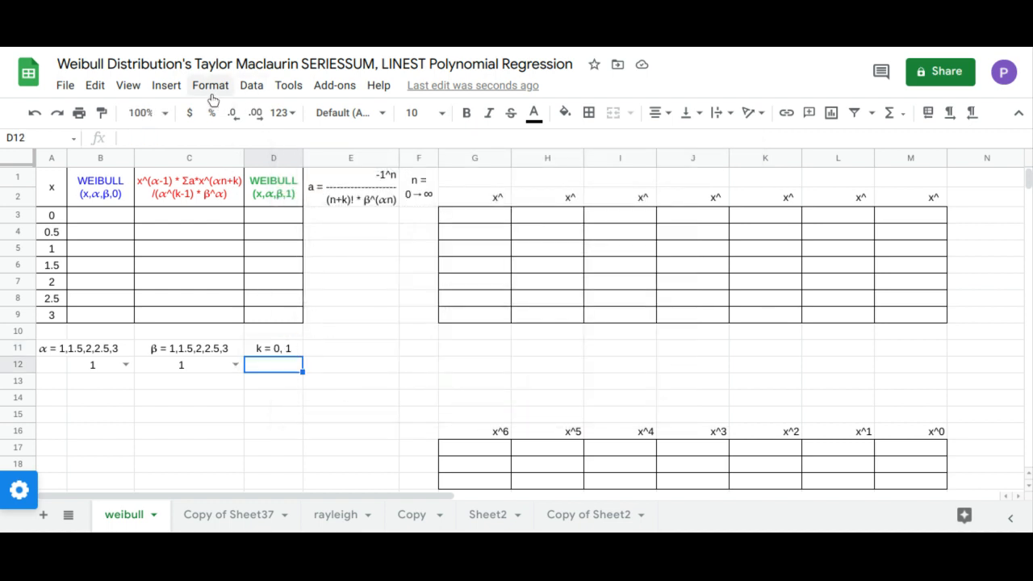
click(250, 86)
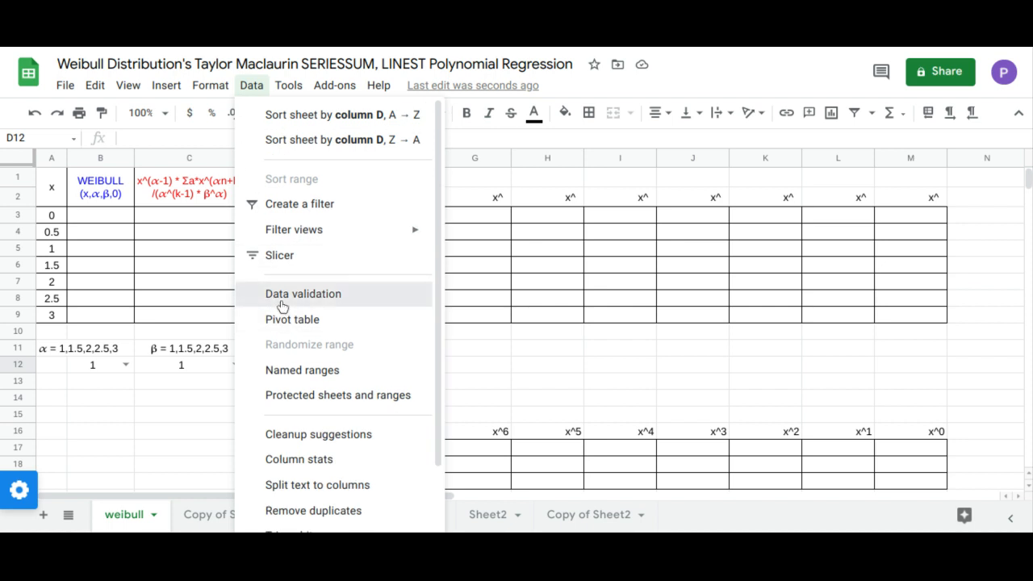
click(276, 298)
click(432, 244)
click(417, 269)
click(514, 244)
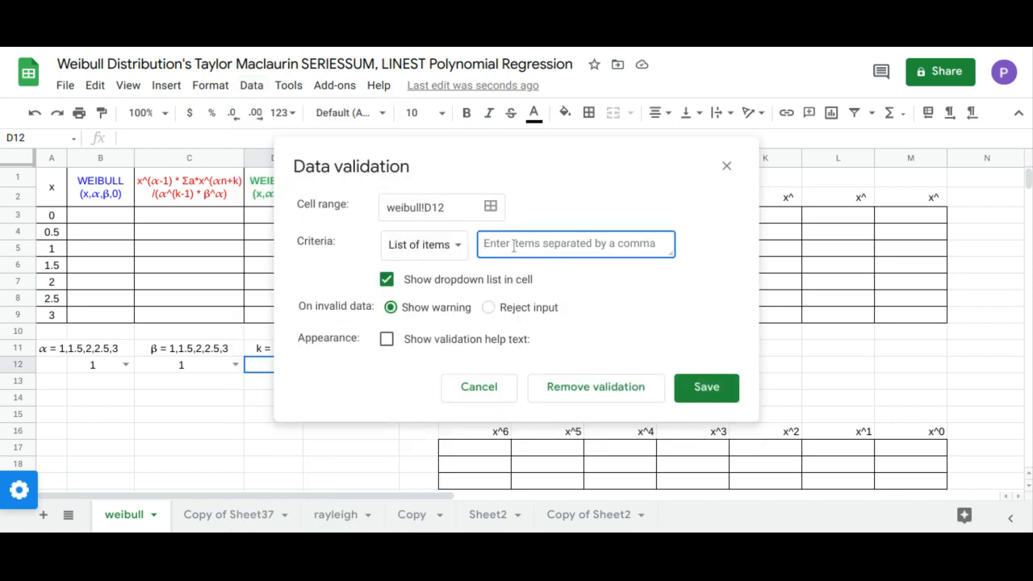
text(0,1)
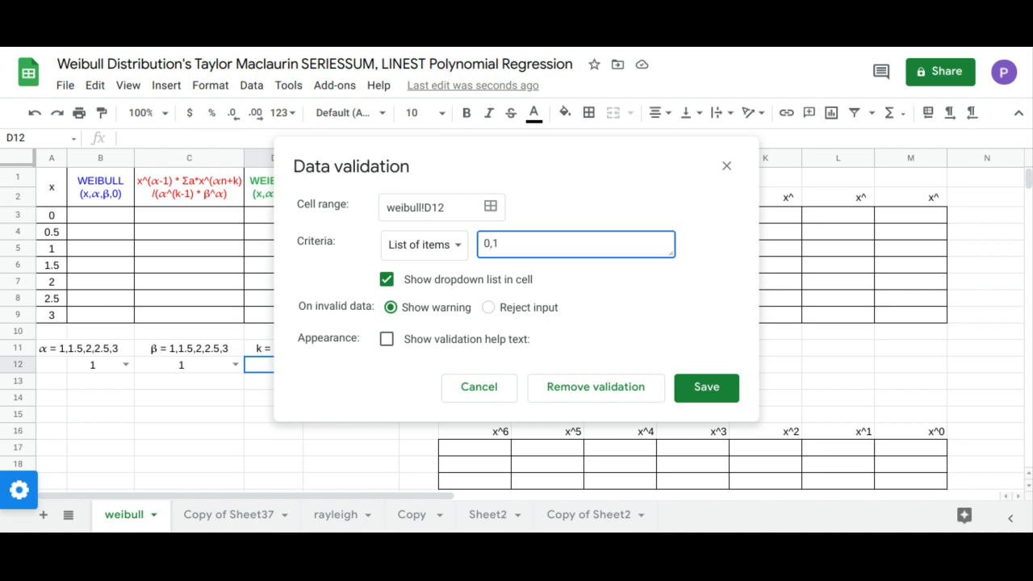
click(696, 391)
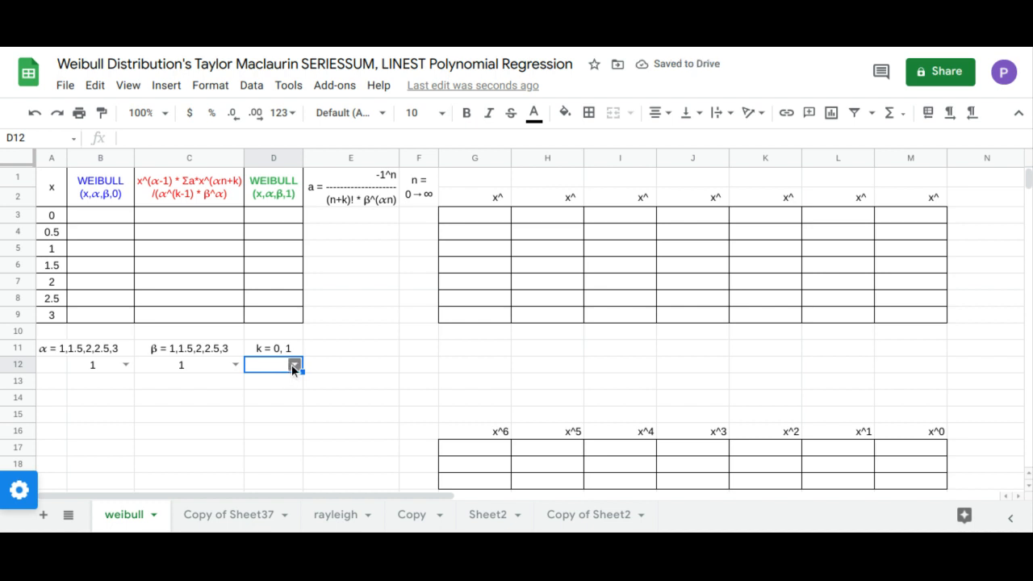
click(294, 365)
click(290, 387)
Step: Enter =ARRAYFORMULA(WEIBULL(A3:A9,B12,C12,0)) in B3 to fill the WEIBULL (x,α,β,0) column
click(108, 222)
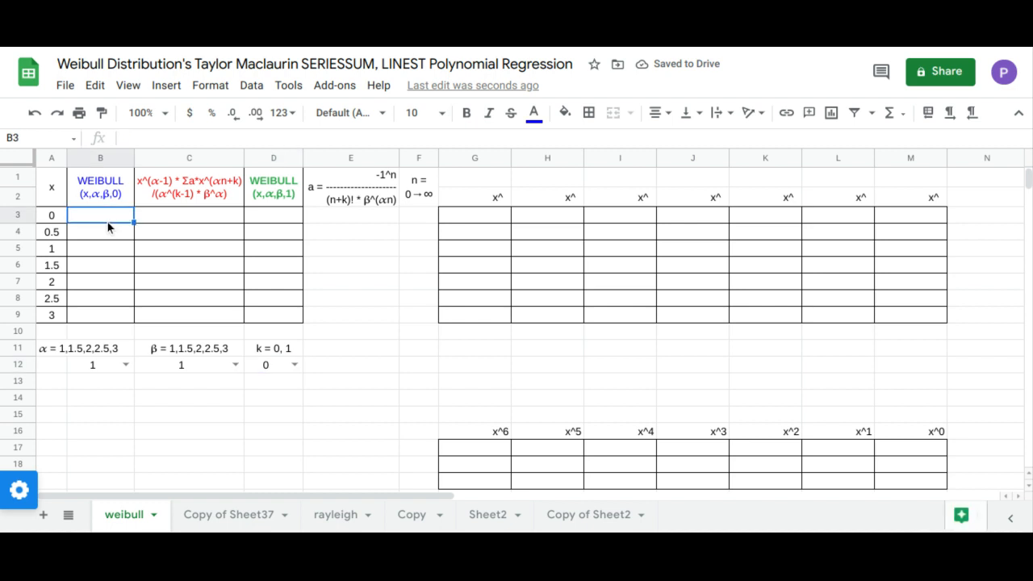
text(=)
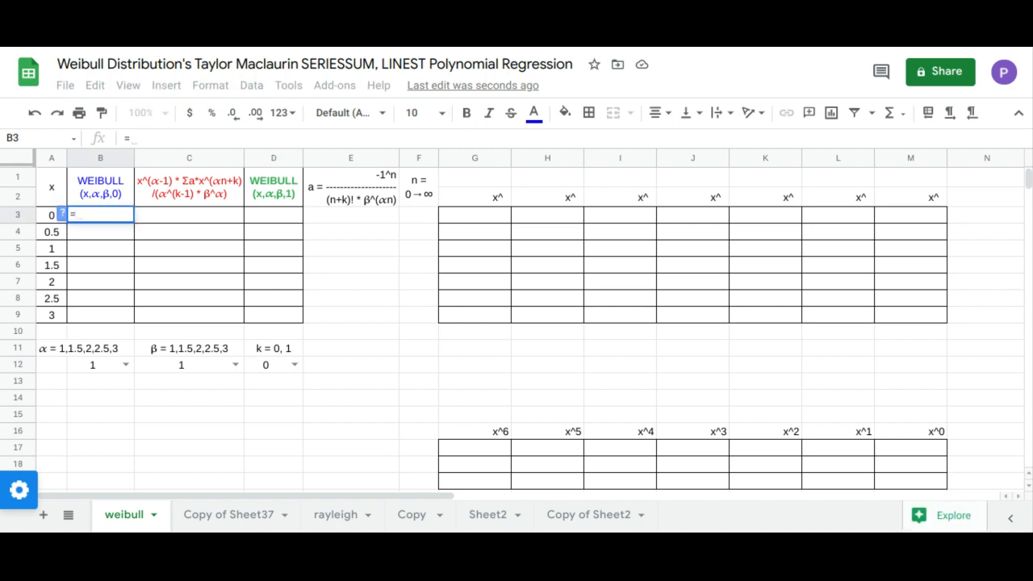
text(arr)
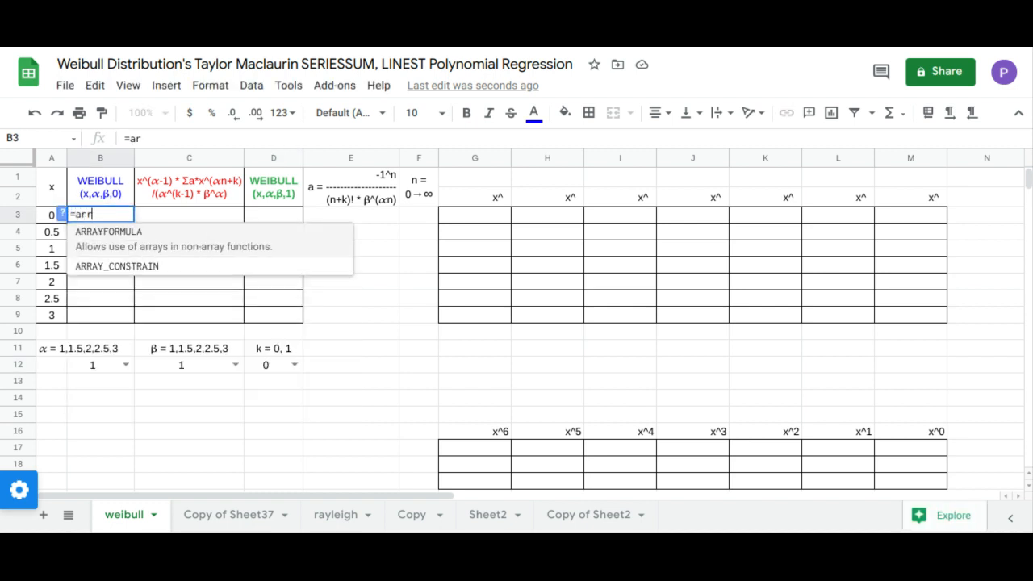
key(Tab)
text(weib)
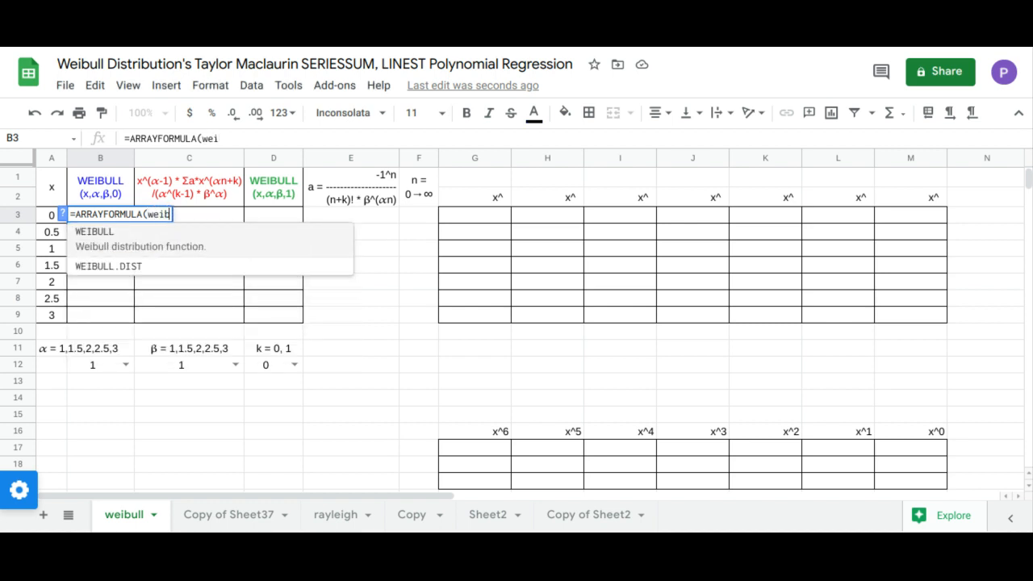
key(Tab)
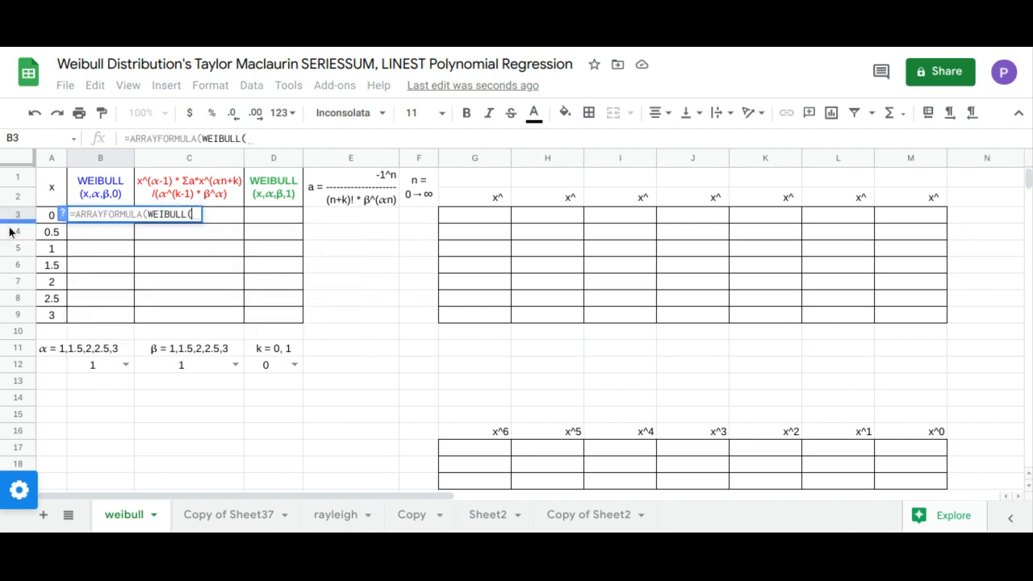
drag(50, 215, 52, 313)
text(,)
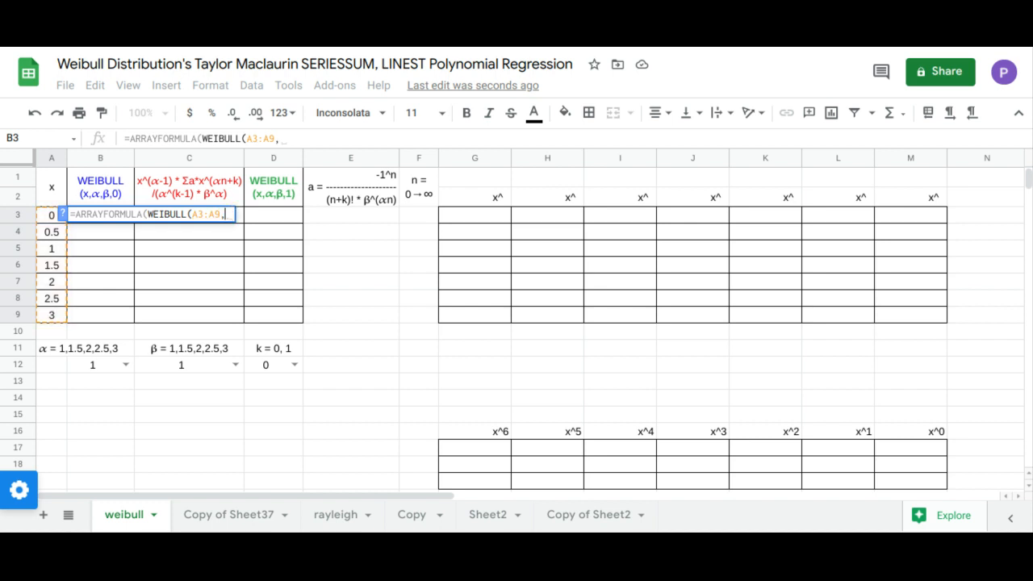
click(92, 367)
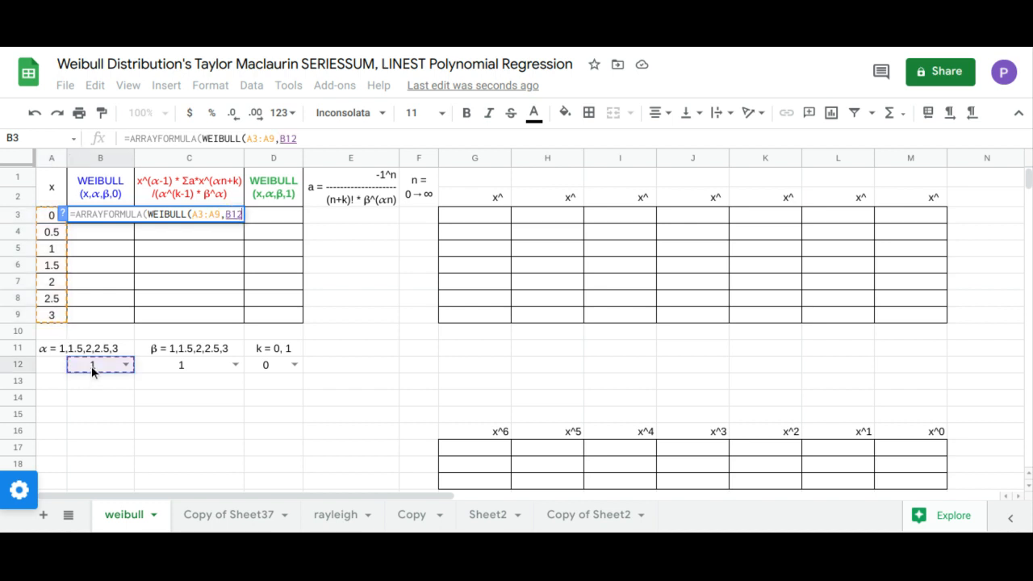
text(,)
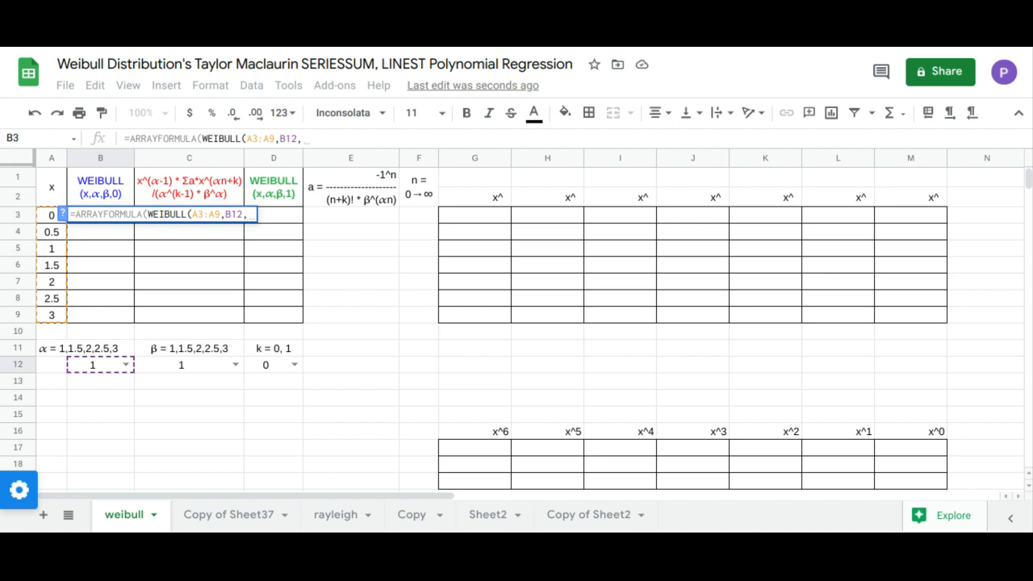
click(166, 365)
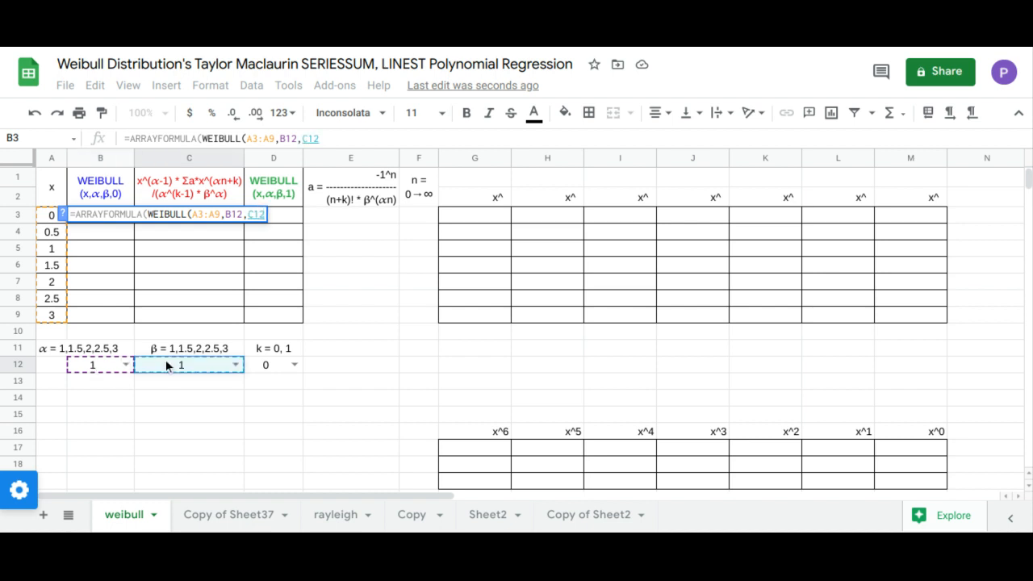
text(,)
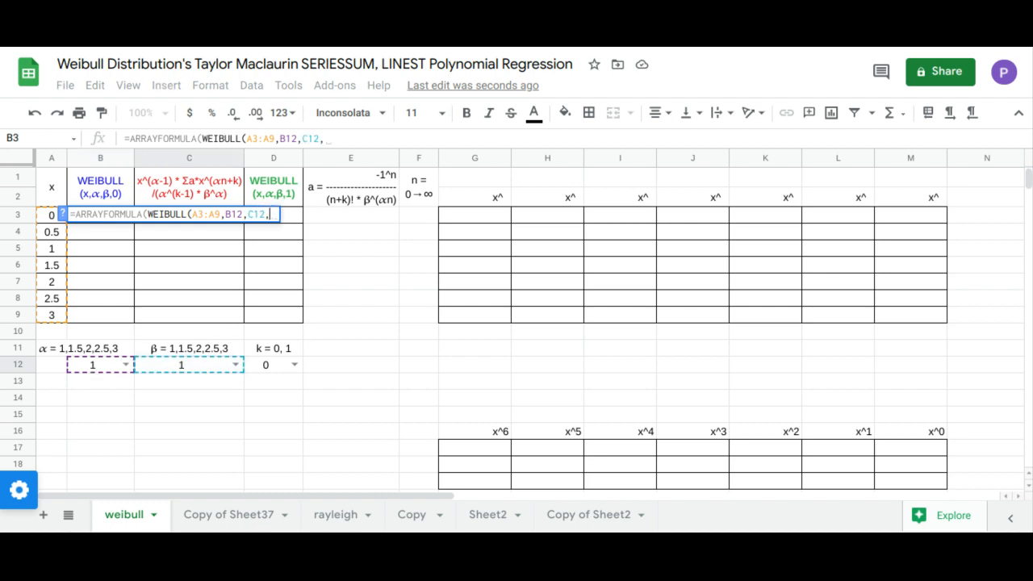
text(0)
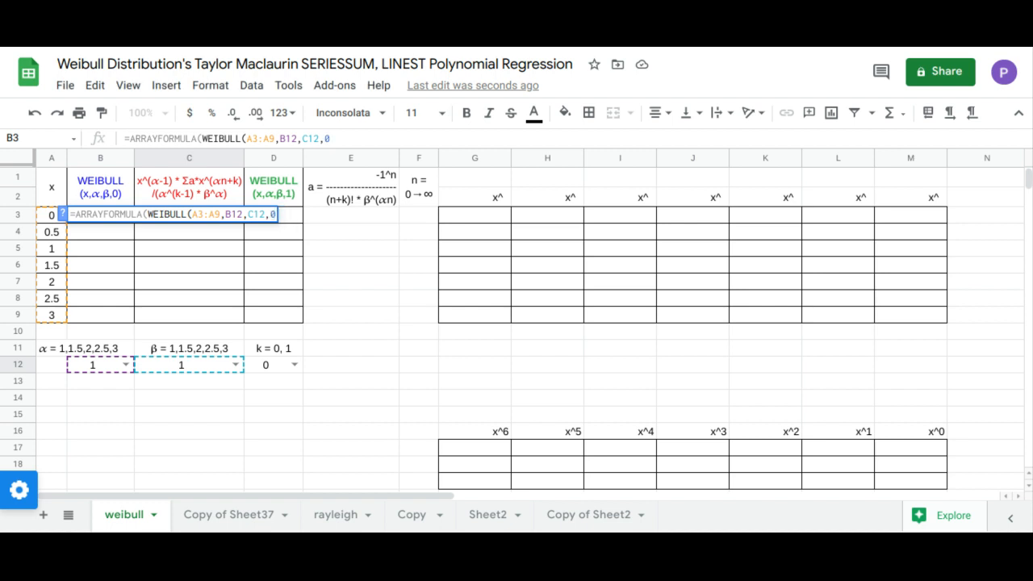
text())
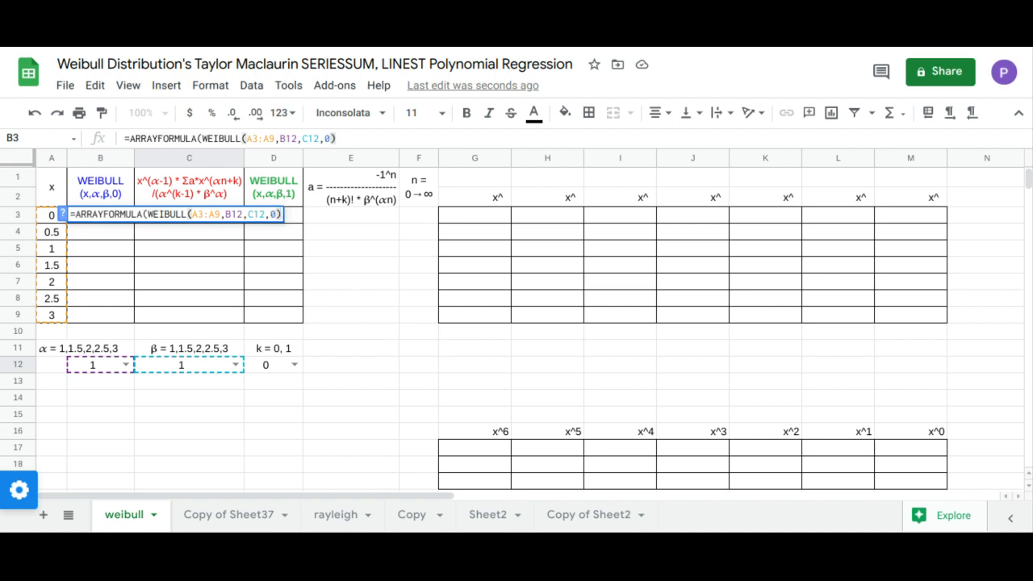
key(Return)
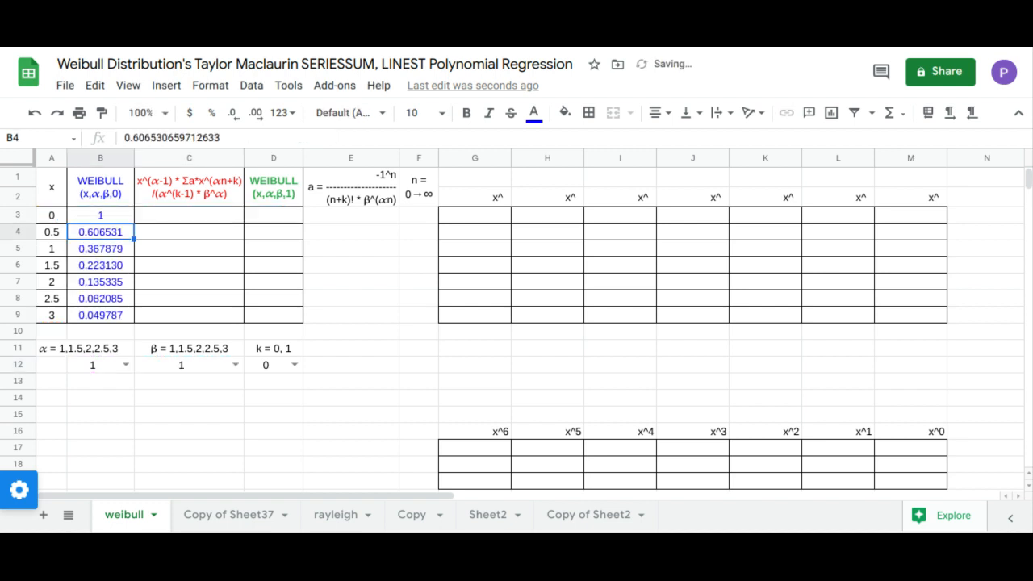
Step: Enter =ARRAYFORMULA(WEIBULL(A3:A9,B12,C12,1)) in D3 to fill the WEIBULL (x,α,β,1) column
click(282, 218)
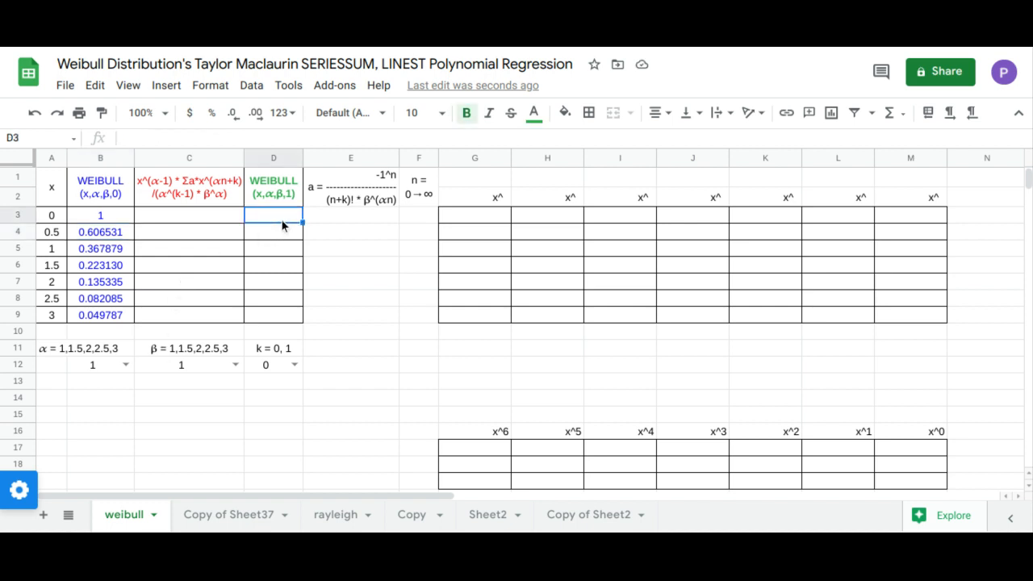
text(=ARRAYFORMULA()
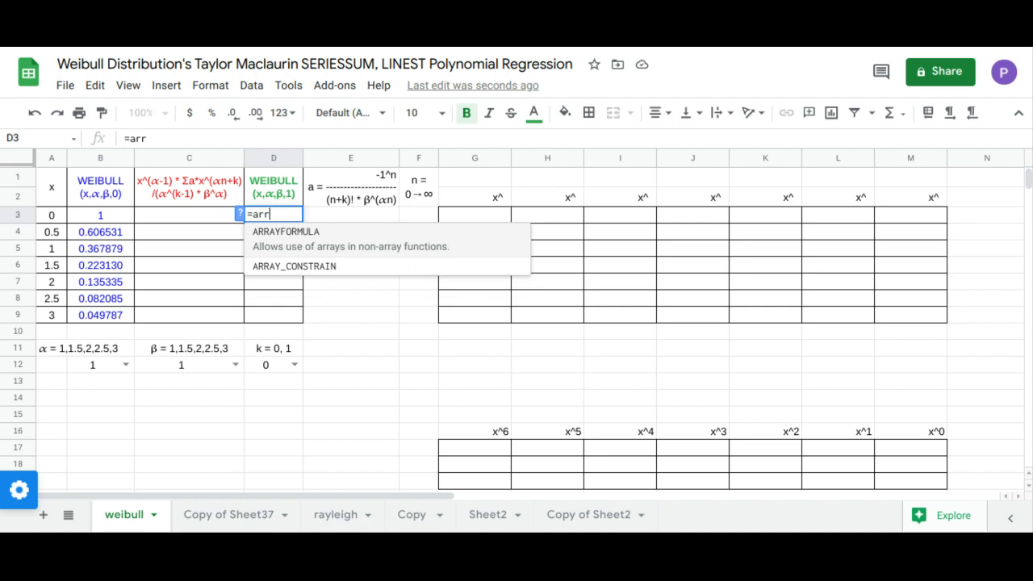
text(WEIBULL()
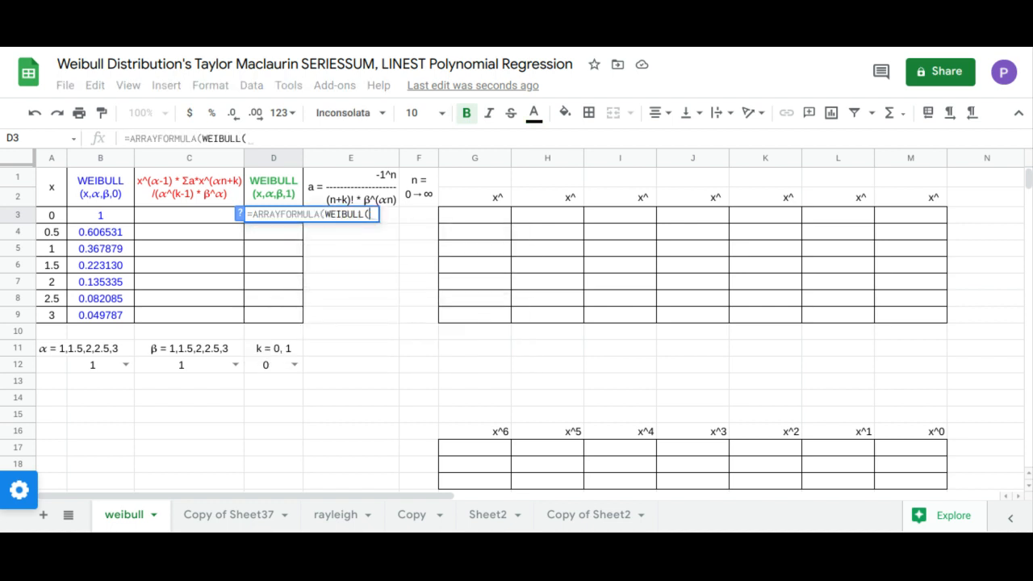
drag(52, 216, 52, 313)
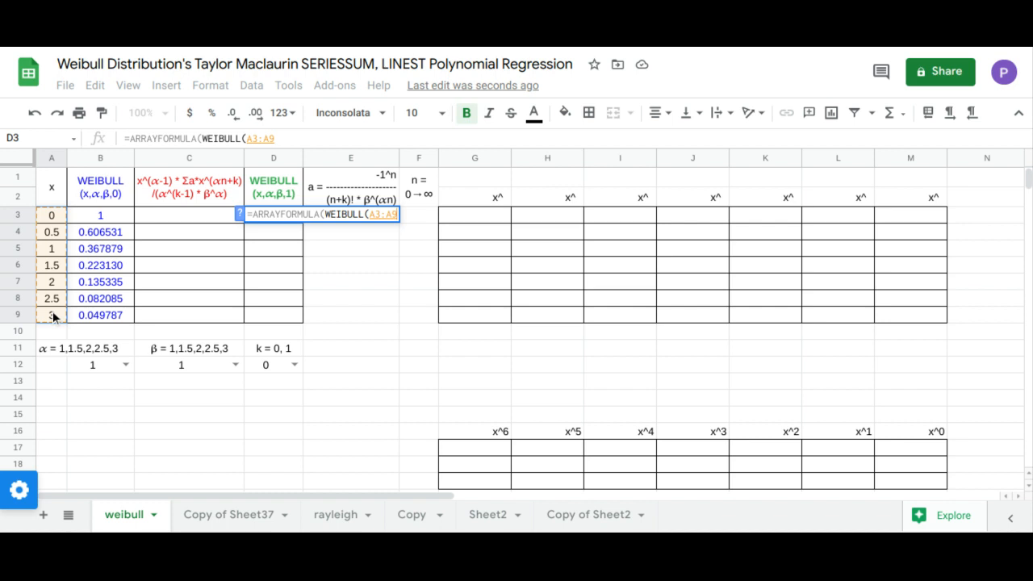
text(,)
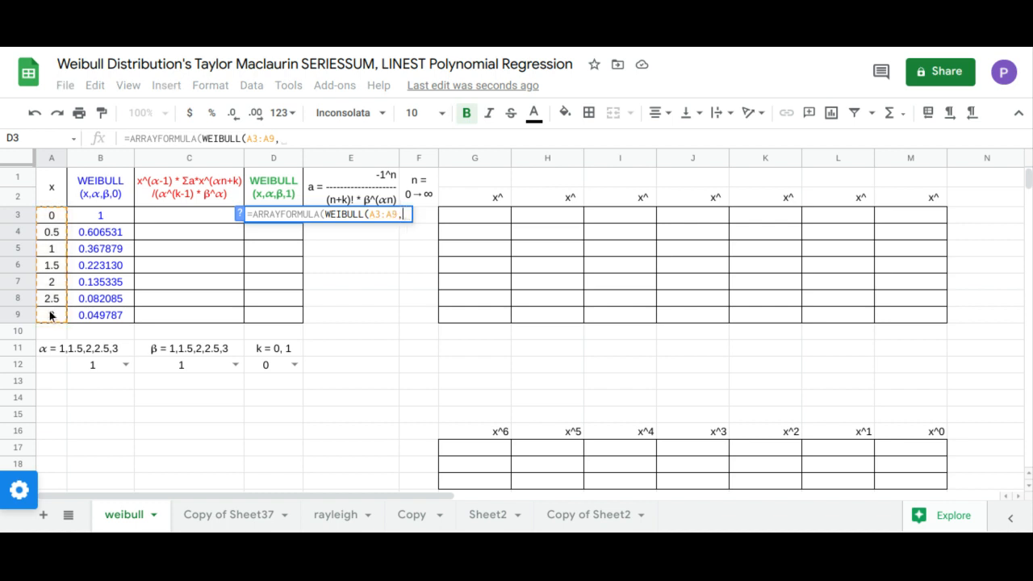
click(85, 369)
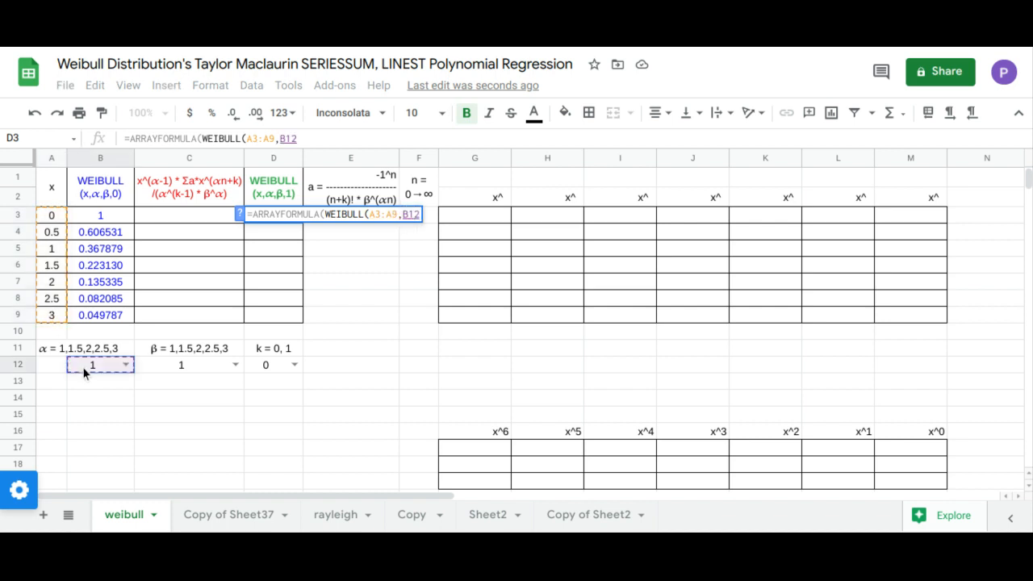
text(,)
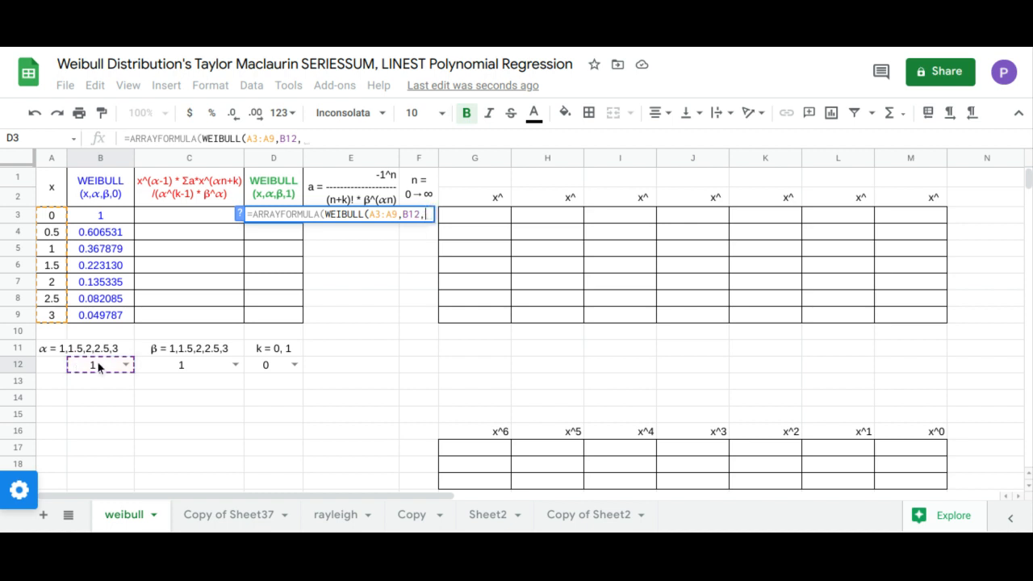
click(160, 365)
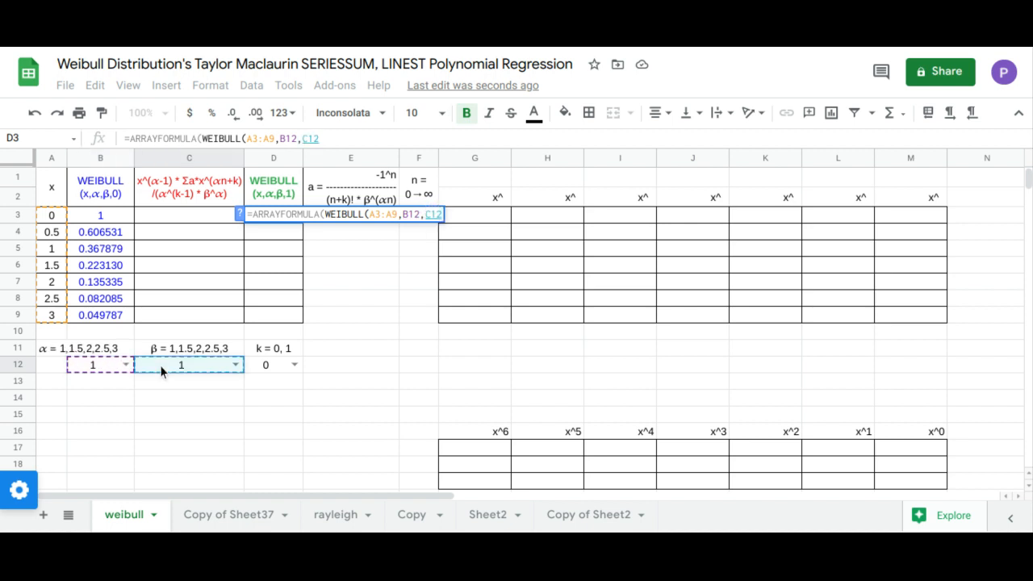
text(,1)
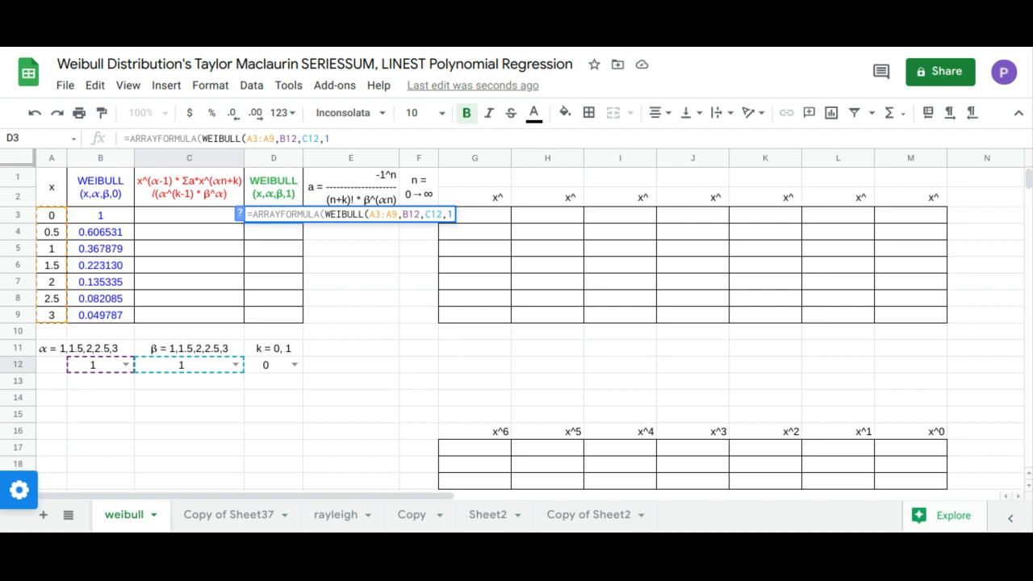
text())
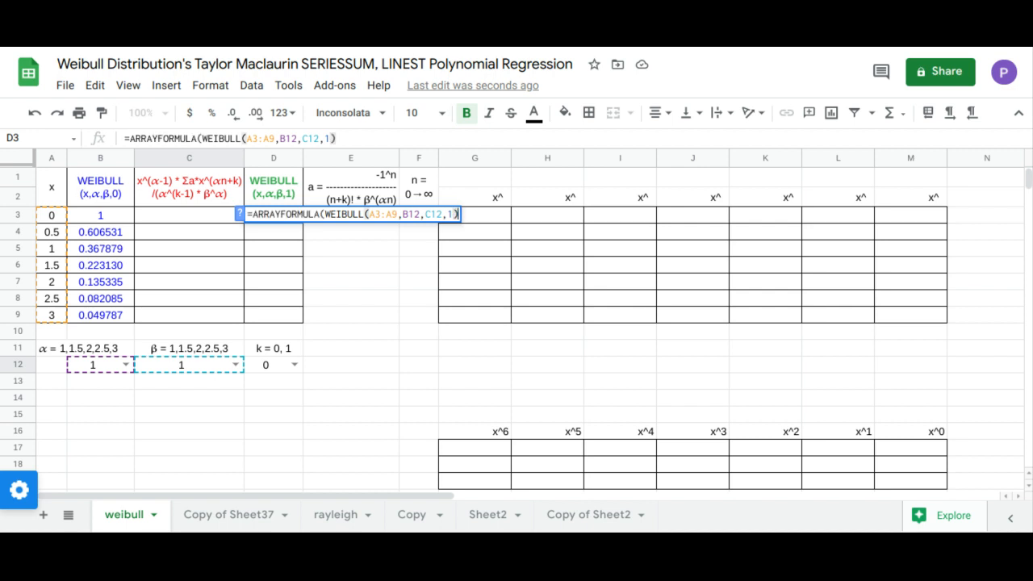
key(Return)
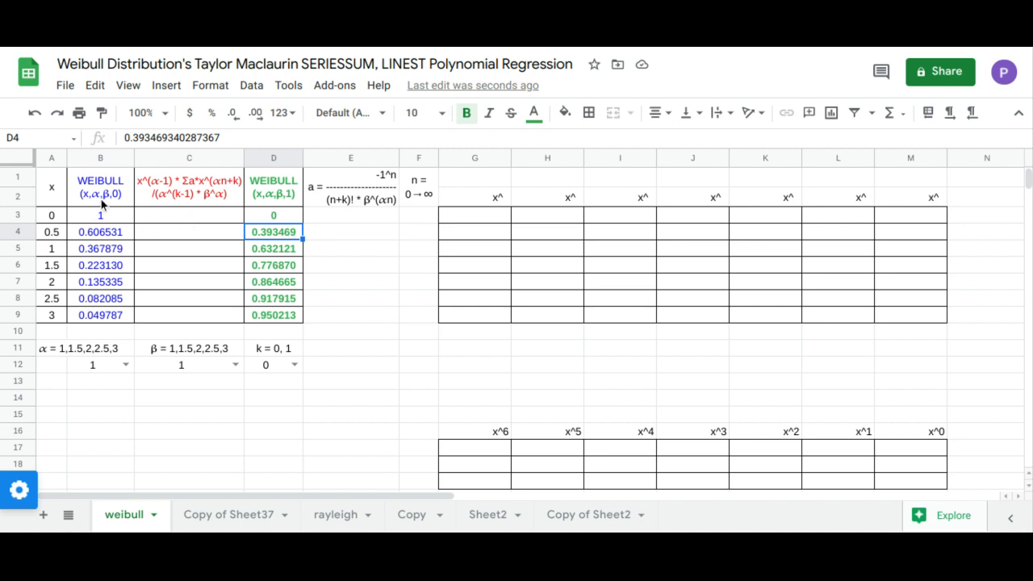
Step: Insert a chart from the range A1:D9 and change its type to Scatter chart
drag(42, 186, 253, 320)
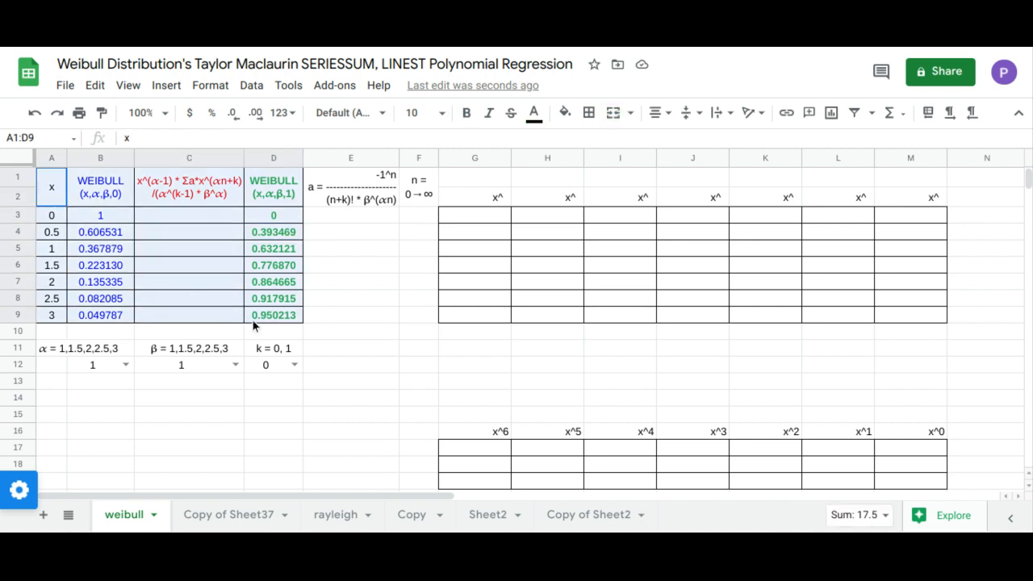
click(158, 87)
click(197, 307)
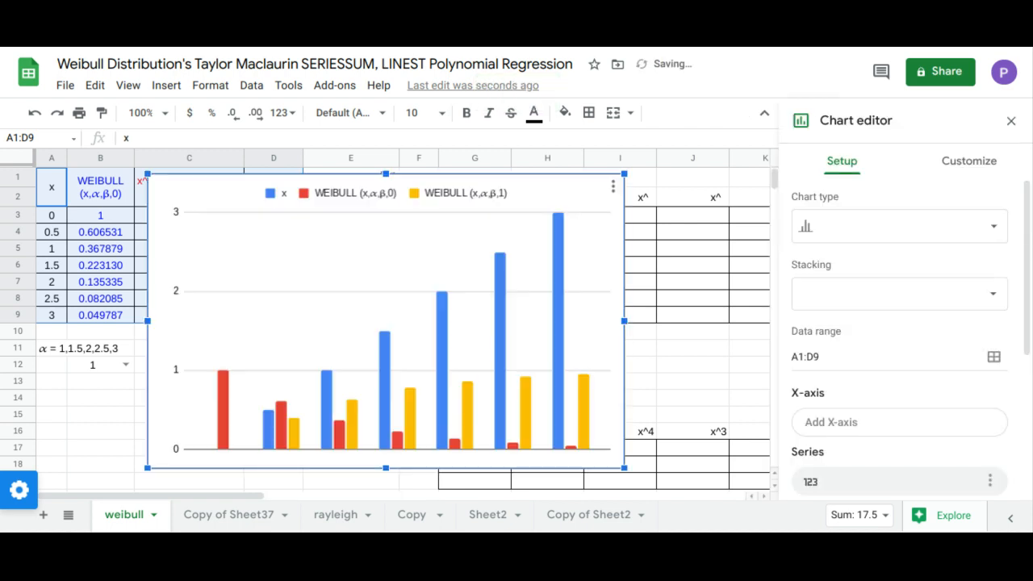
click(851, 226)
scroll(846, 300, down, 5)
click(823, 300)
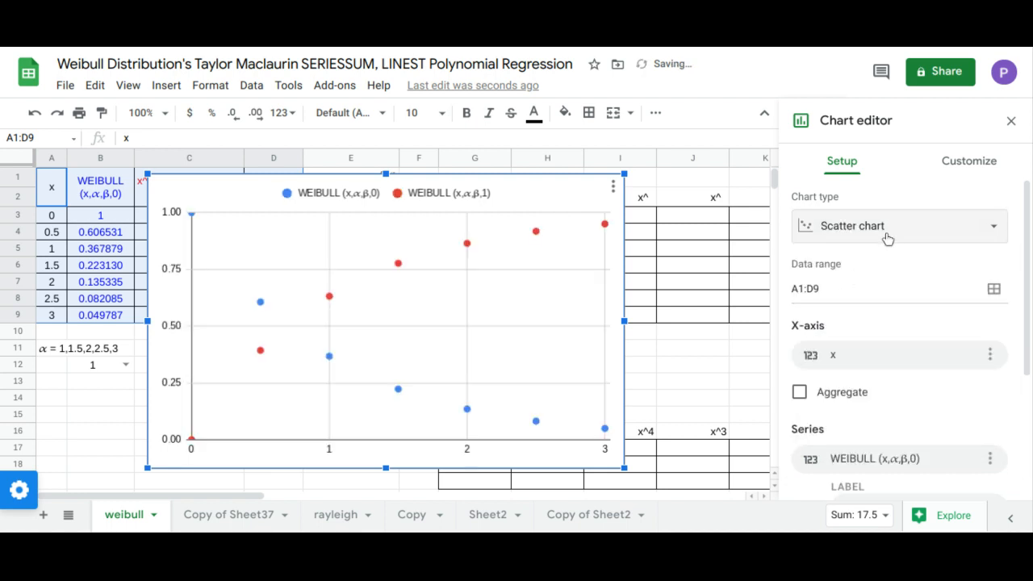
scroll(926, 352, down, 5)
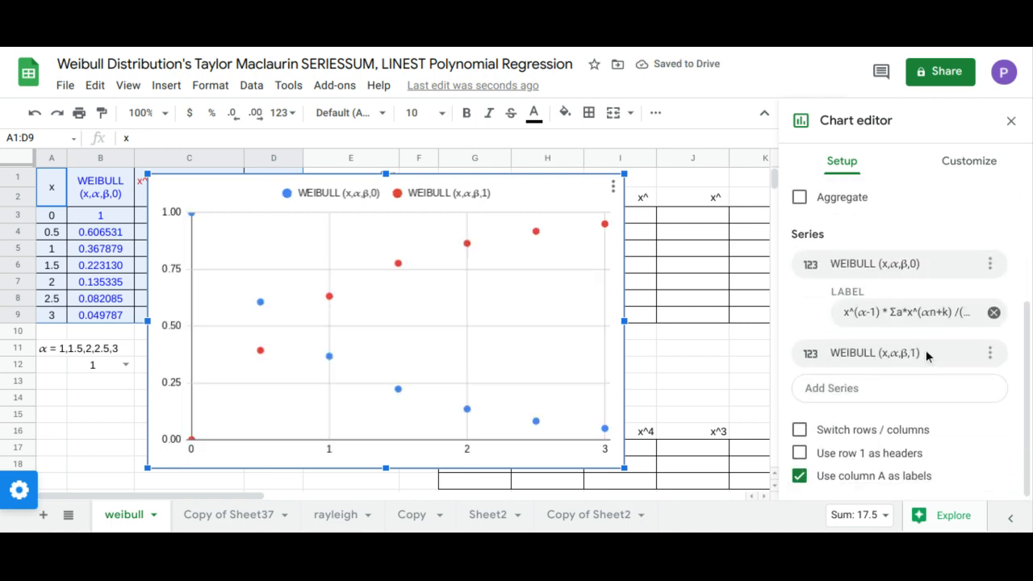
click(831, 452)
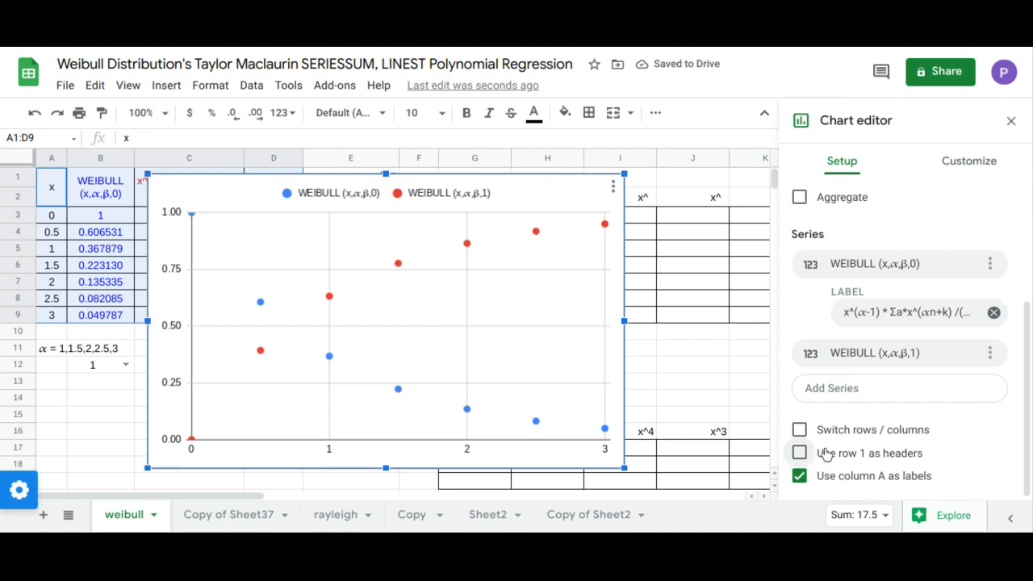
Step: Add polynomial trendlines of degree 6 to both WEIBULL series in the scatter chart
click(964, 162)
click(867, 281)
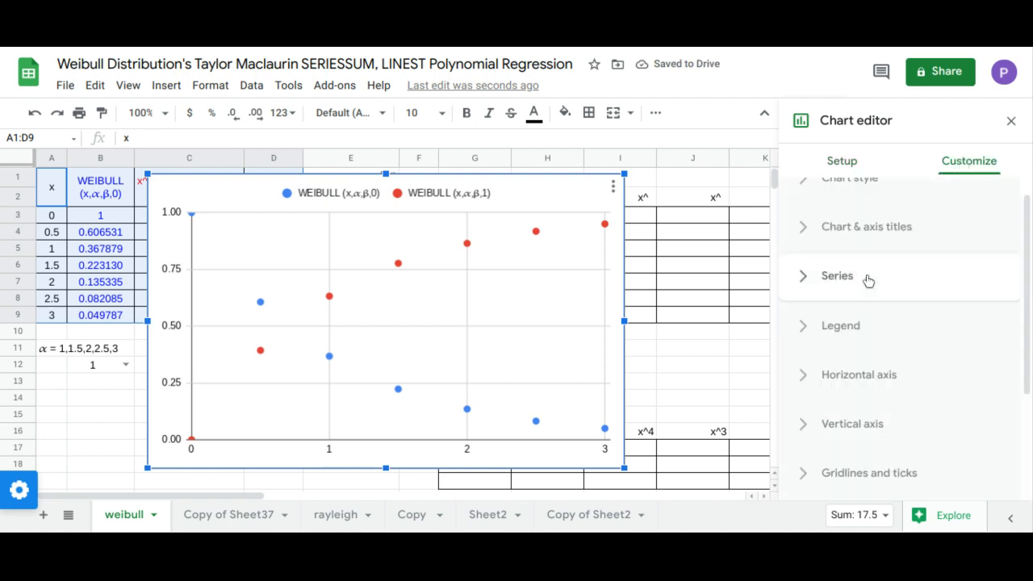
scroll(872, 278, down, 3)
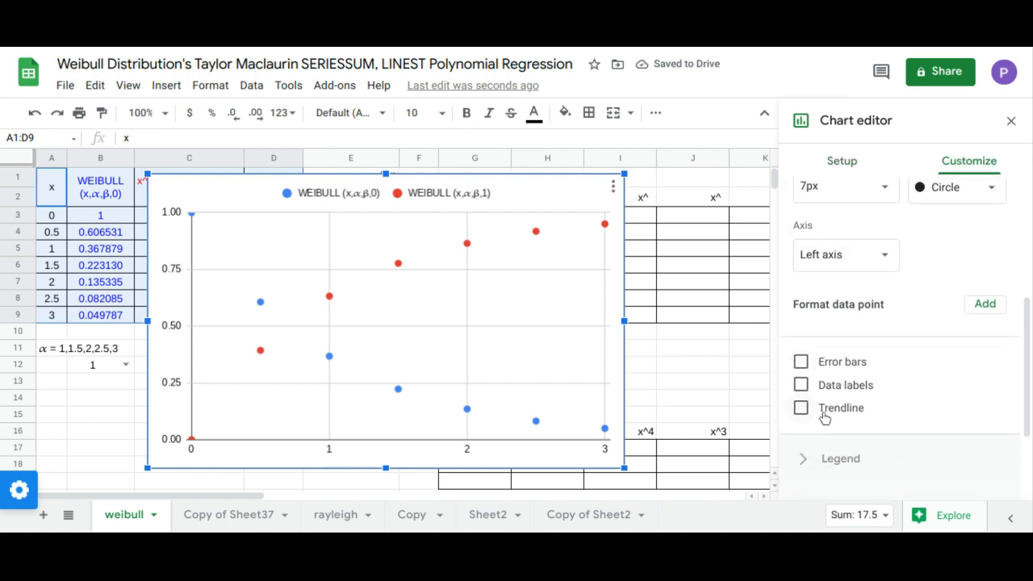
click(824, 413)
scroll(859, 357, down, 1)
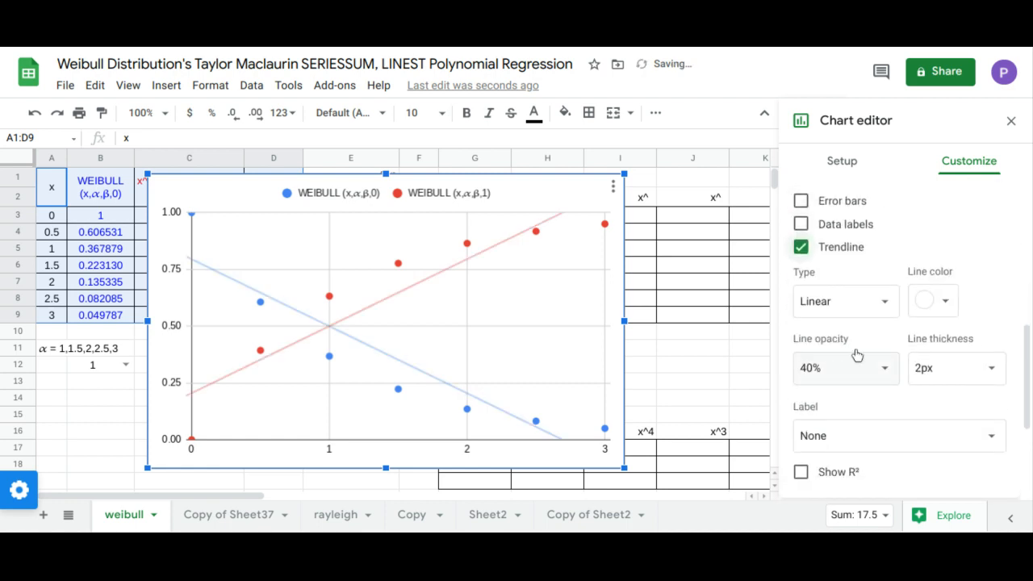
click(877, 301)
click(852, 348)
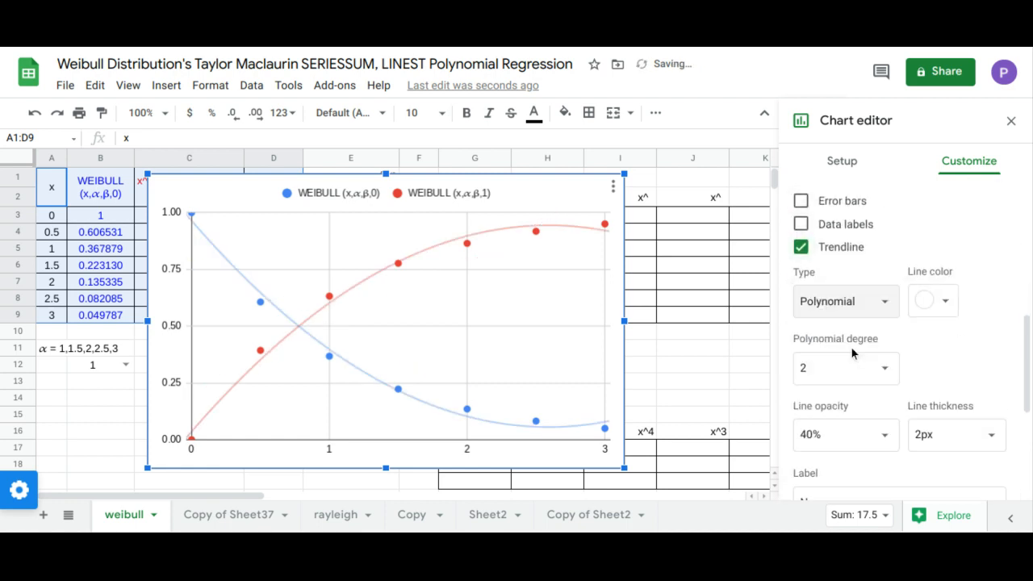
click(883, 377)
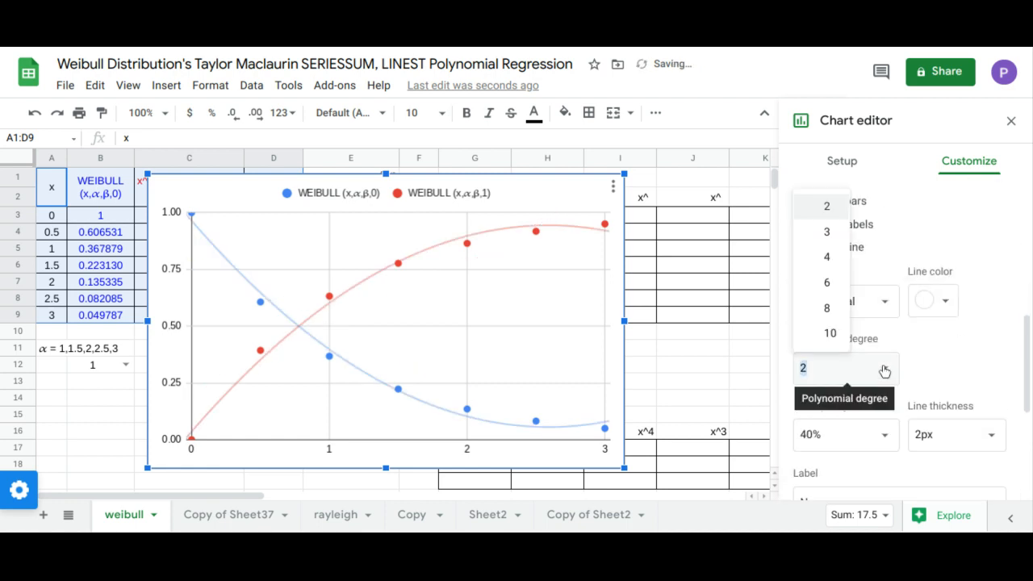
click(826, 284)
scroll(865, 373, down, 1)
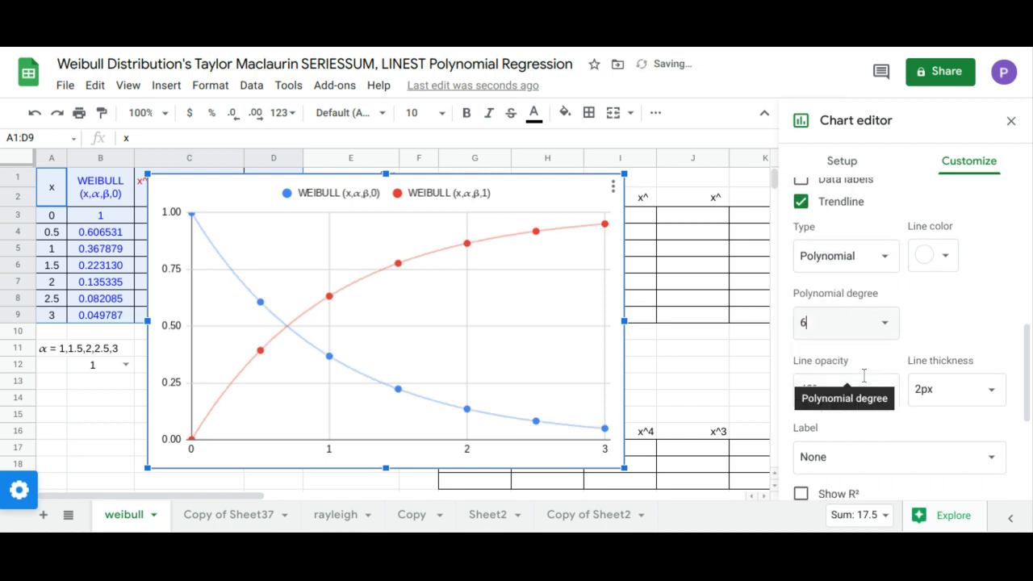
Step: Label the polynomial trendlines of both WEIBULL series with their equations
scroll(864, 383, down, 1)
click(869, 391)
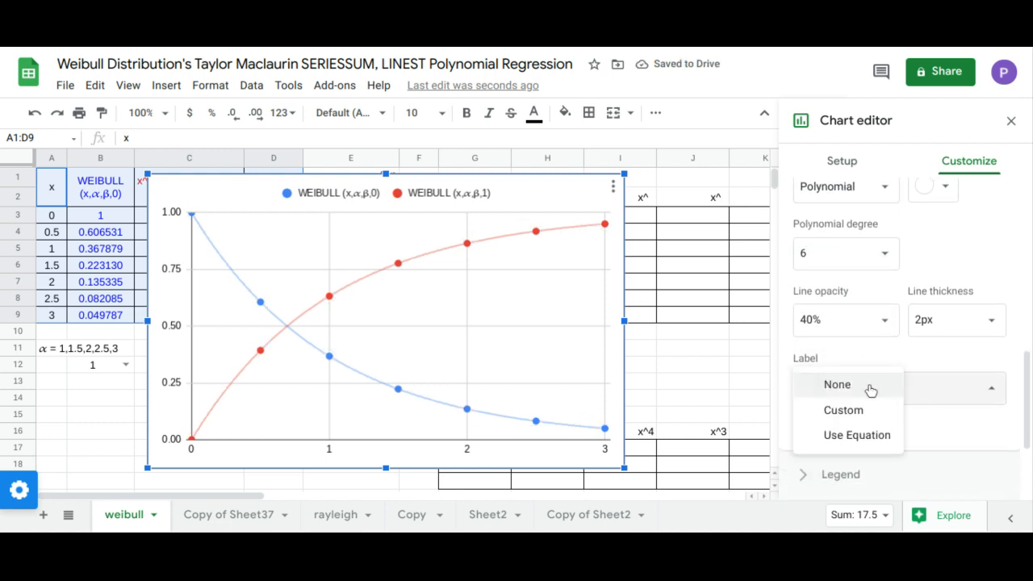
click(856, 435)
Step: Set the chart's legend position to Bottom
scroll(858, 420, down, 3)
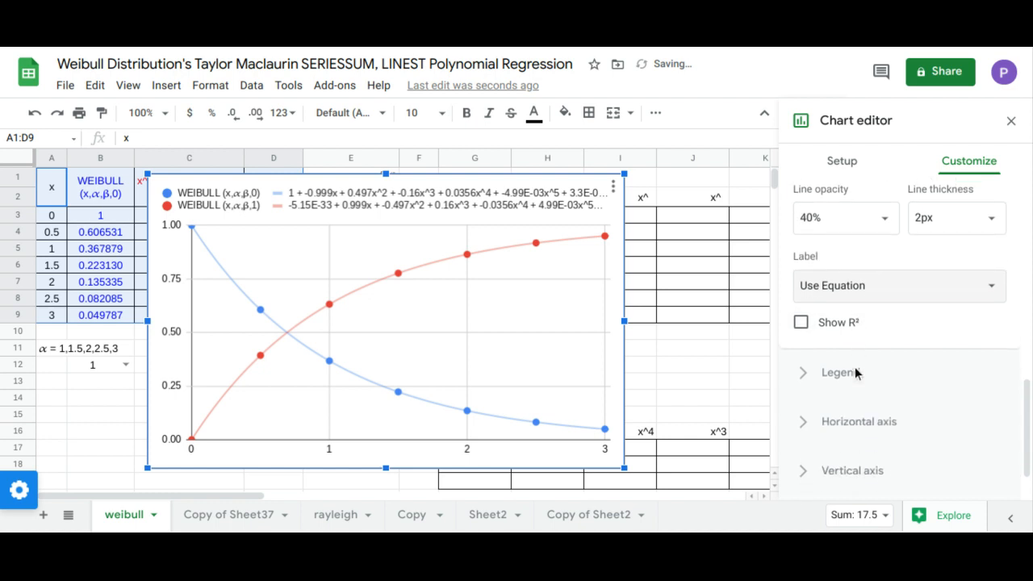
click(854, 367)
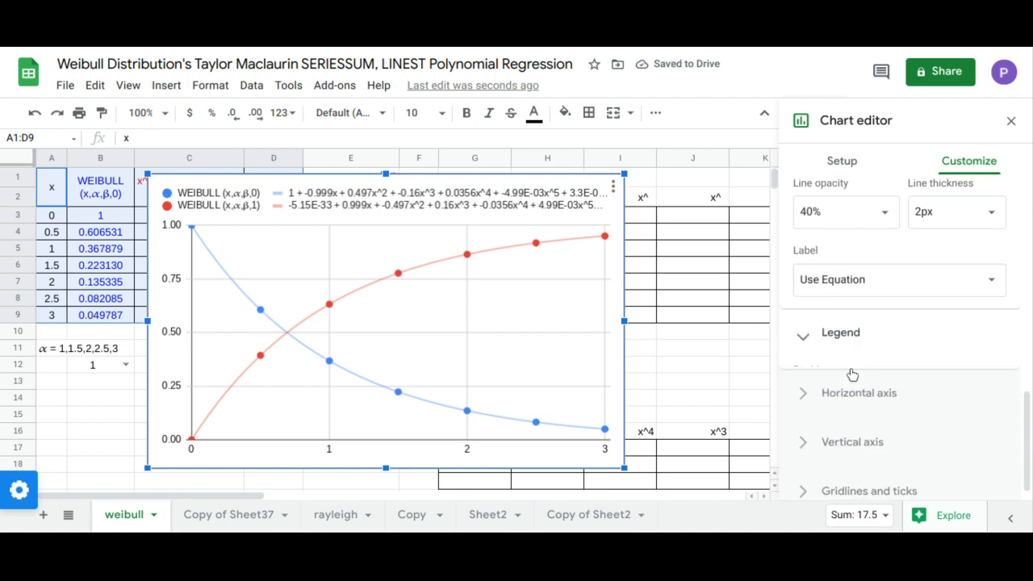
scroll(847, 360, up, 1)
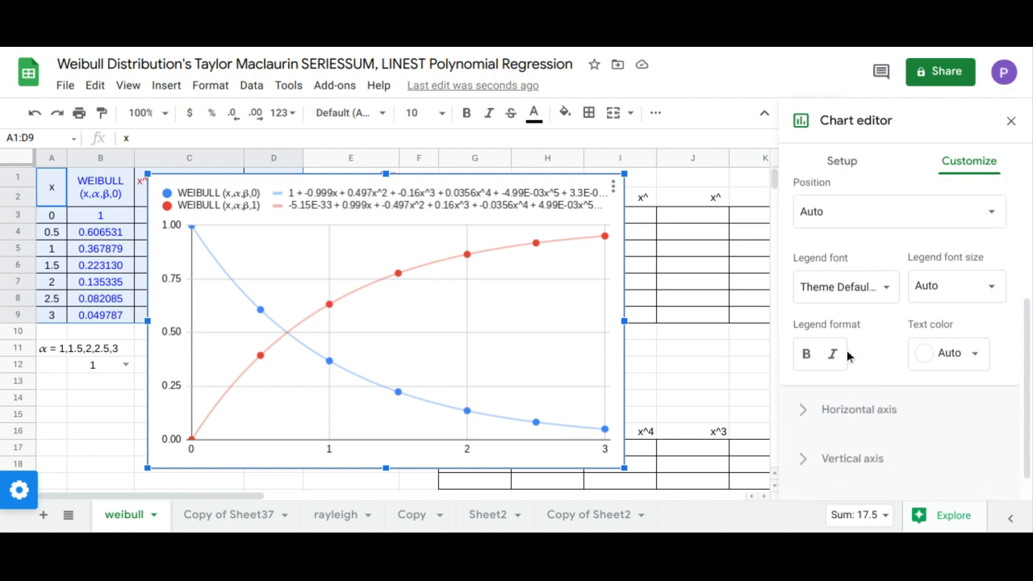
click(863, 233)
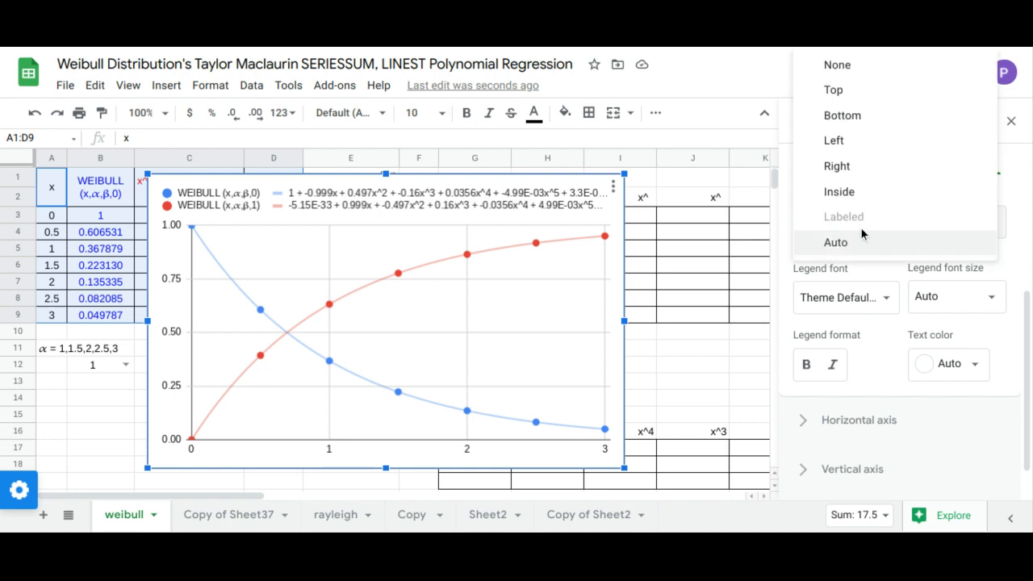
click(853, 118)
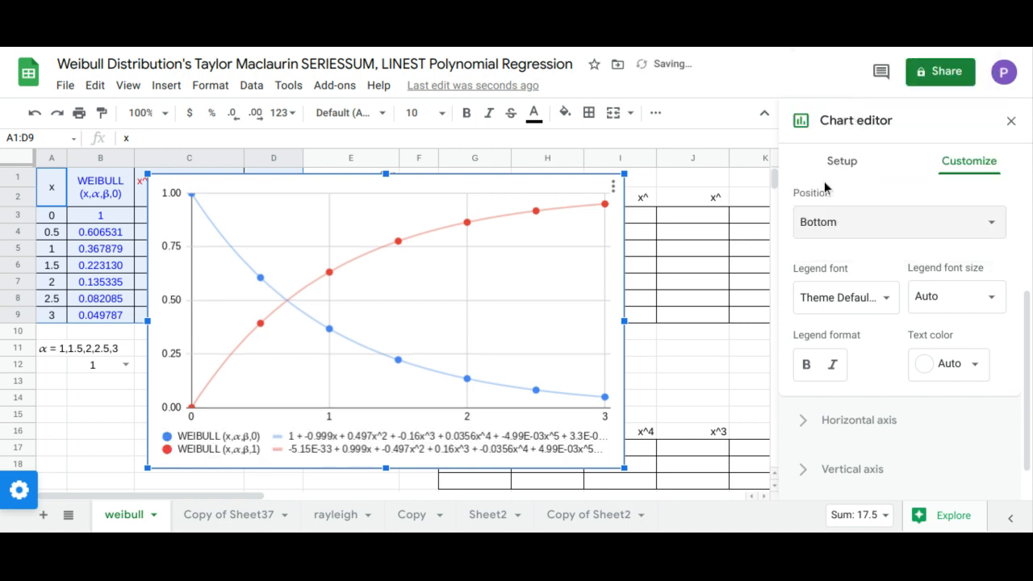
Step: Set the point size of all chart series to 14px and close the chart editor
scroll(868, 291, up, 3)
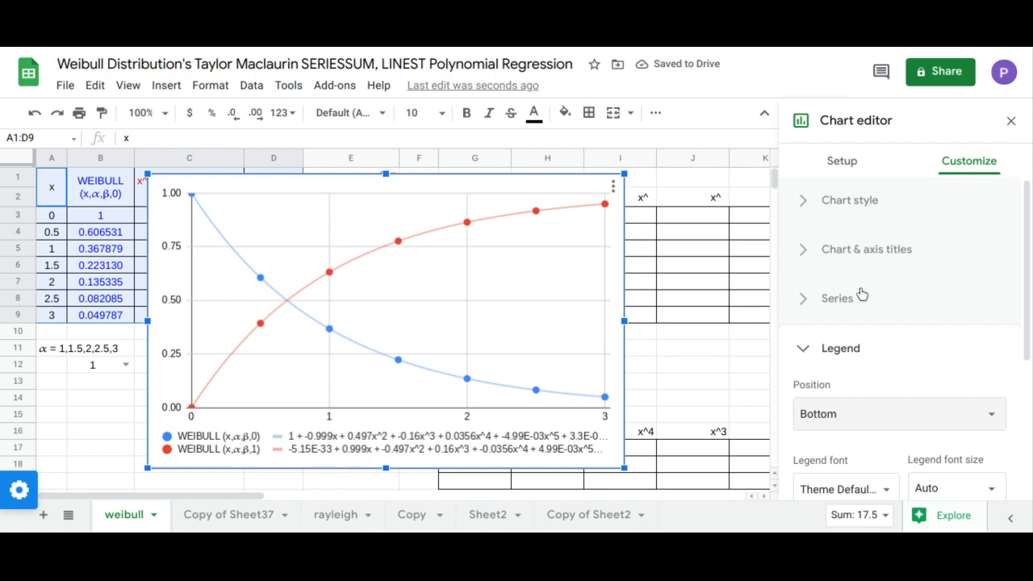
click(862, 300)
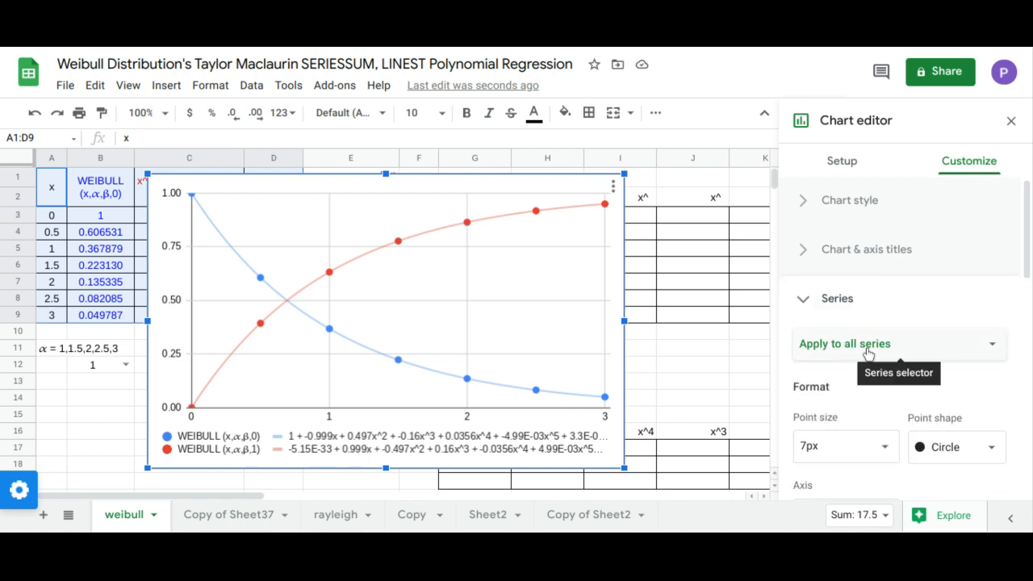
scroll(867, 355, down, 2)
click(883, 288)
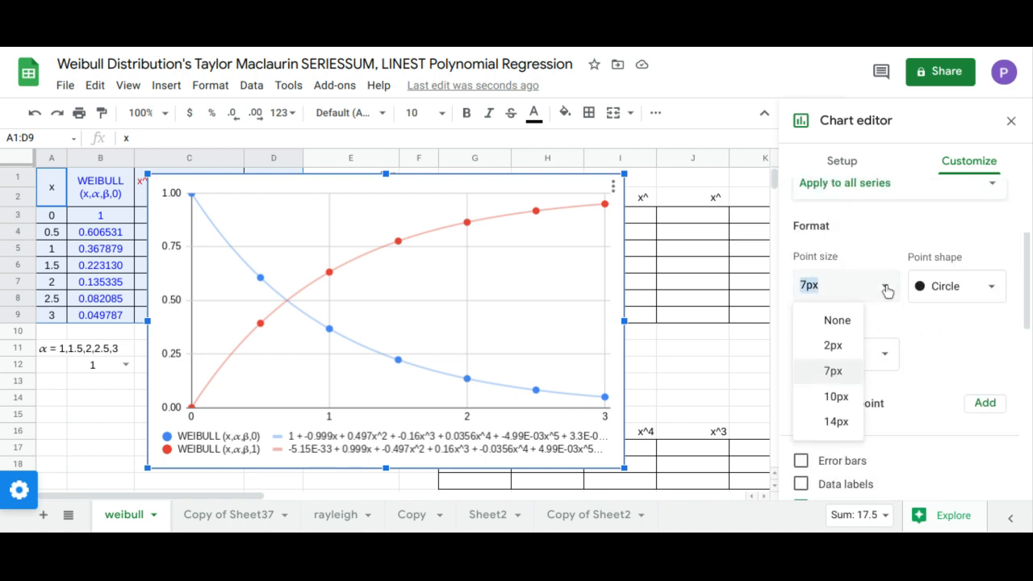
click(846, 421)
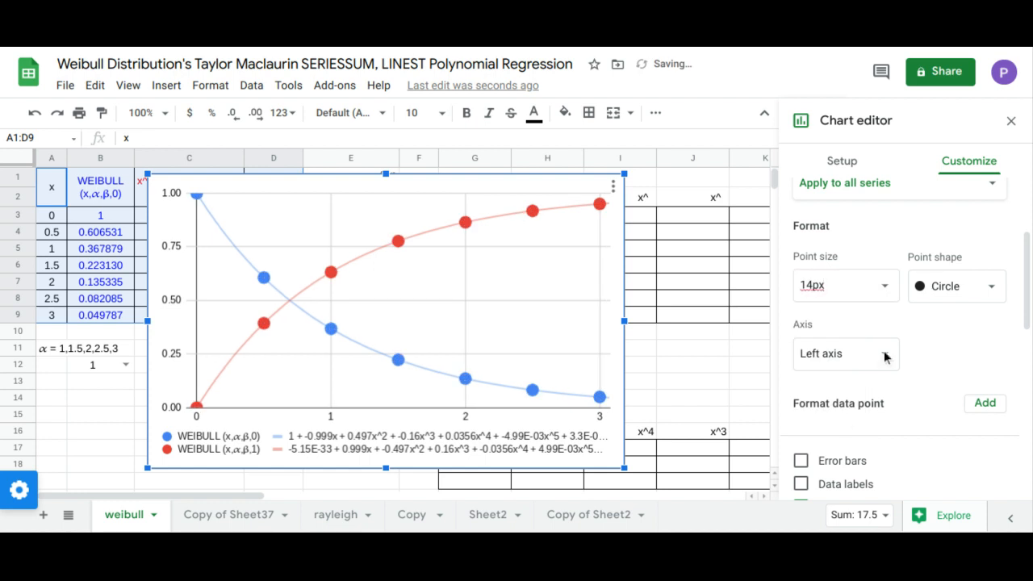
click(1010, 121)
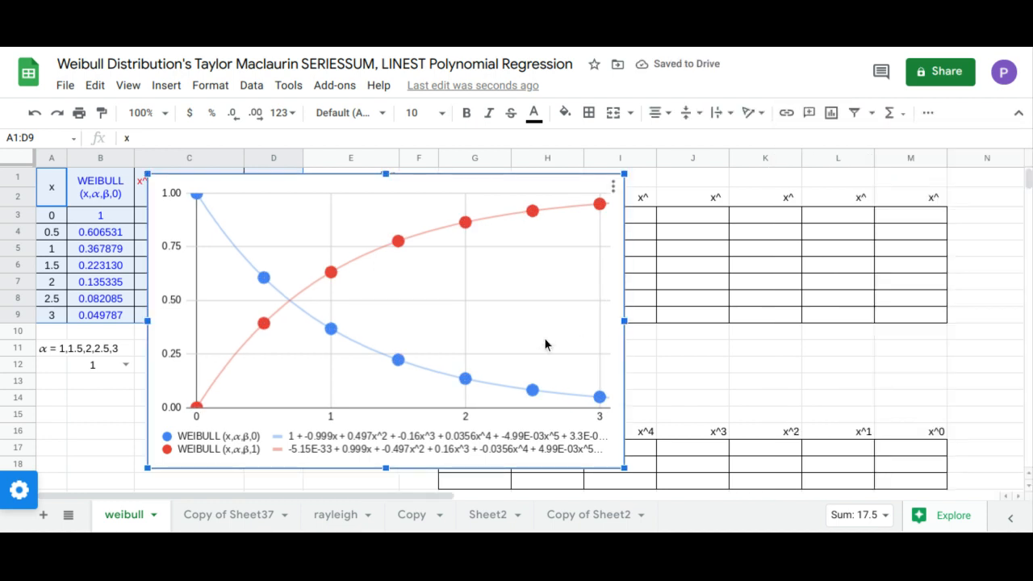
Step: Shorten the chart to end above row 16, move it beside the table from column E, and widen it into column N
drag(538, 353, 545, 347)
drag(390, 463, 394, 425)
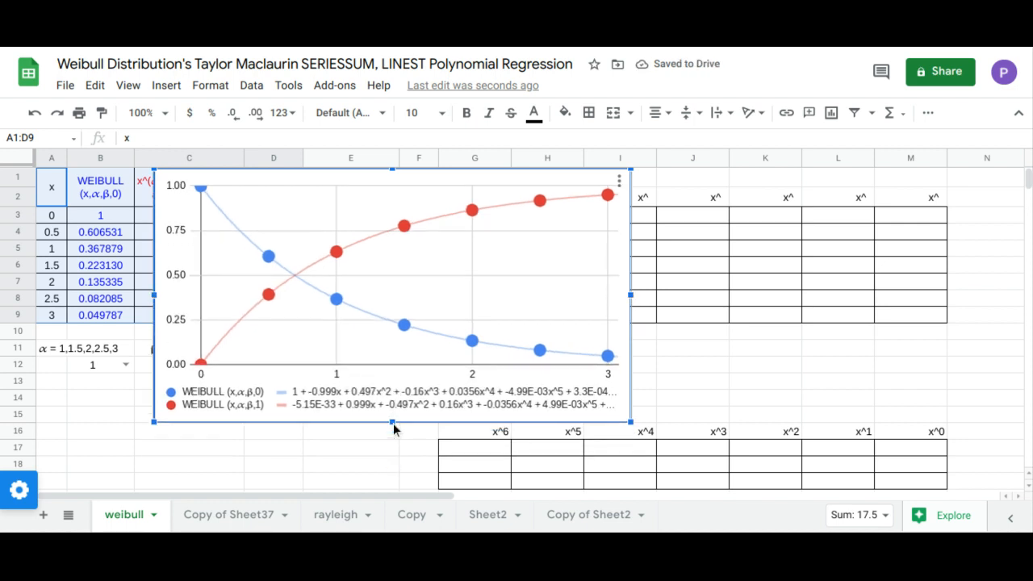
drag(390, 323, 544, 302)
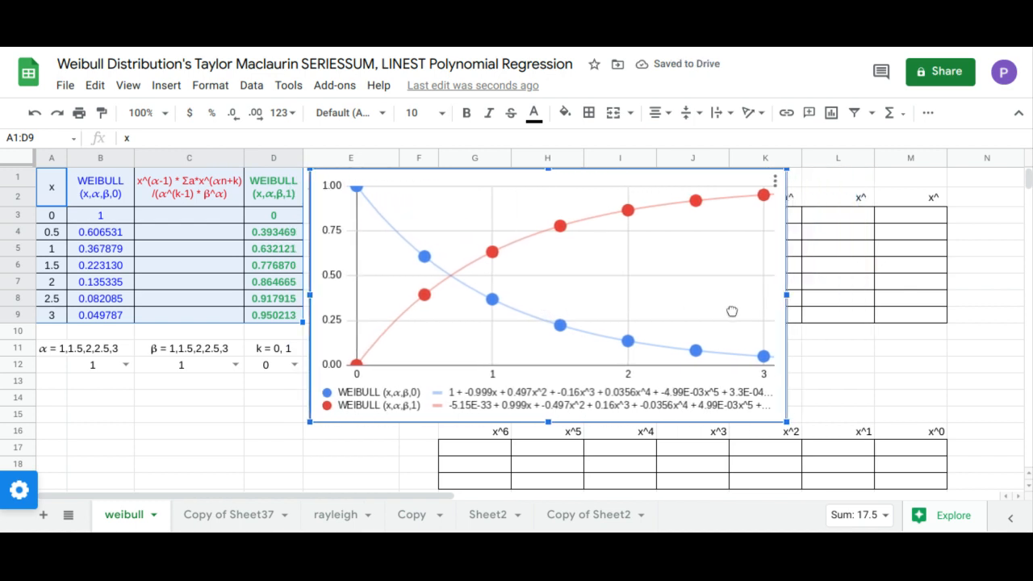
drag(780, 297, 985, 290)
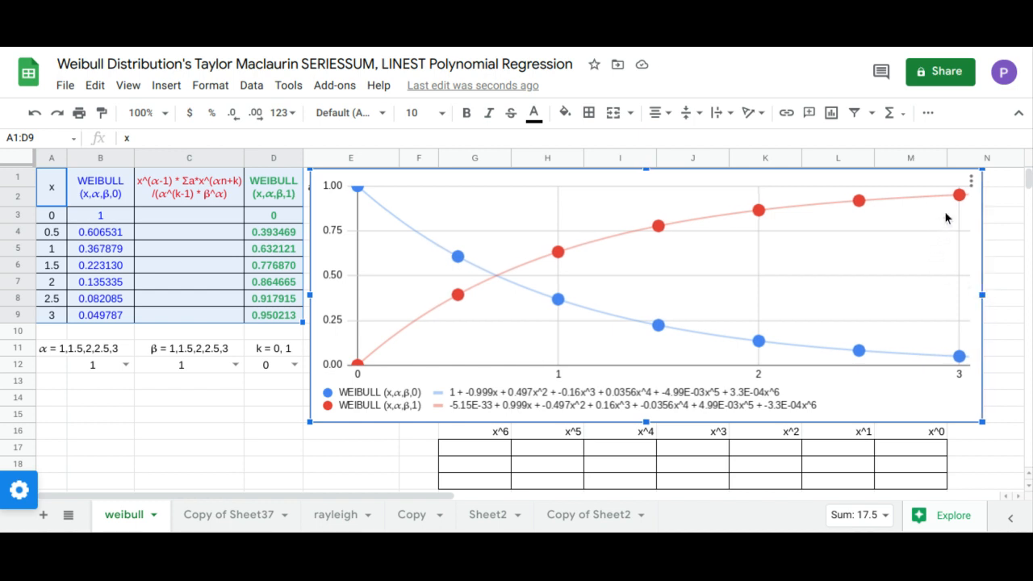
Step: Set the number format of the chart's vertical axis to None and close the chart editor
click(970, 181)
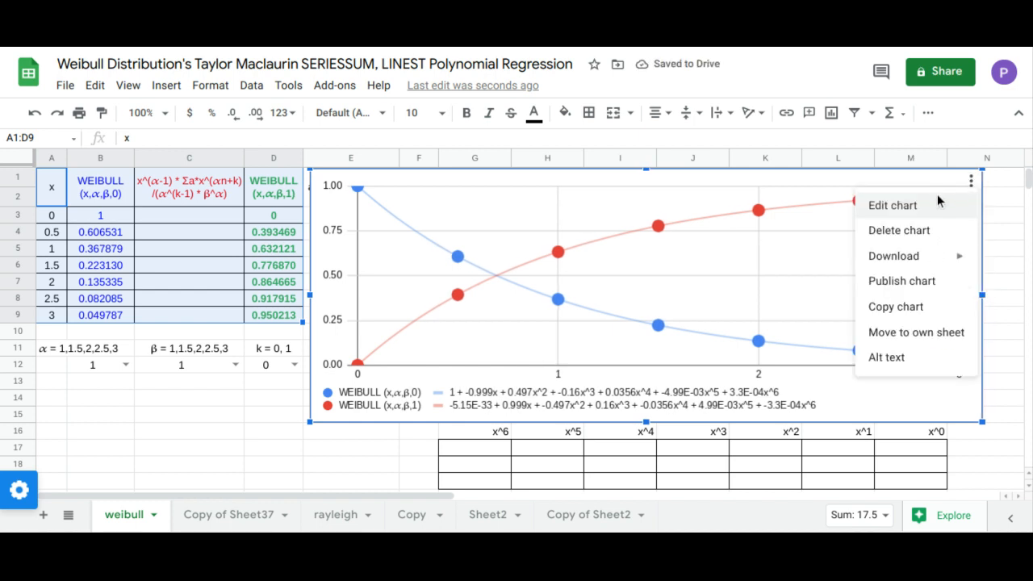
click(897, 213)
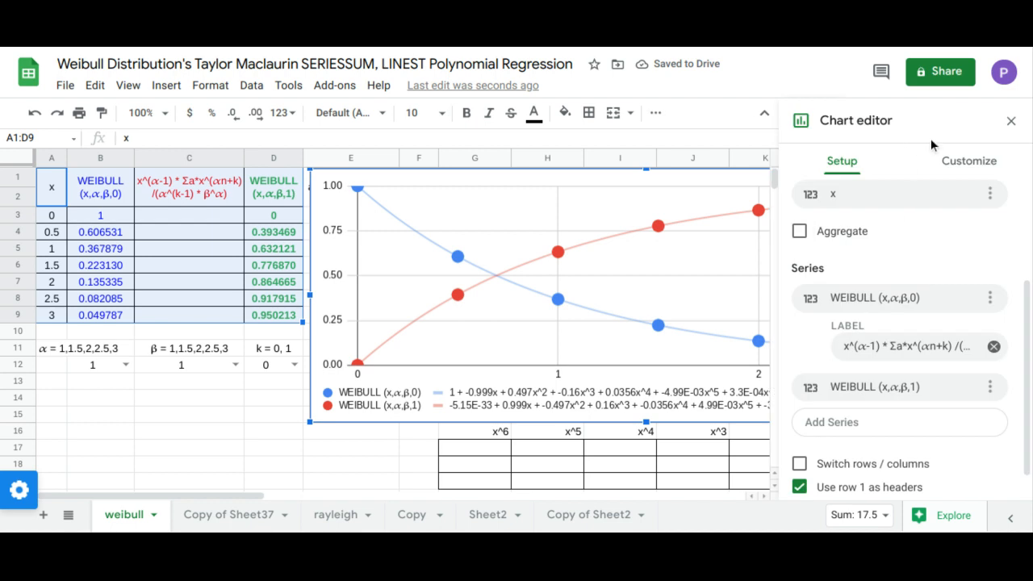
click(945, 162)
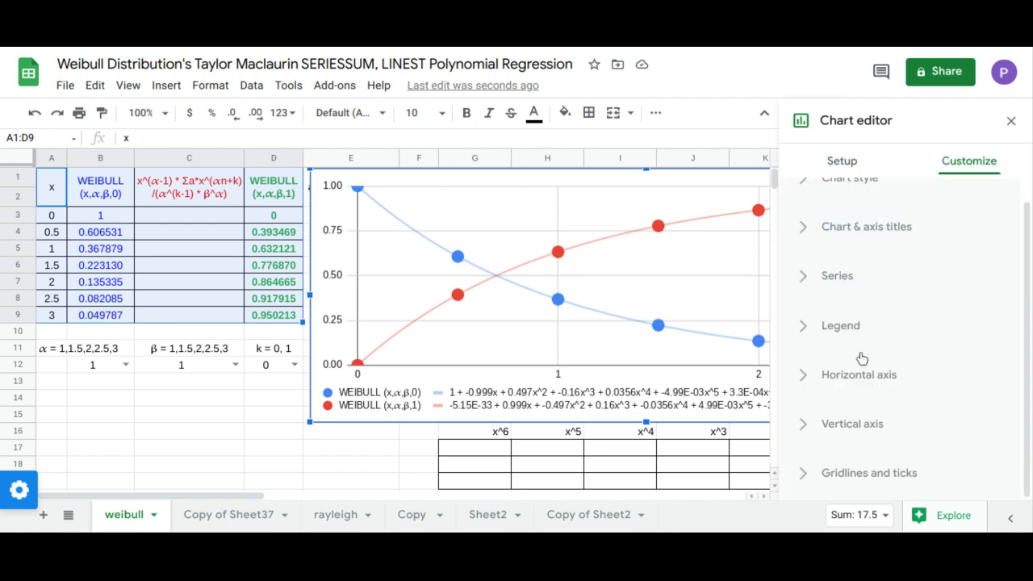
click(868, 432)
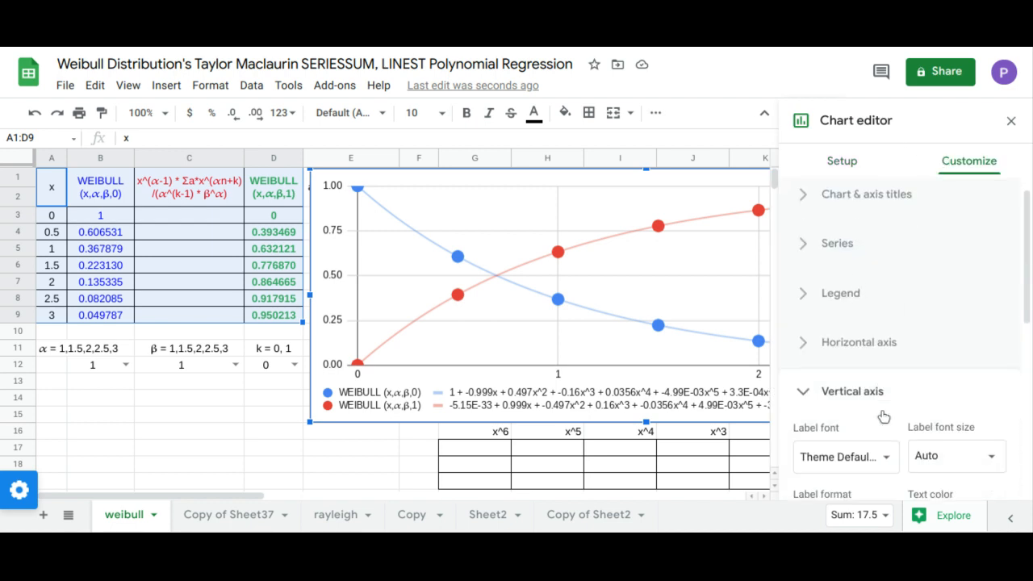
scroll(884, 416, down, 2)
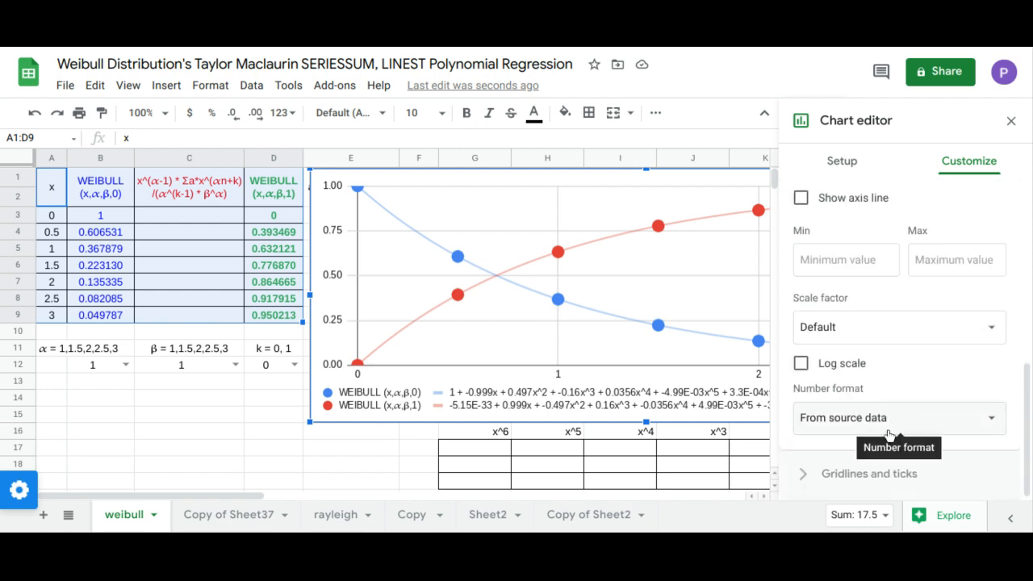
click(891, 432)
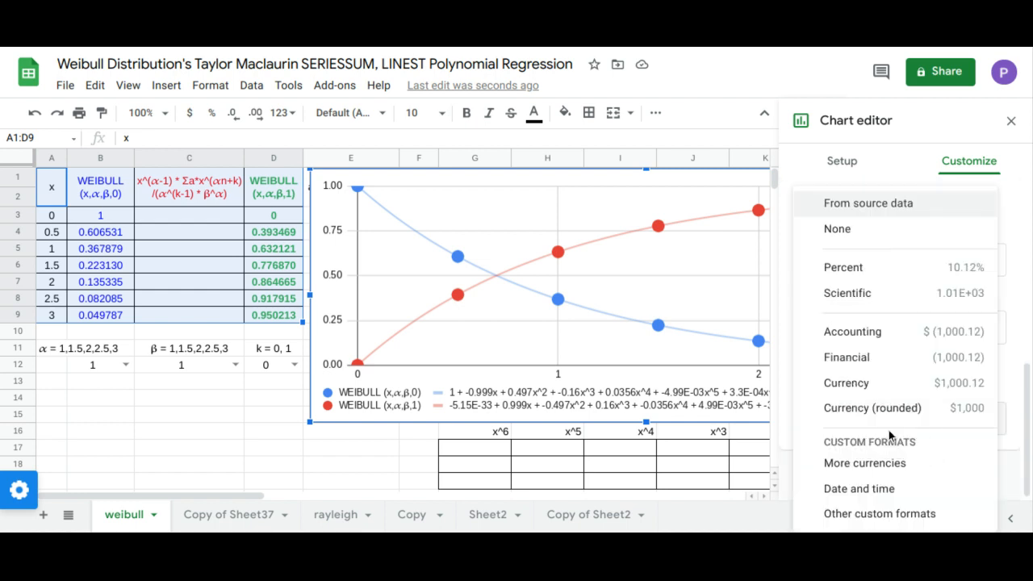
click(870, 234)
click(1011, 122)
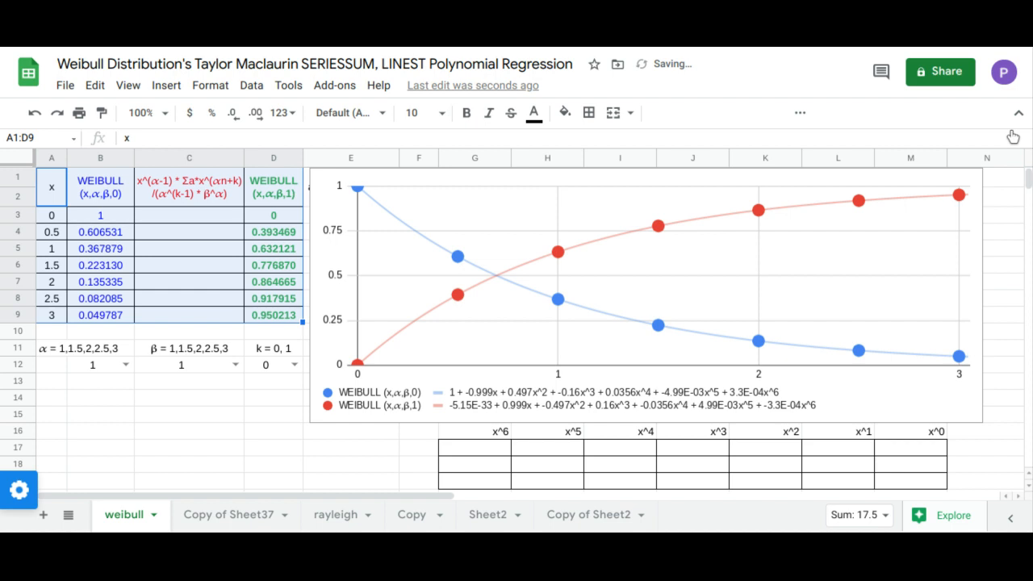
Step: Move the chart clear of columns E and F, and enter 0 in F3 as the starting n value
click(429, 314)
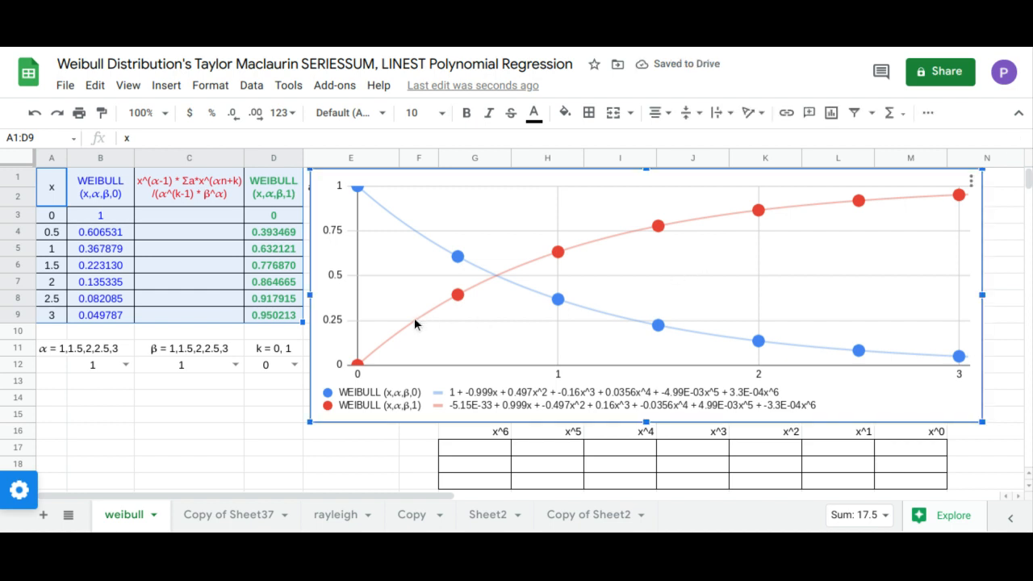
drag(334, 310, 484, 250)
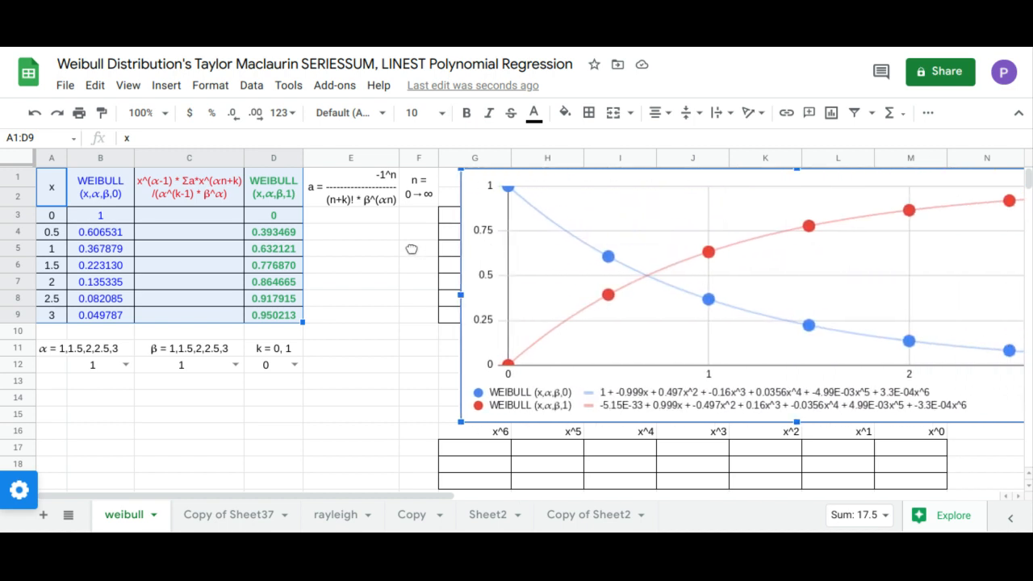
click(209, 217)
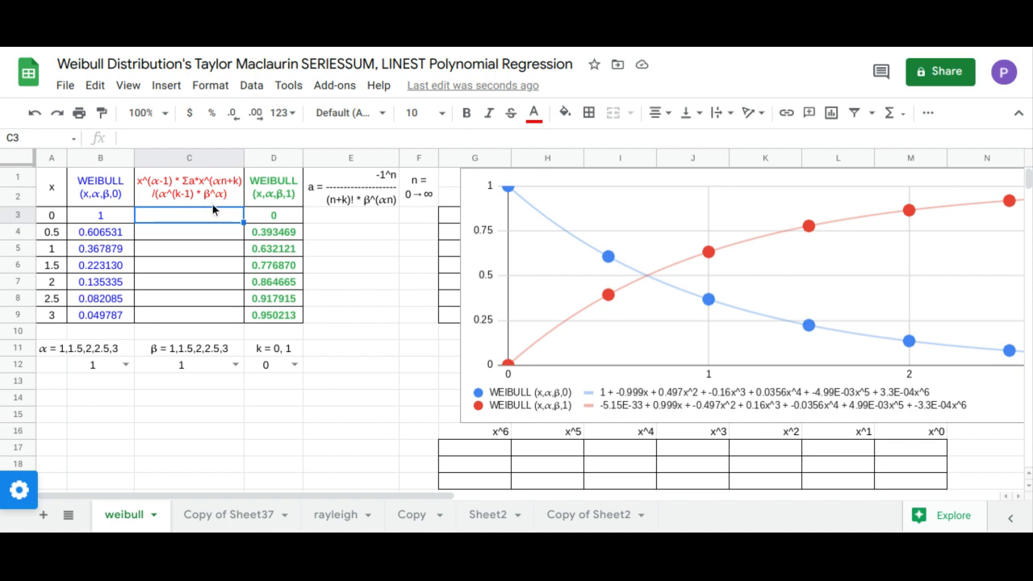
click(353, 201)
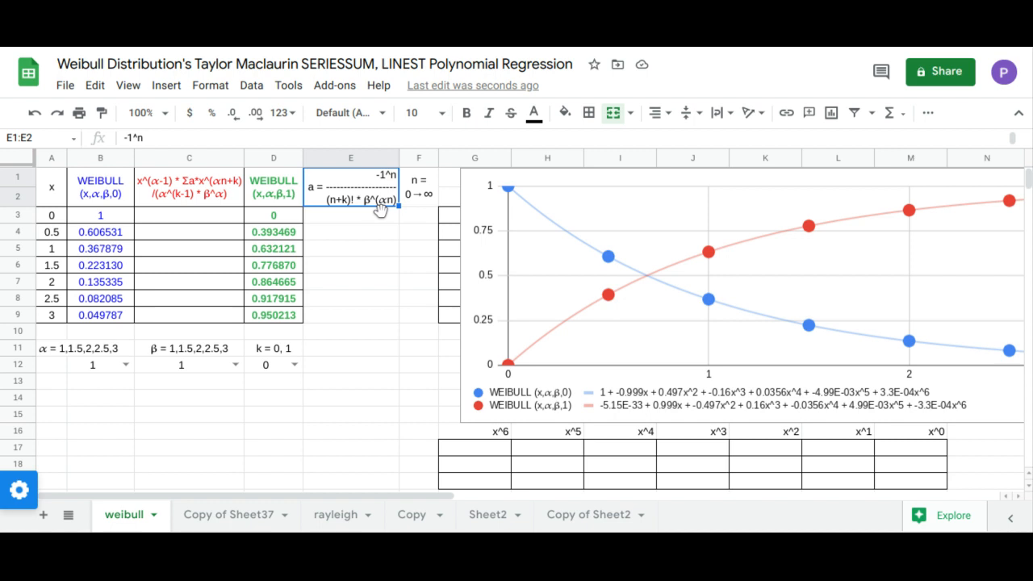
click(423, 212)
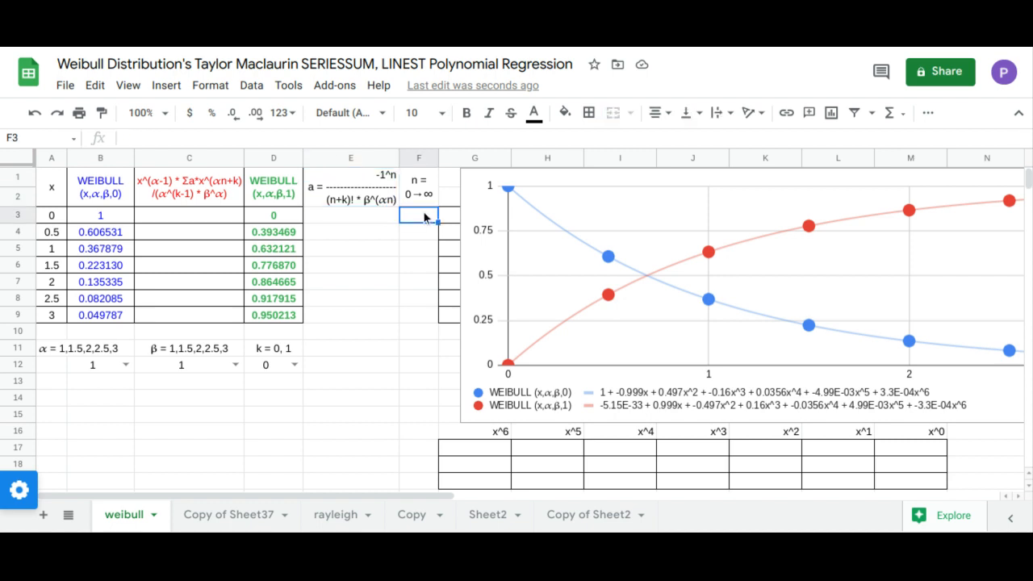
text(0)
key(Return)
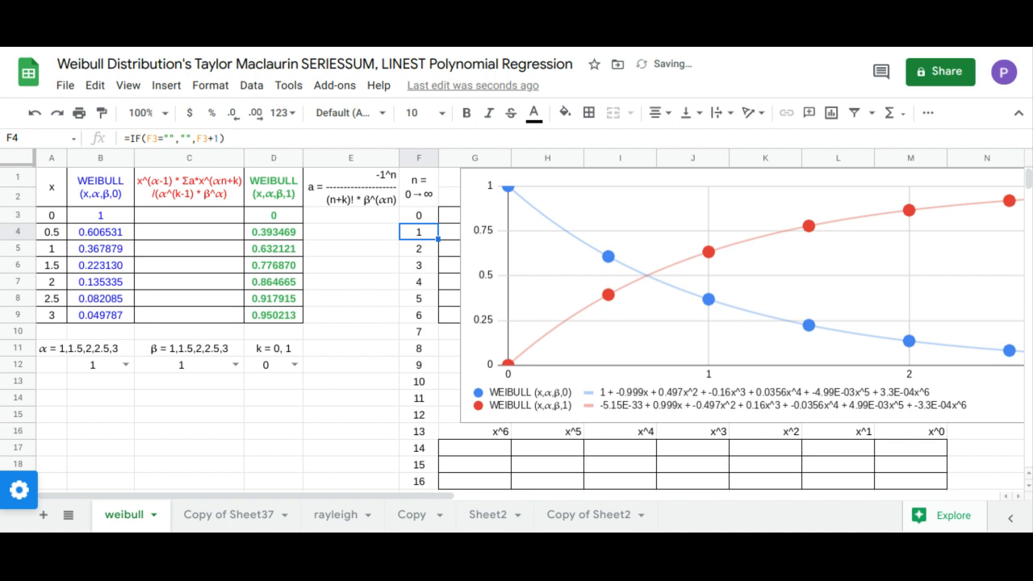
Step: Start an array formula in E3 that divides -1^F3:F19 by an opened denominator beginning with FACT(F3:F19+D12) and a multiplication sign
click(383, 219)
text(=arrayformula(-1)
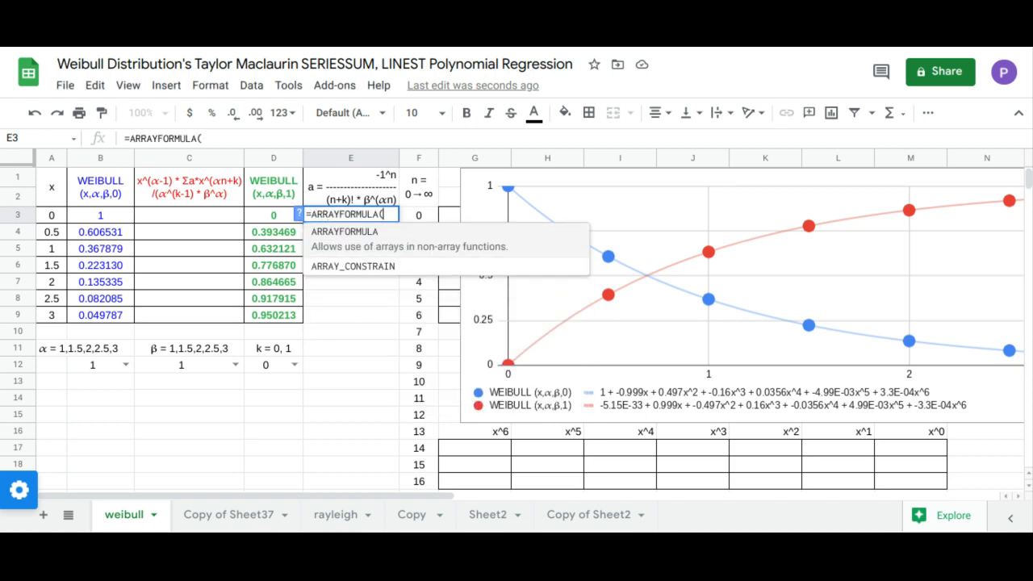
text(^)
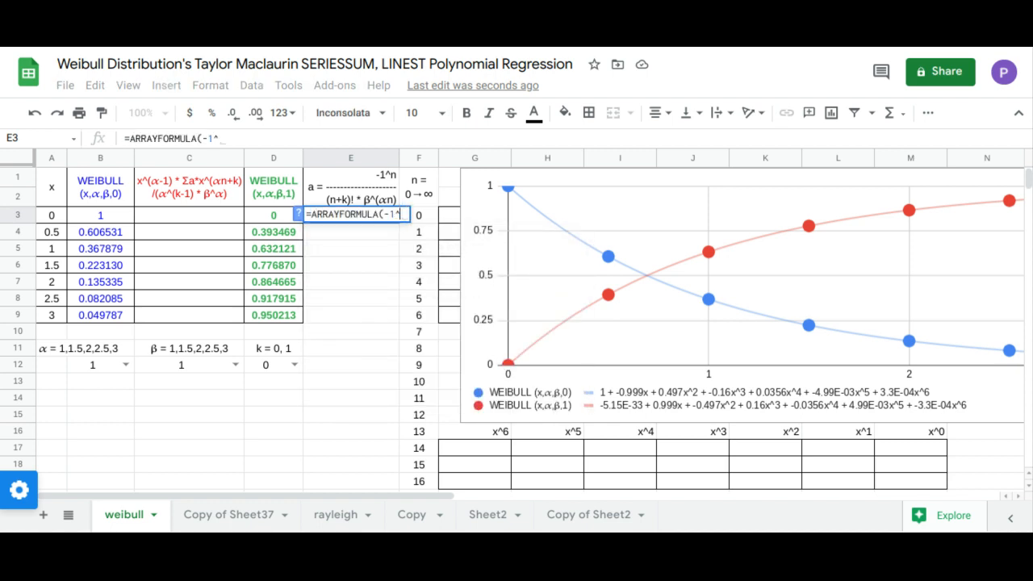
drag(425, 217, 425, 483)
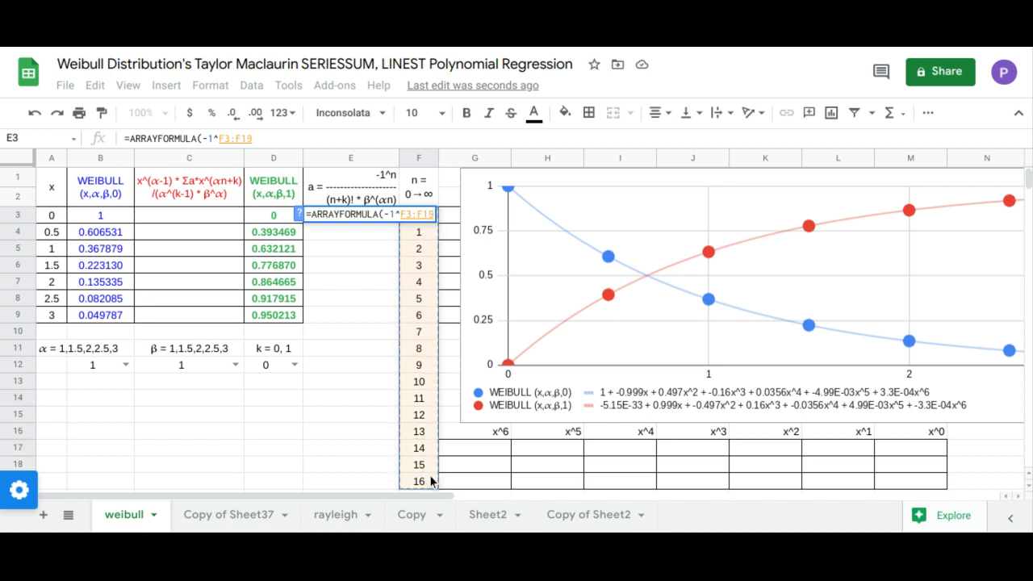
text(/()
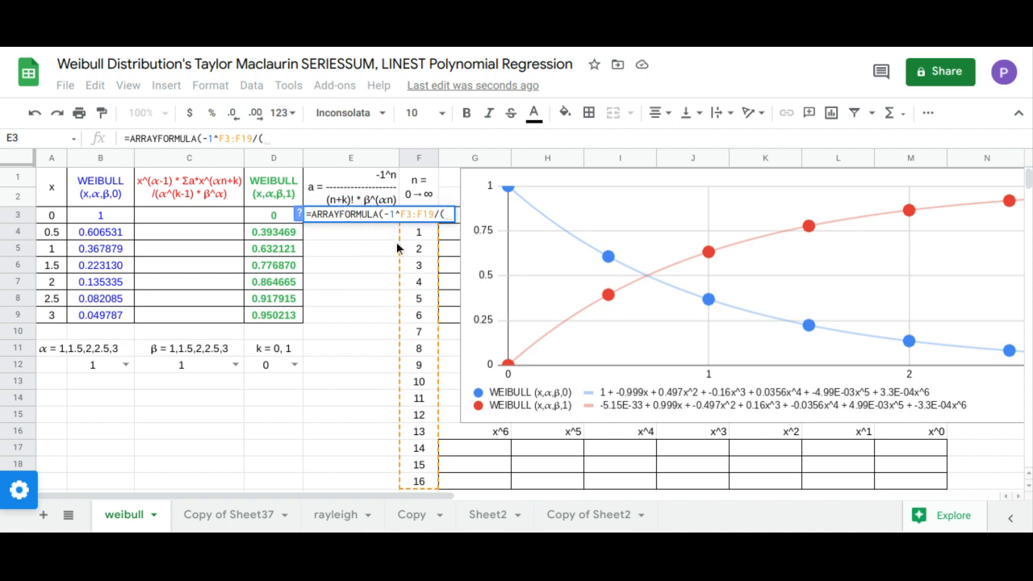
text(FACT()
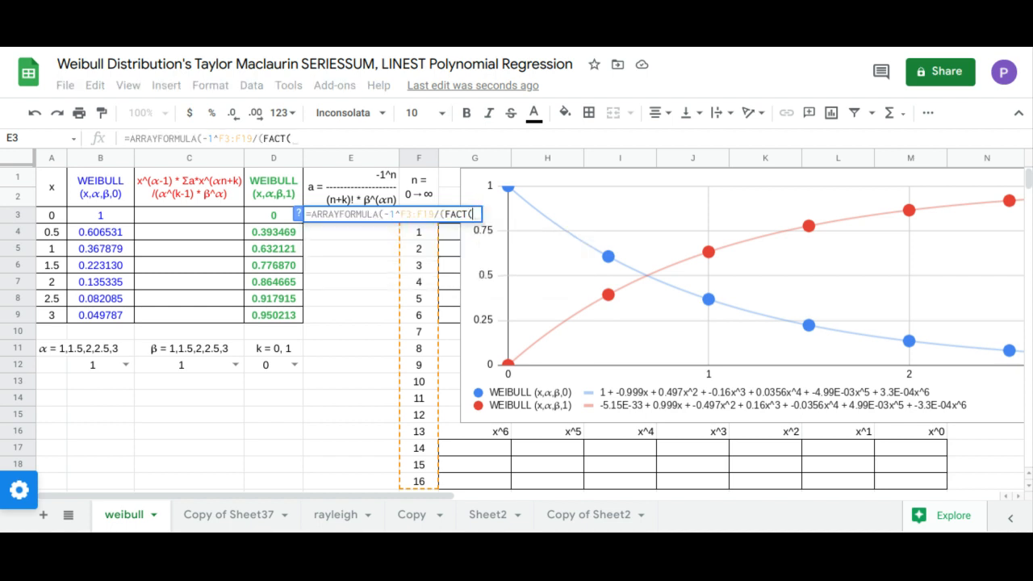
drag(421, 482, 415, 216)
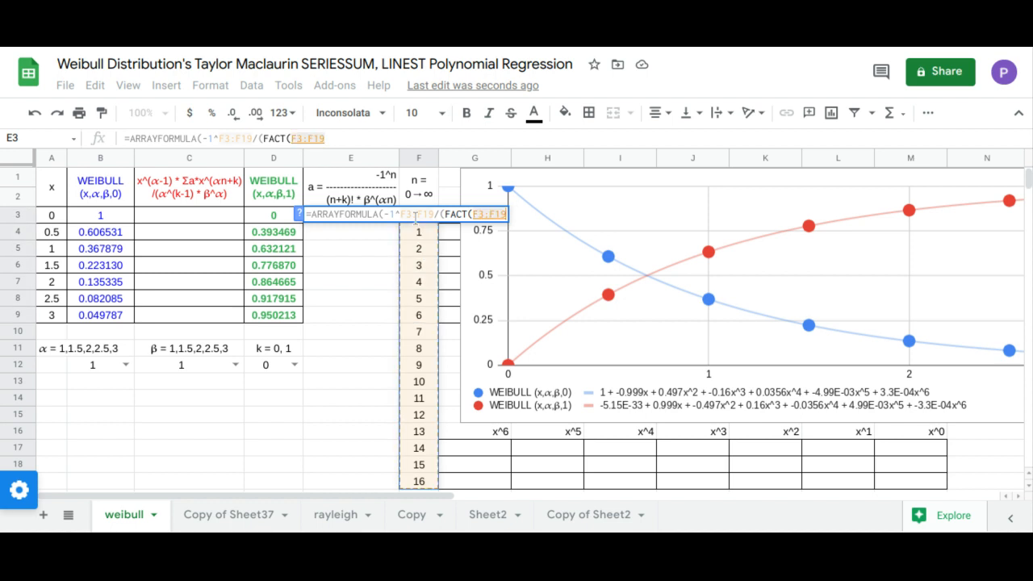
text(+)
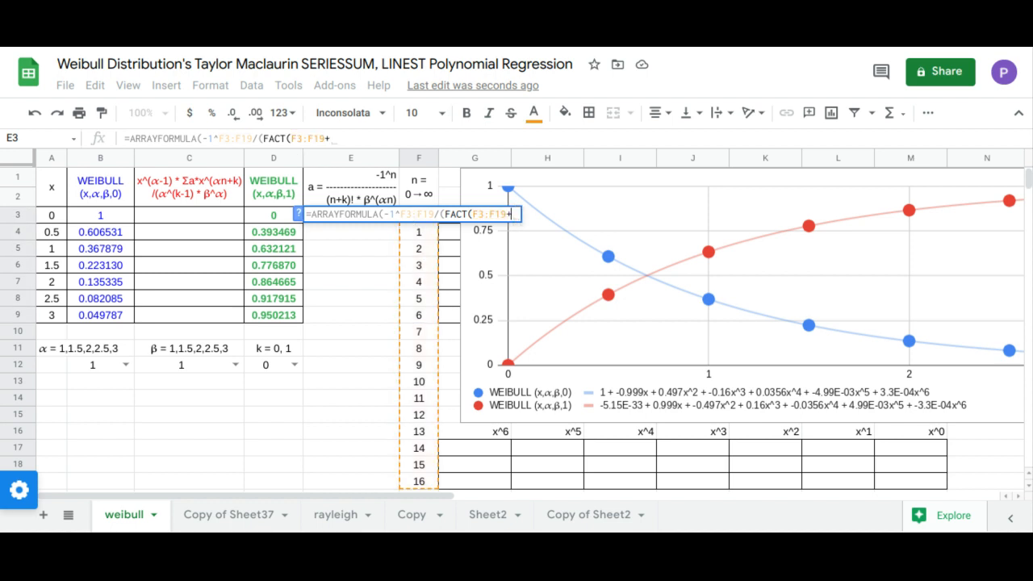
click(277, 363)
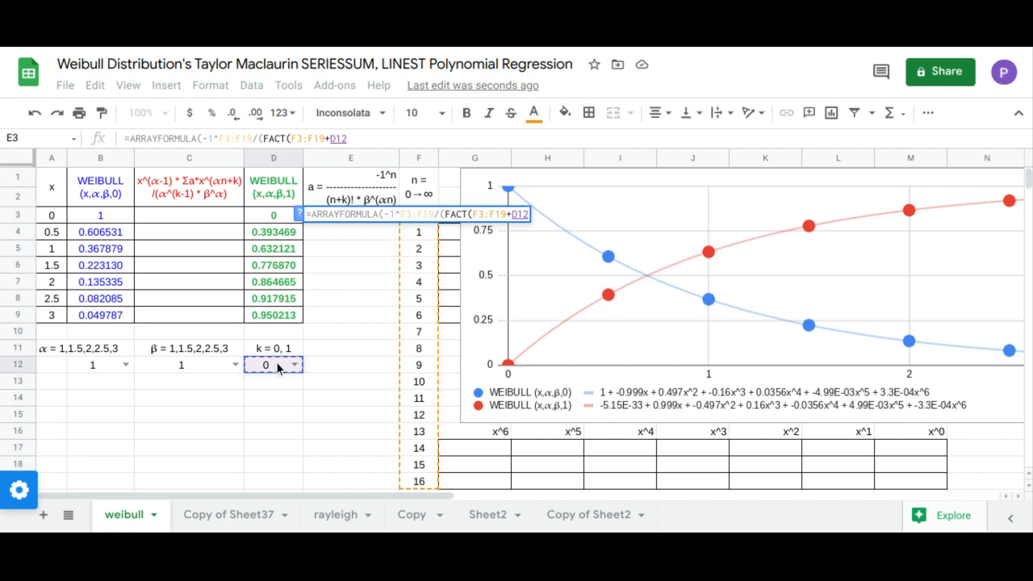
text()*)
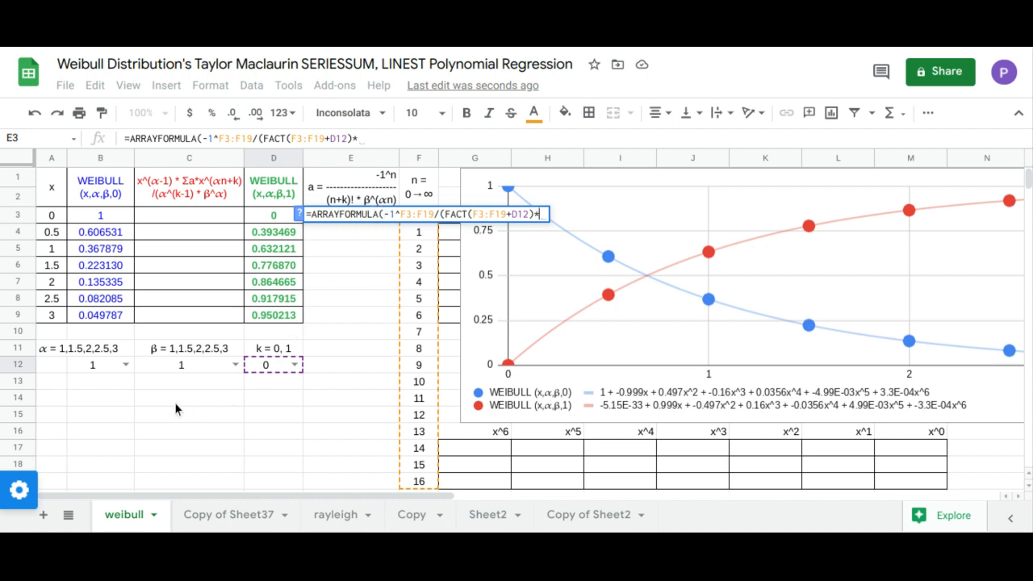
Step: Complete the E3 formula's denominator with C12^(B12*F3:F19) and enter it to fill the coefficient column
click(202, 365)
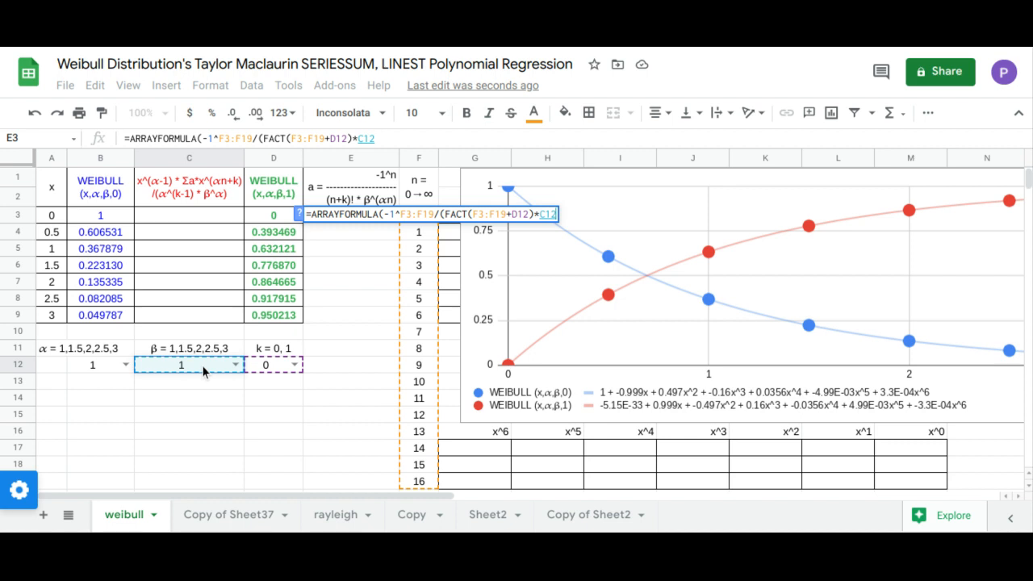
text(^()
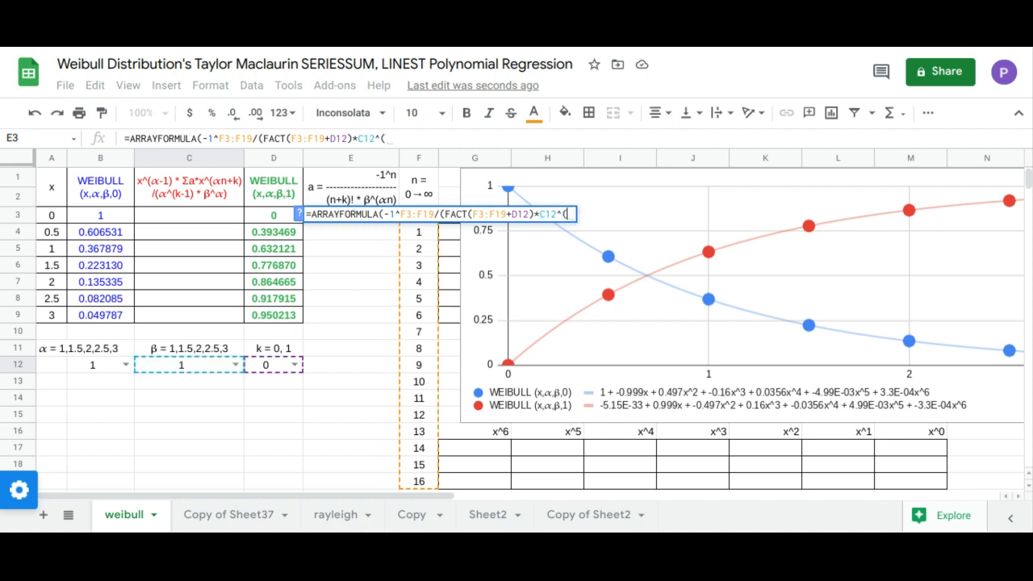
click(100, 368)
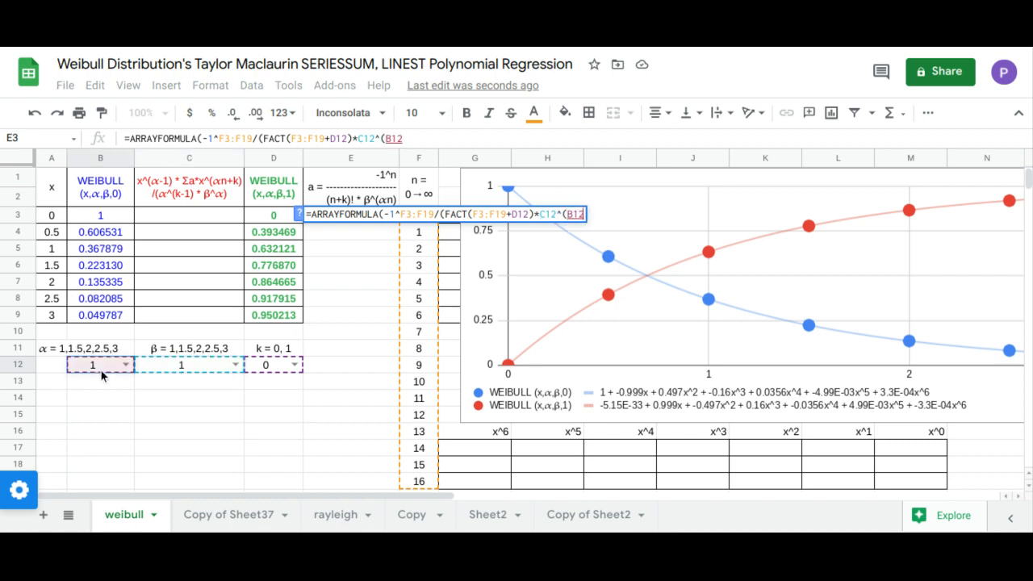
text(*)
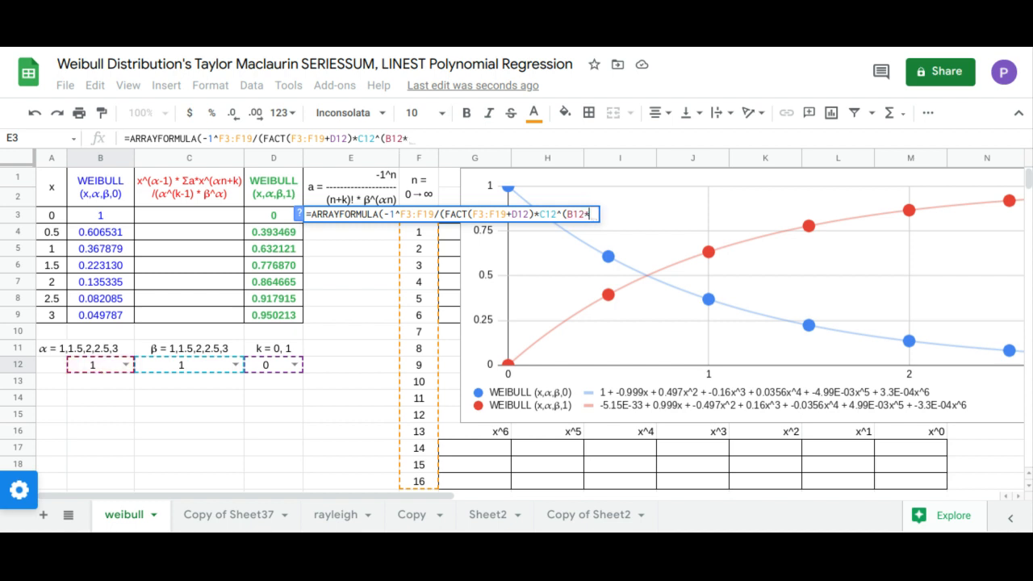
drag(419, 483, 419, 465)
drag(413, 344, 419, 229)
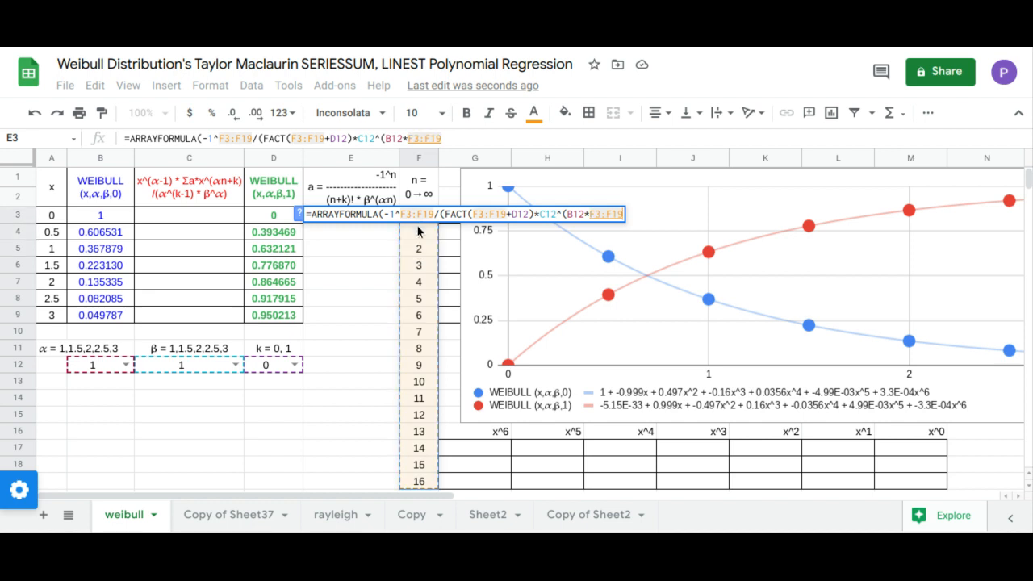
key(Return)
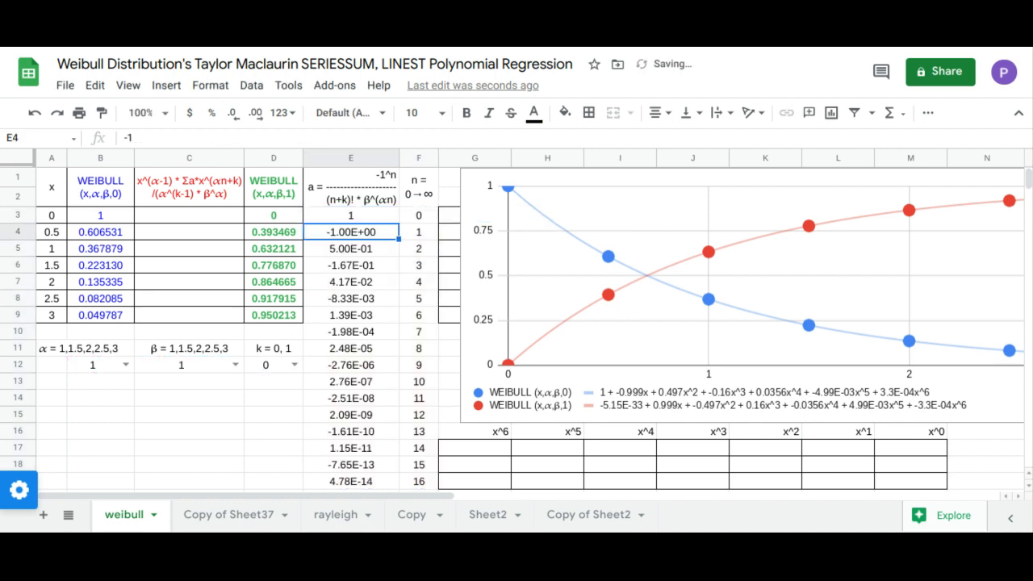
Step: Start an array formula in C3 with the factor A3:A9^(B12-1) followed by a multiplication sign
click(204, 216)
text(=arr)
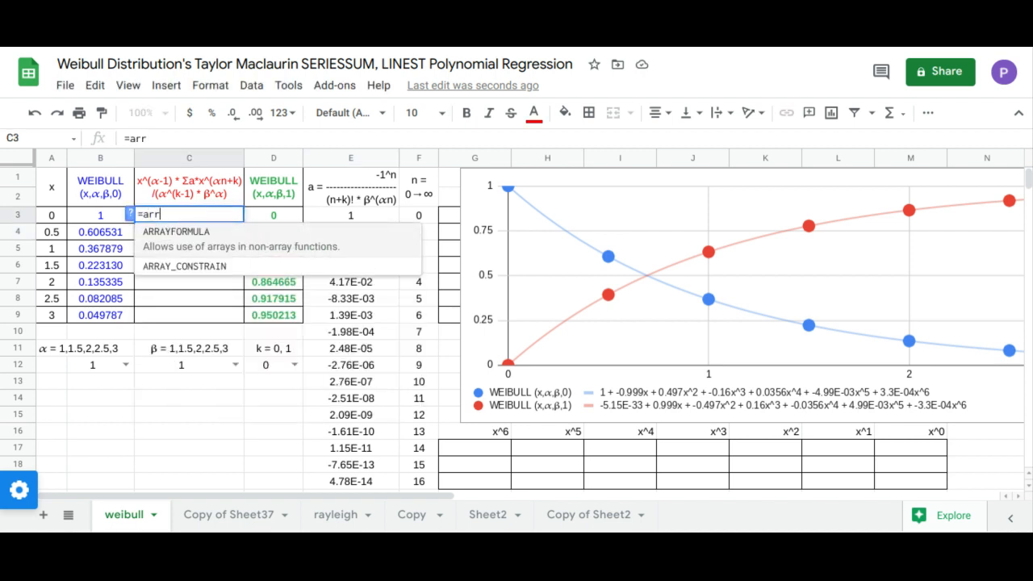
key(Tab)
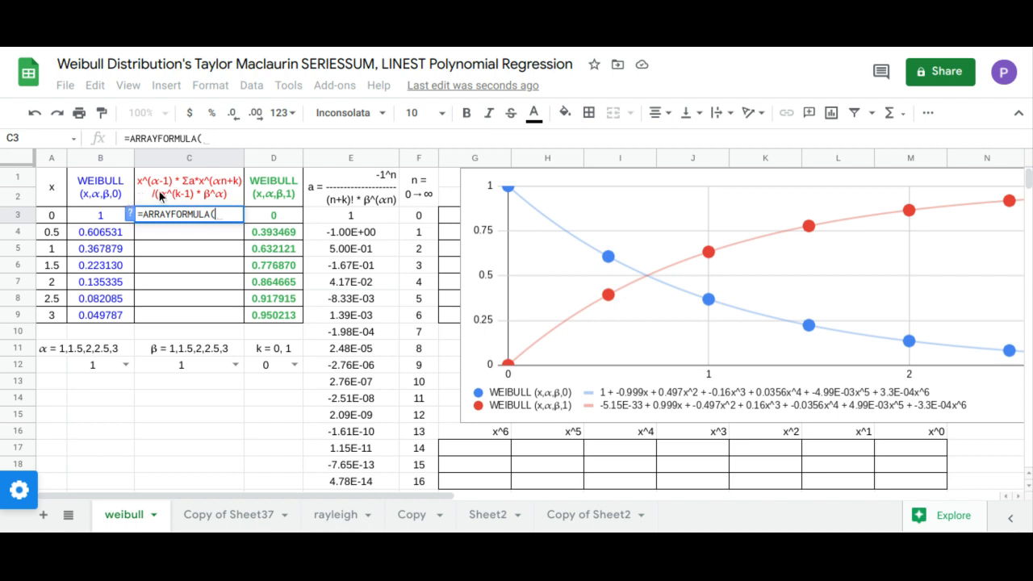
drag(48, 220, 57, 318)
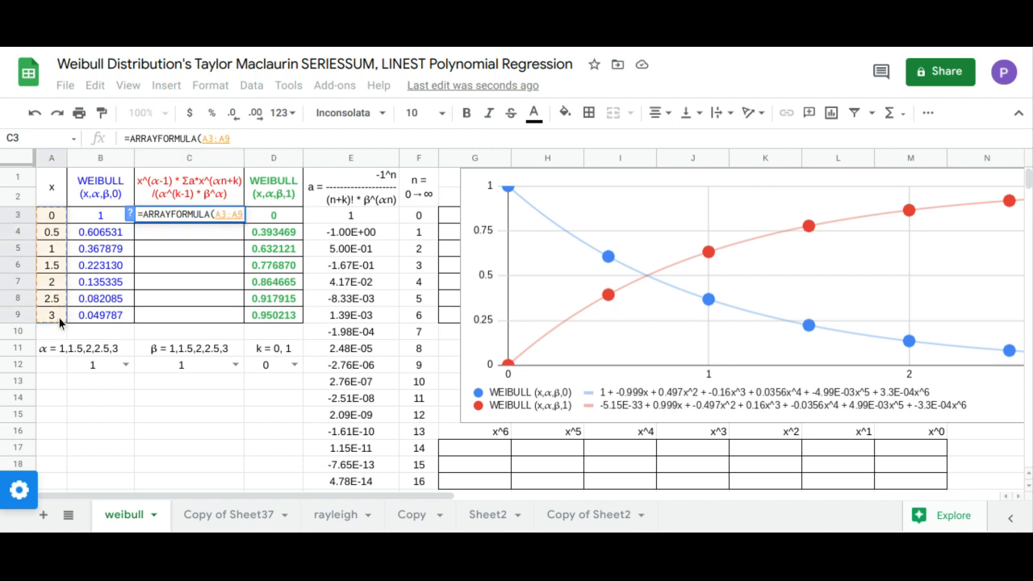
text(^()
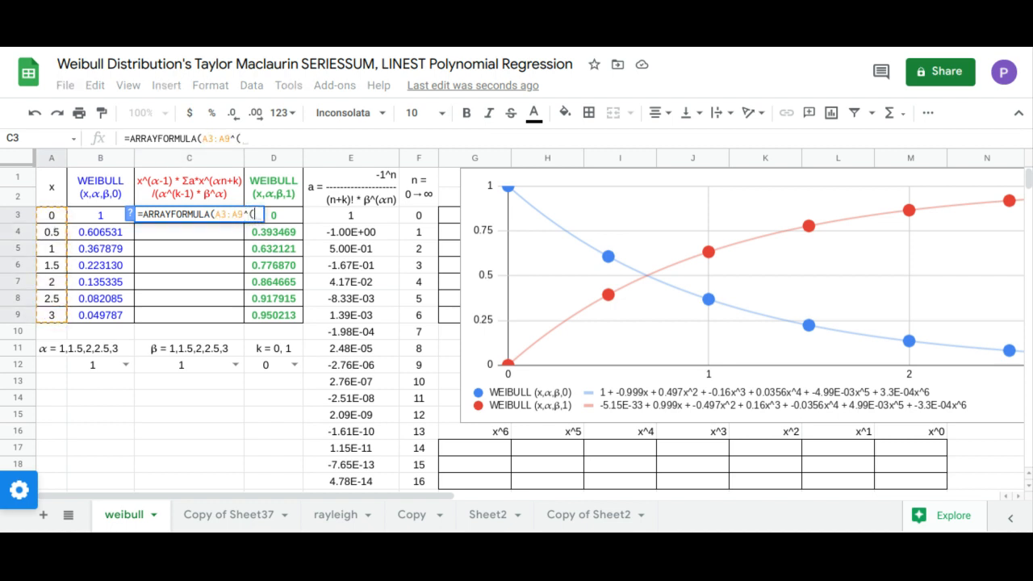
click(78, 363)
text(-1)
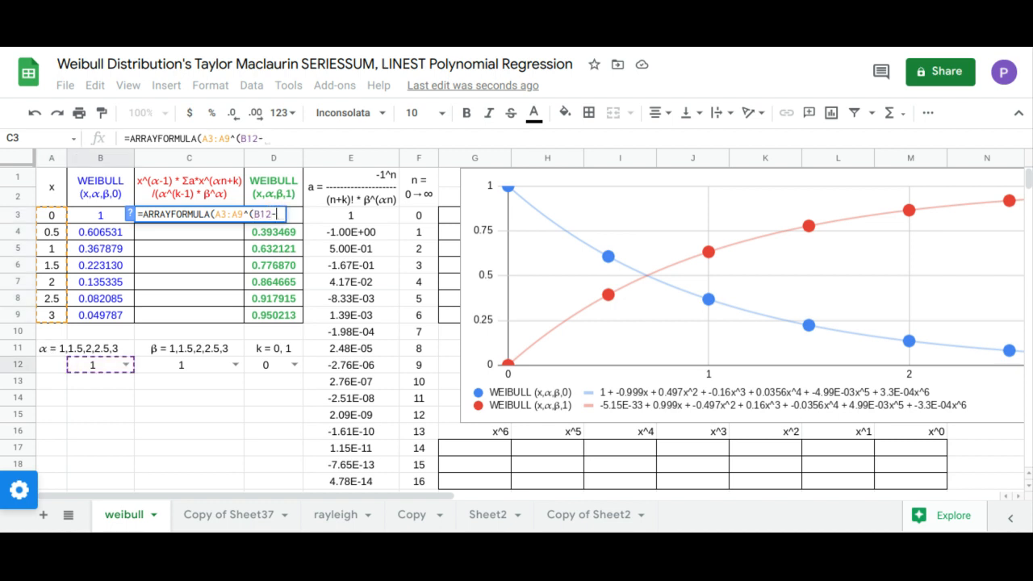
text())
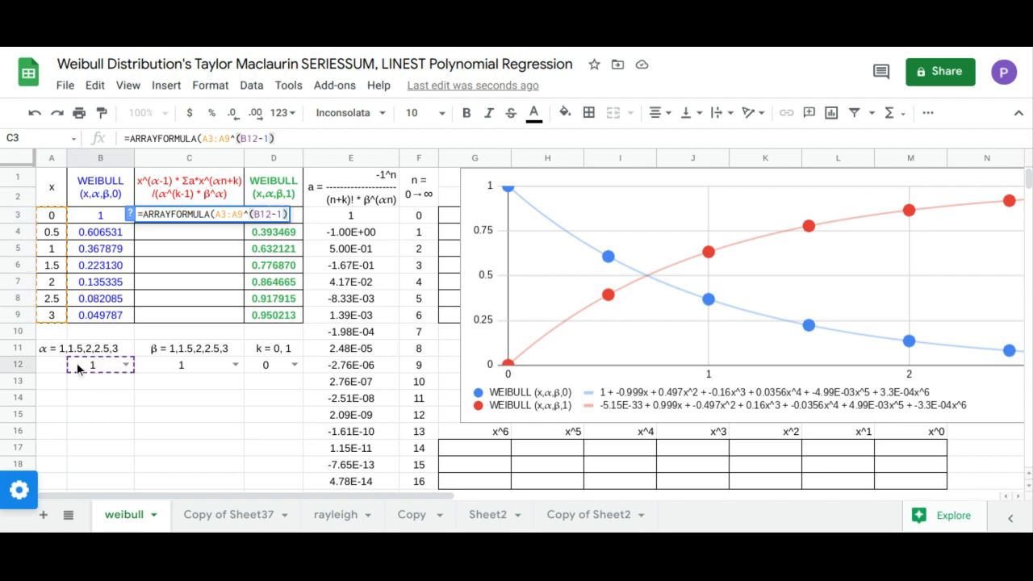
text(*)
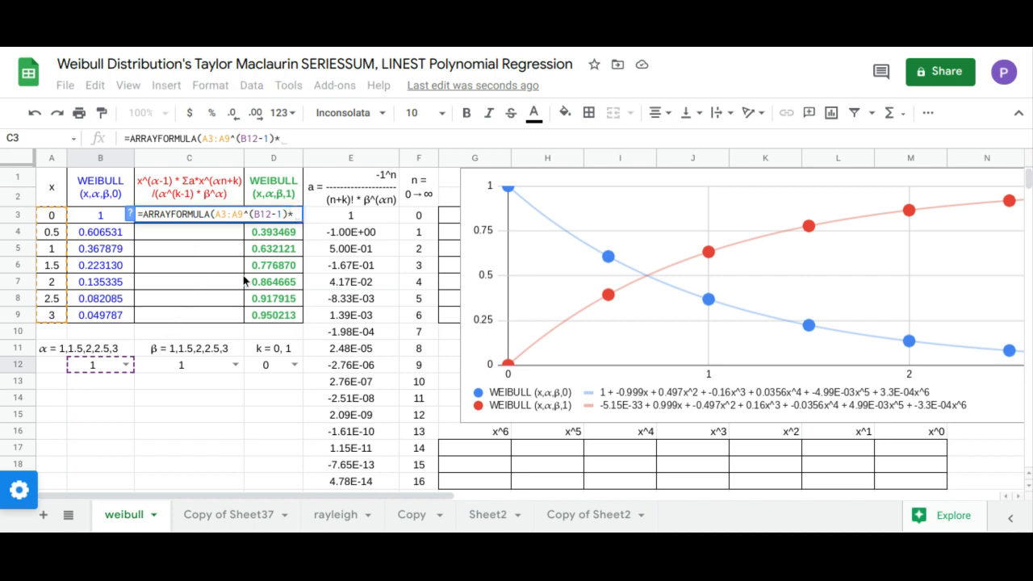
Step: Add SERIESSUM(A3:A9,D12,B12,E3:E19) as the next factor of the C3 formula
text(ser)
key(Tab)
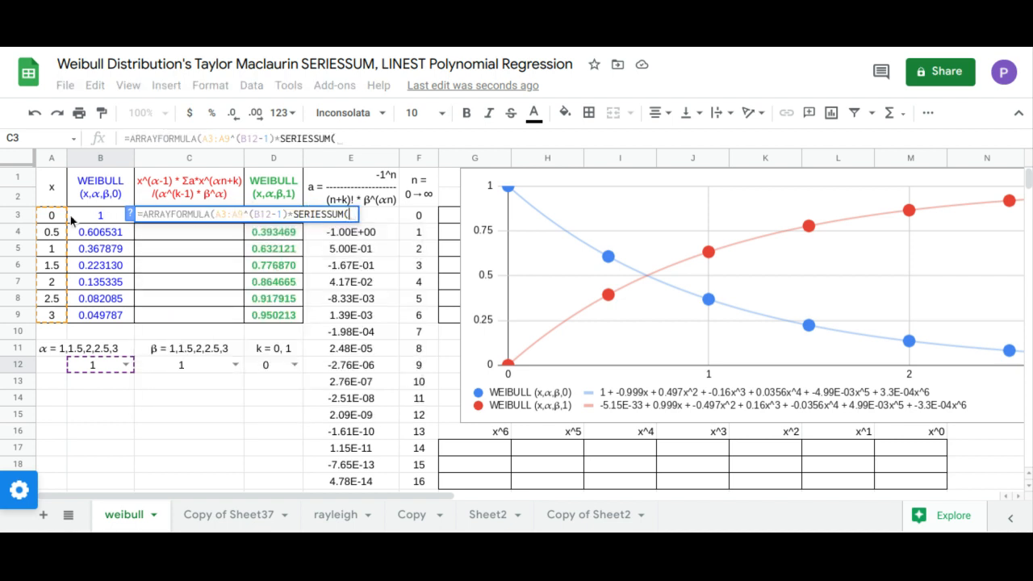
drag(59, 217, 56, 316)
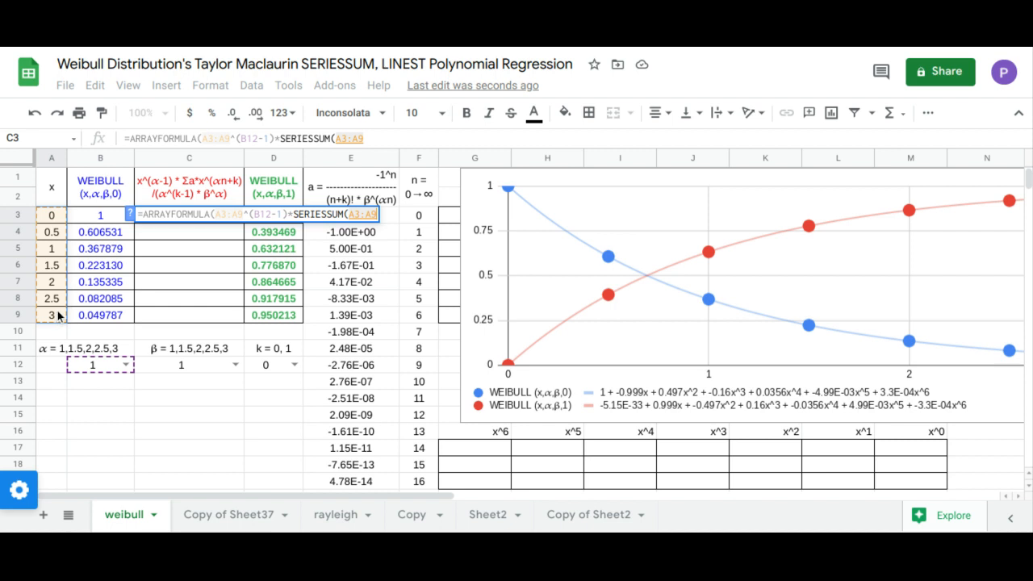
text(,)
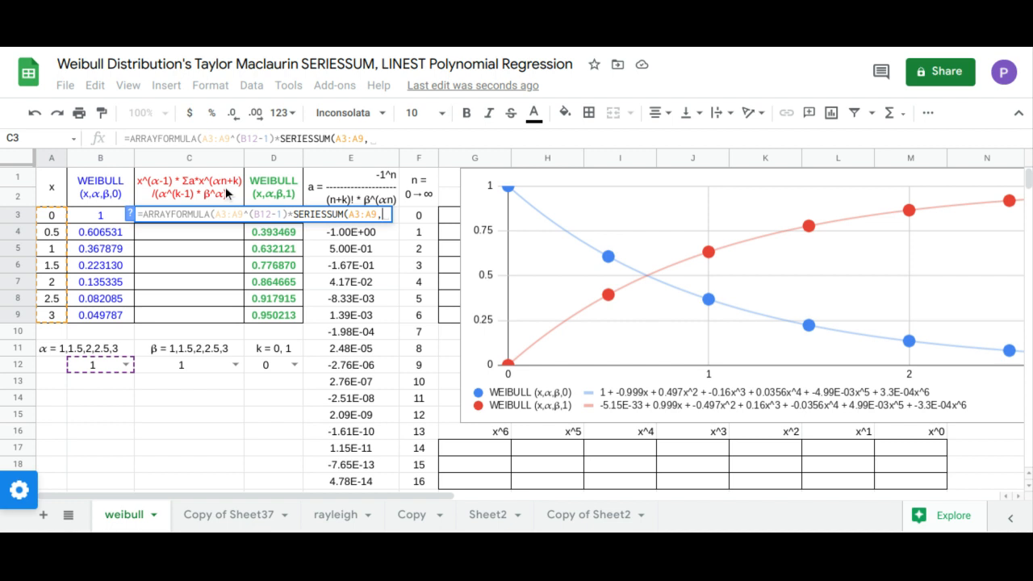
click(272, 368)
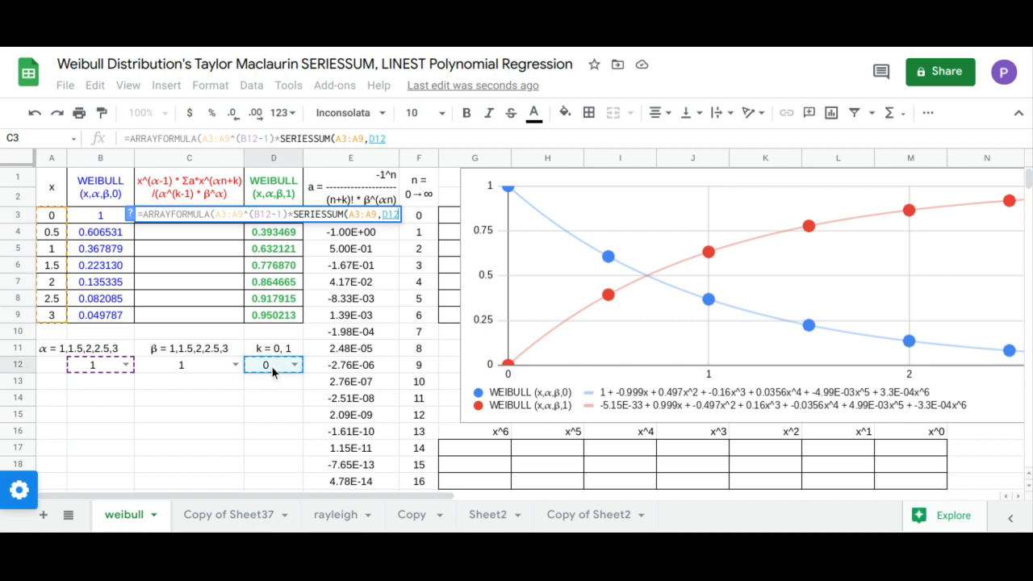
text(,)
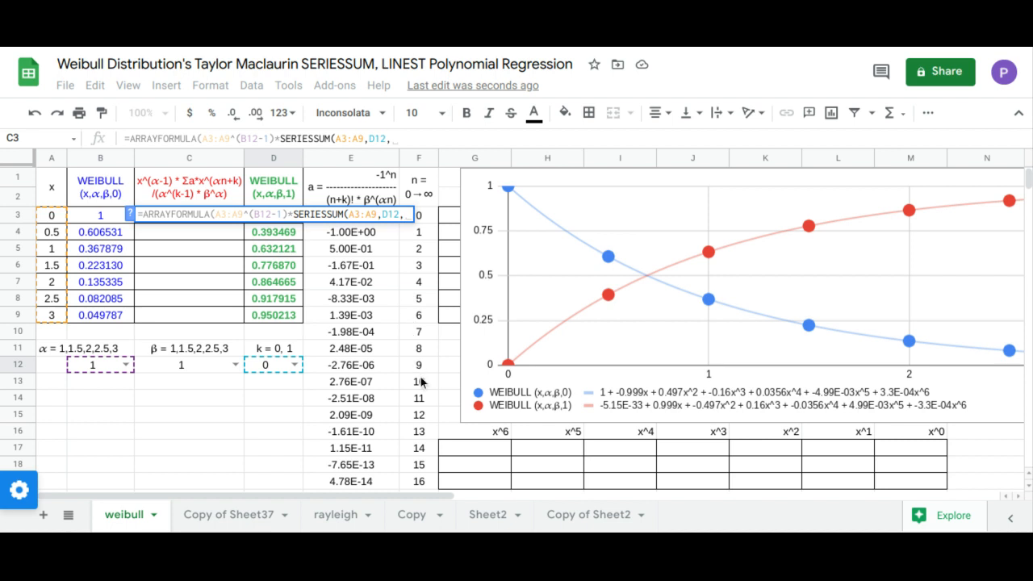
click(104, 365)
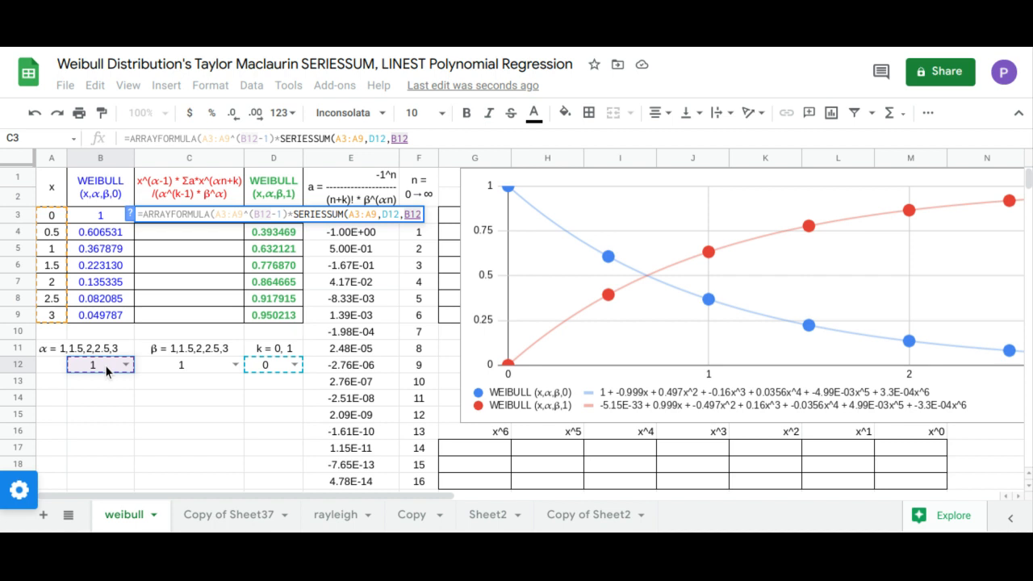
text(,)
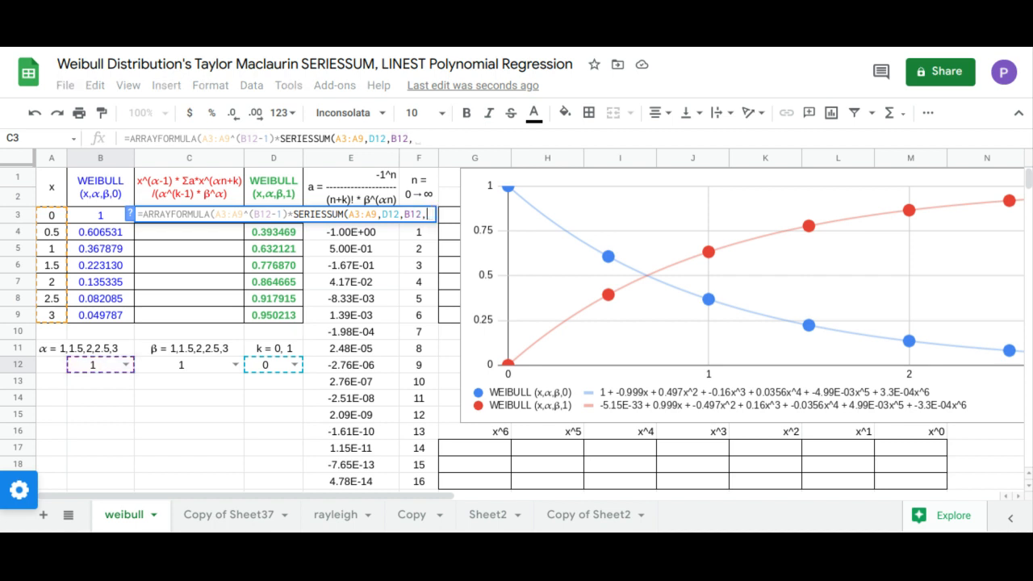
drag(343, 481, 347, 218)
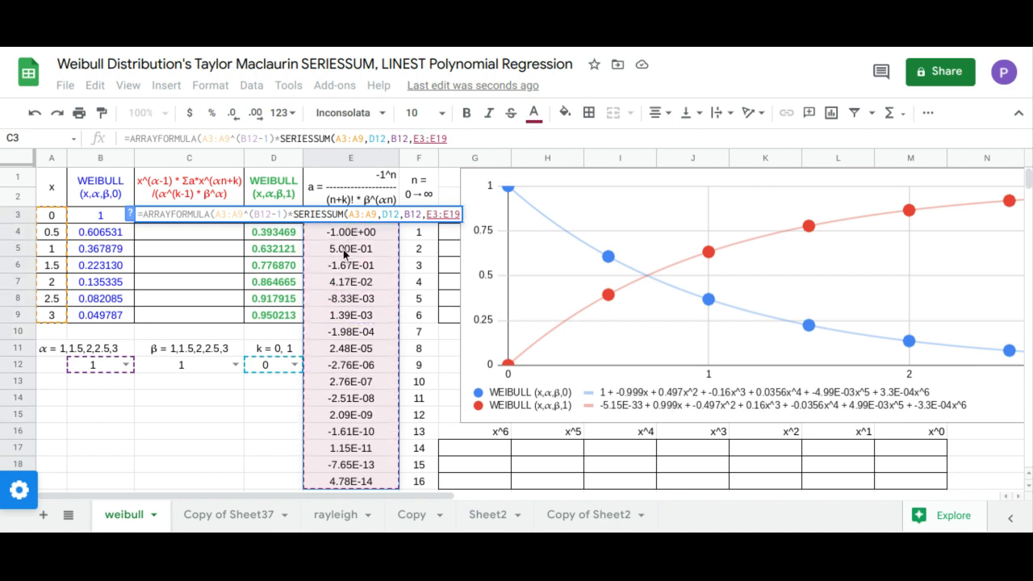
text())
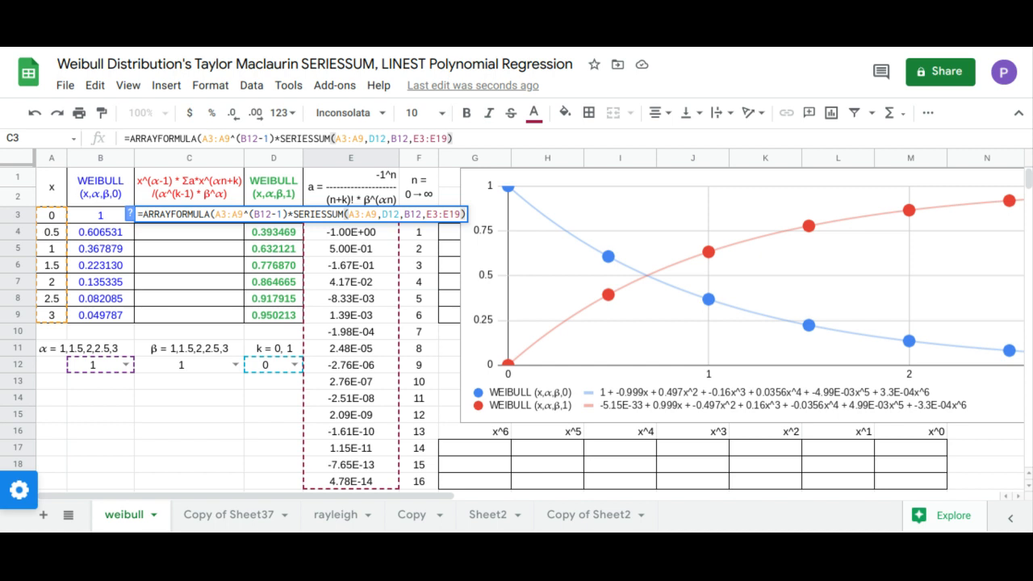
Step: Divide the C3 formula by (B12^(D12-1)*C12^B12) and enter it to fill the series column
text(/)
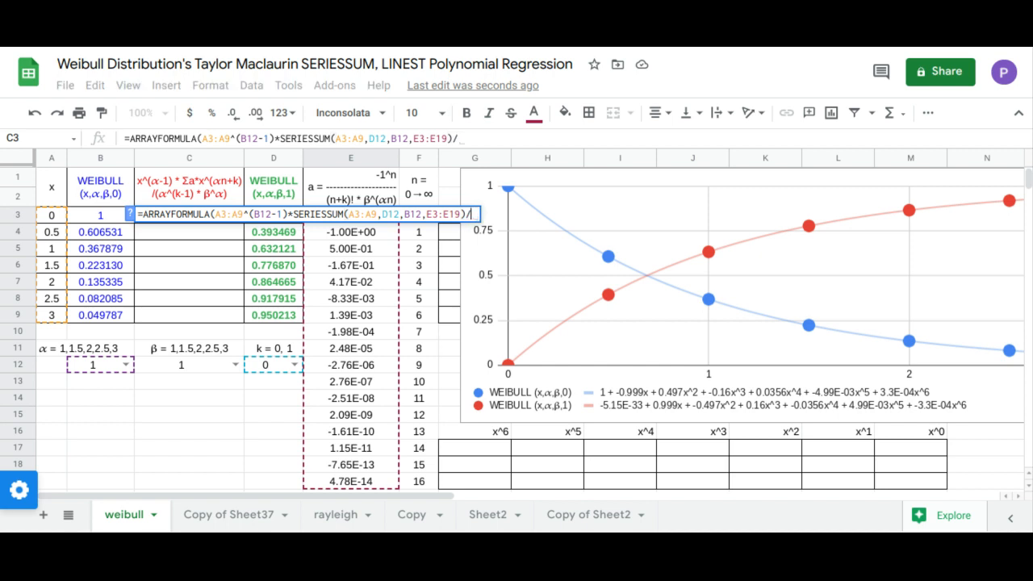
text(()
click(107, 363)
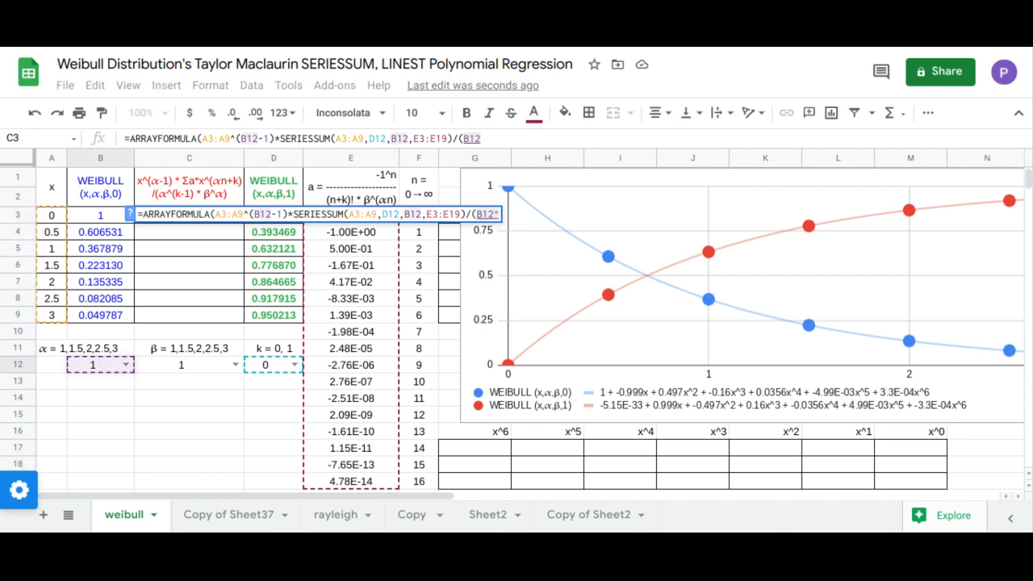
text(^()
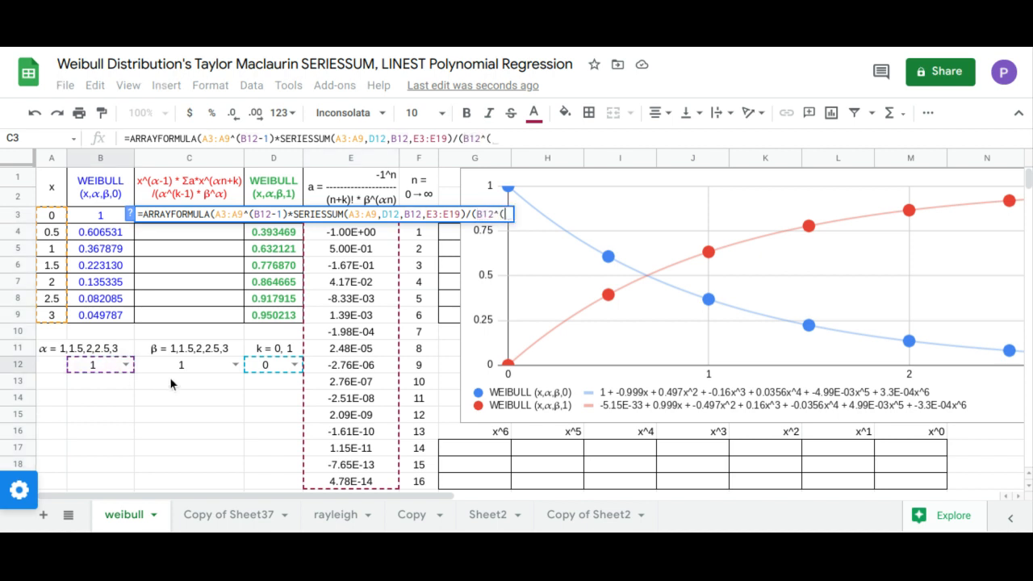
click(258, 365)
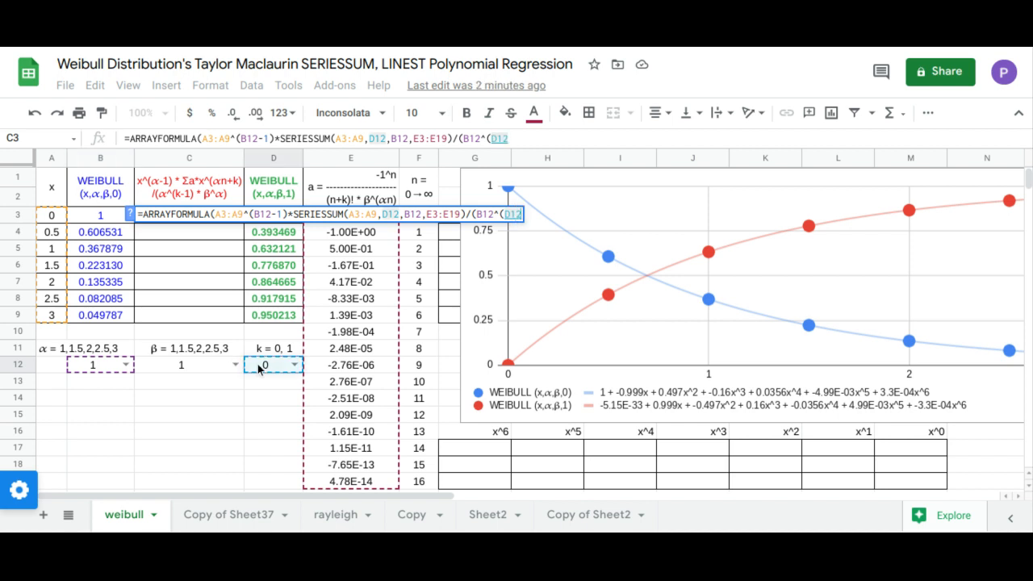
text(-1))
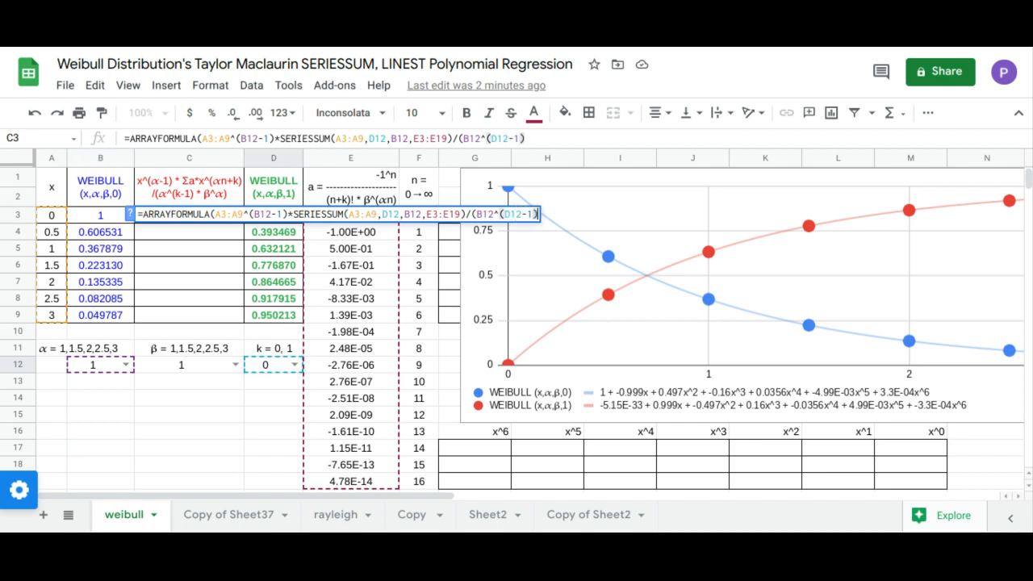
text(*)
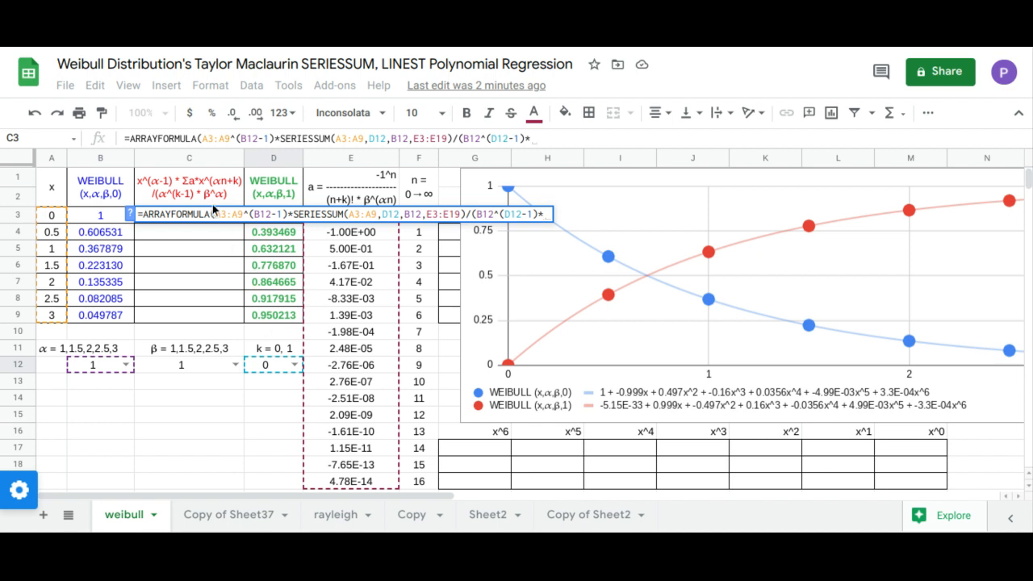
click(176, 368)
text(^)
click(108, 369)
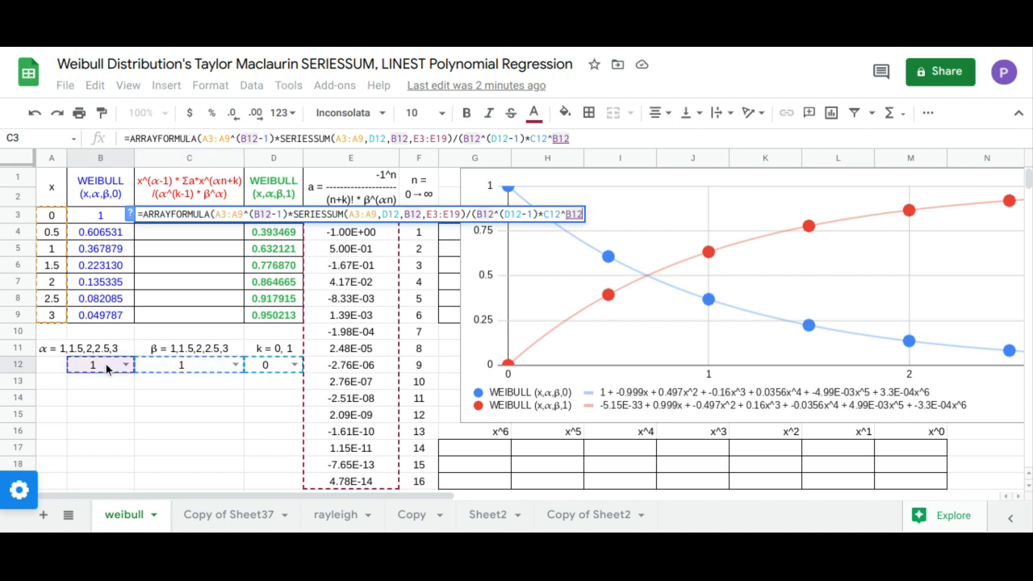
text())
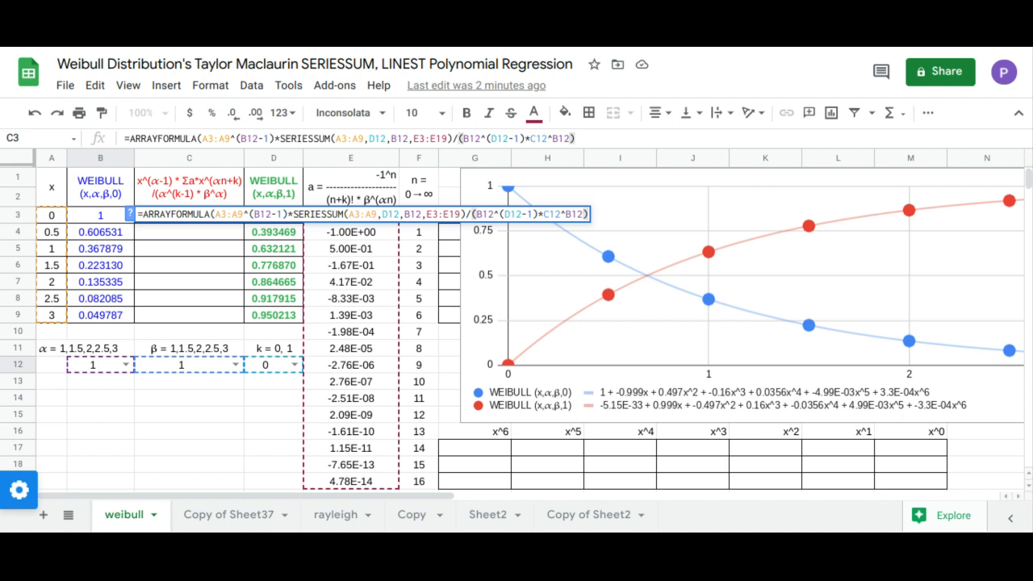
key(Return)
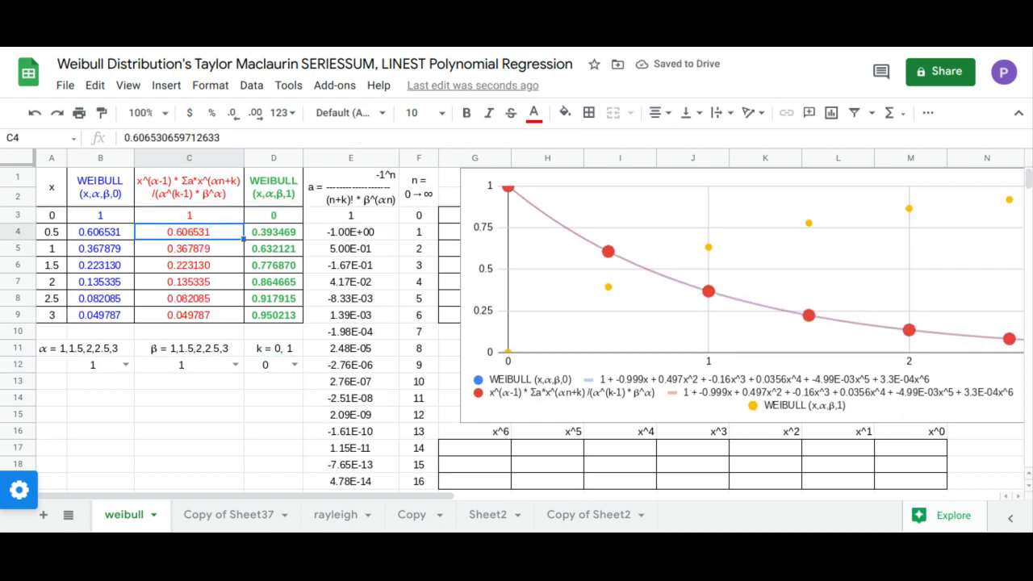
Step: Move the scatter chart over the coefficient columns beside column D and open it for editing
click(728, 257)
drag(718, 255, 547, 243)
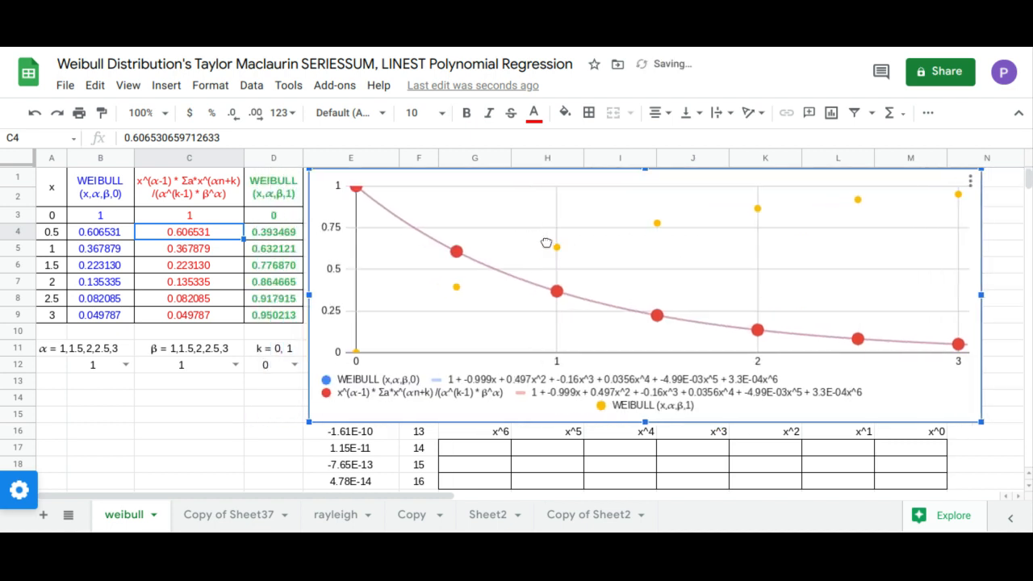
click(972, 182)
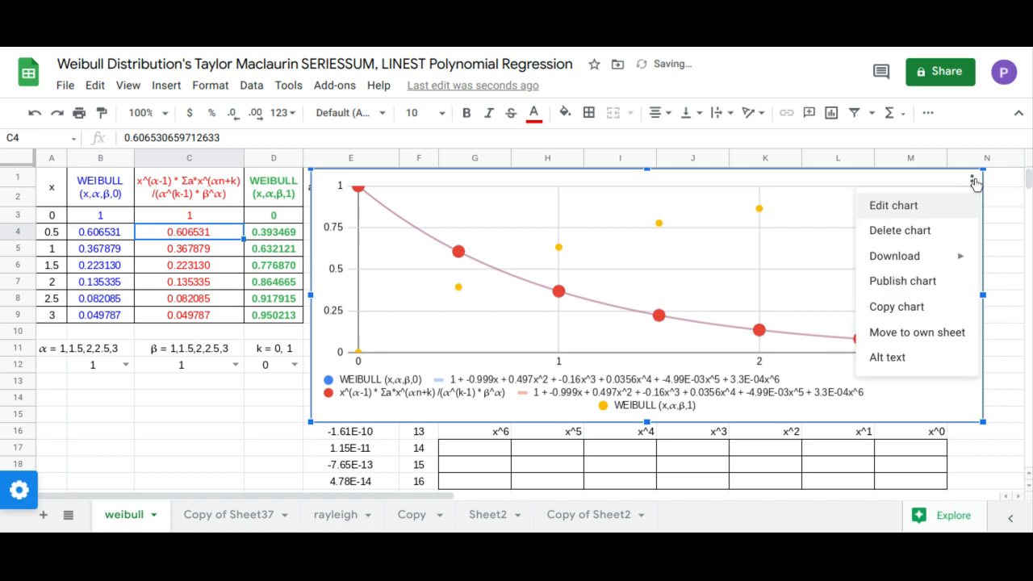
click(936, 214)
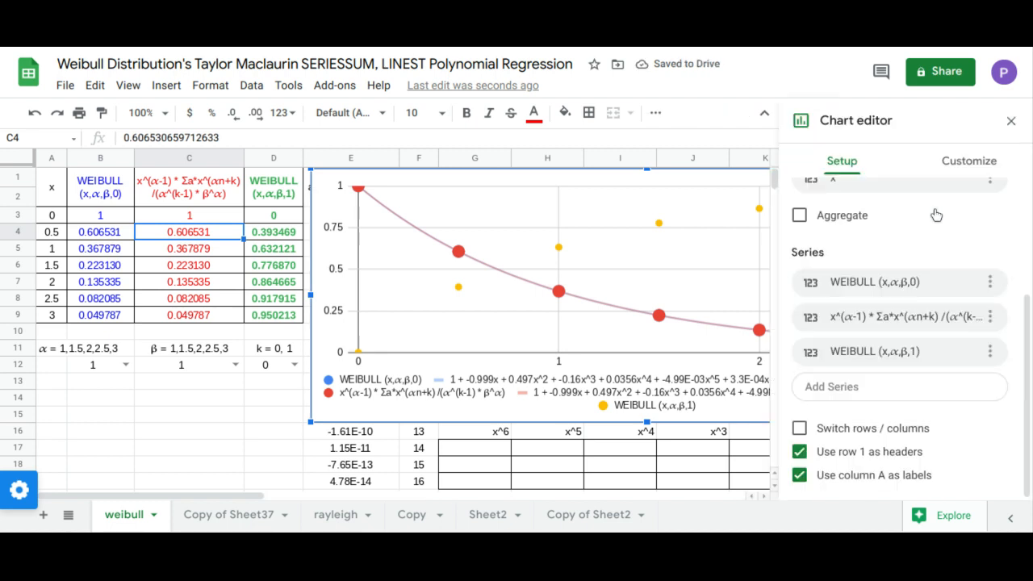
Step: Set the point size of all chart series to 14px
click(955, 160)
click(840, 276)
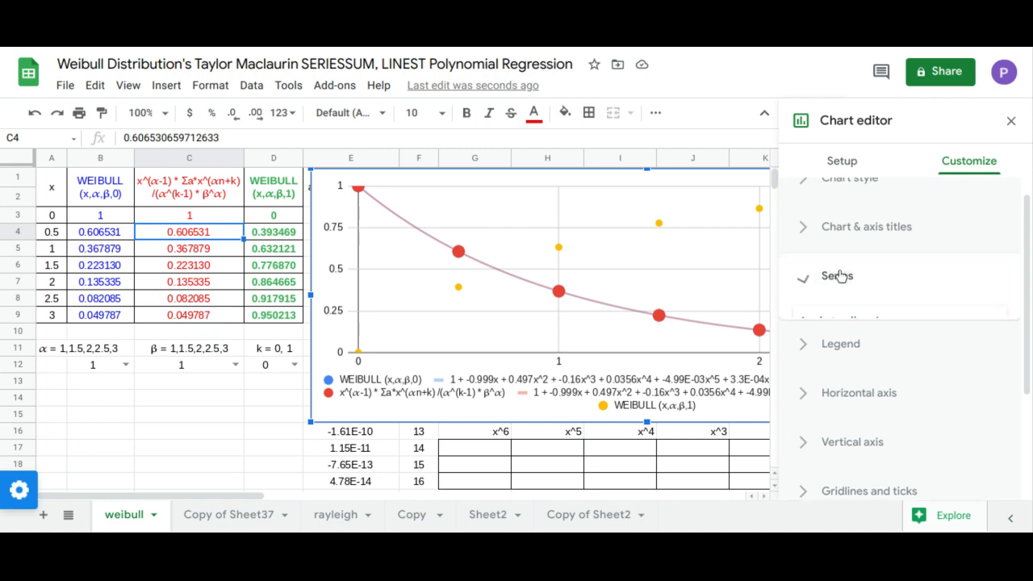
scroll(839, 276, down, 2)
click(885, 316)
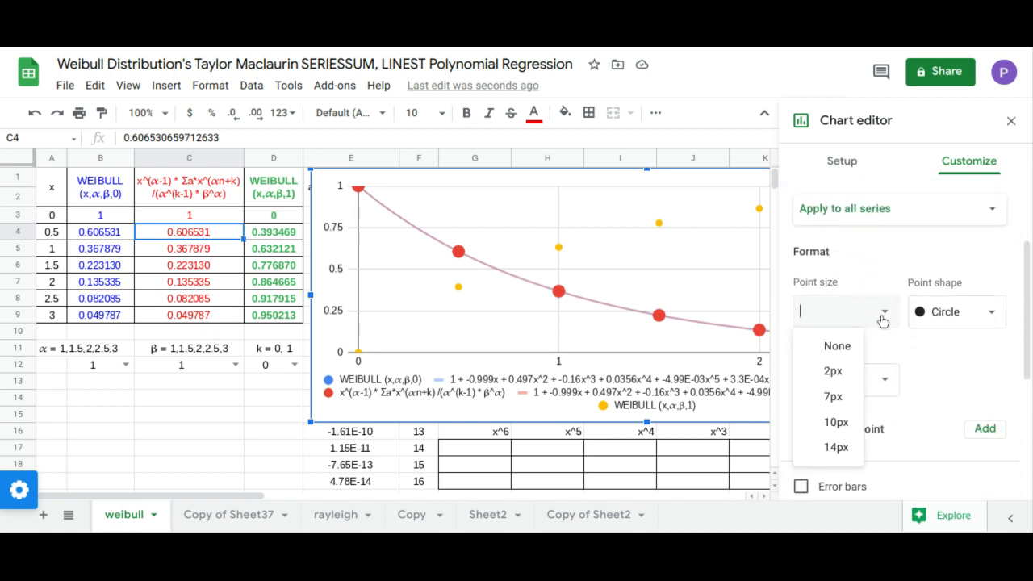
click(836, 448)
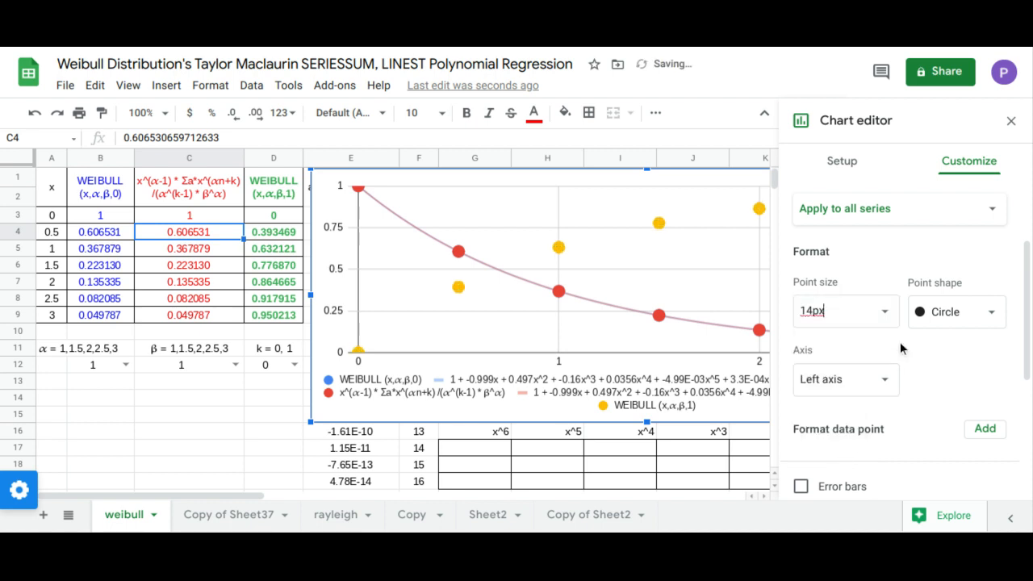
Step: Turn on trendlines for all chart series and set their type to Polynomial
scroll(901, 342, down, 2)
click(807, 435)
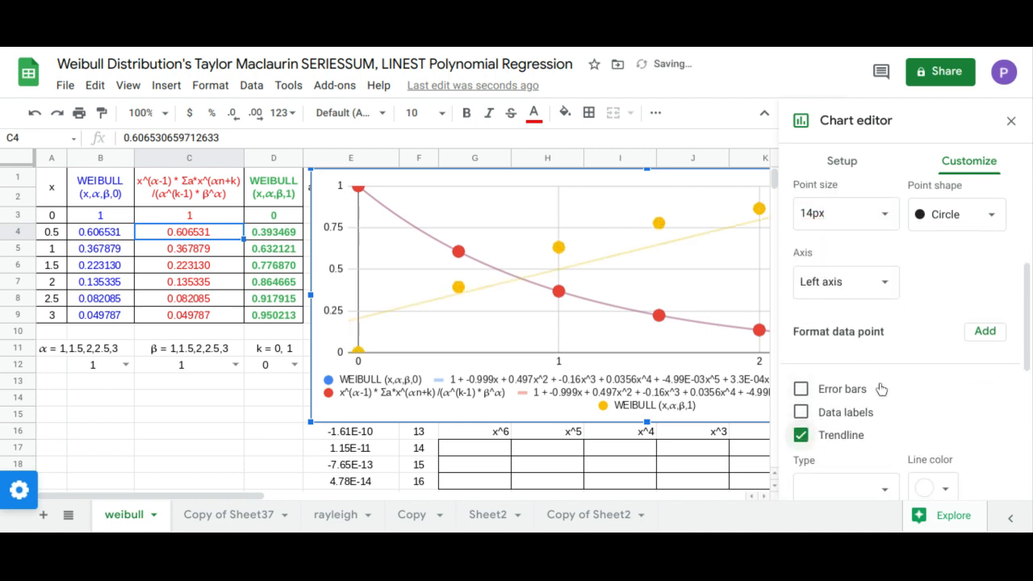
scroll(884, 355, down, 4)
click(888, 305)
click(847, 296)
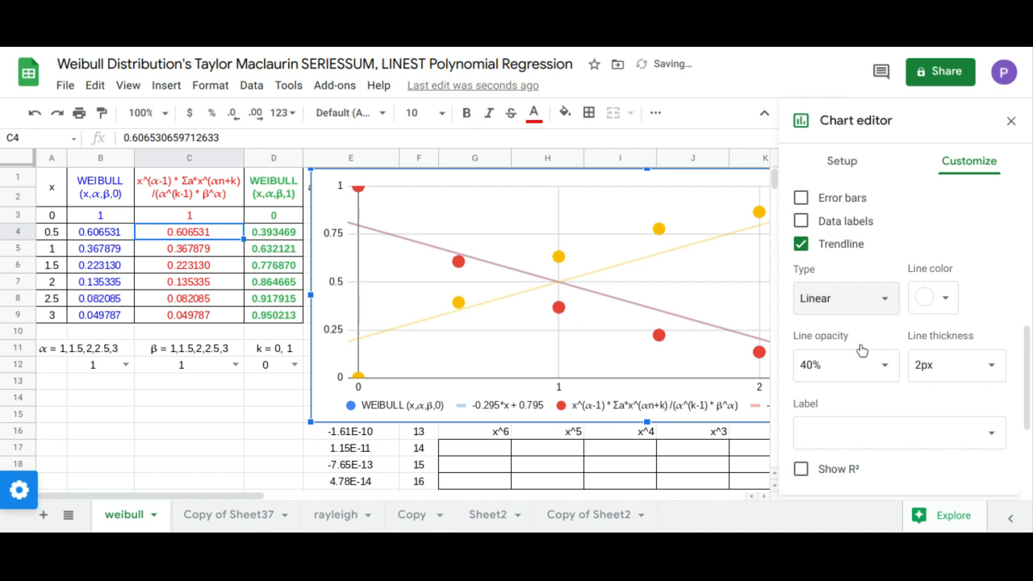
click(884, 313)
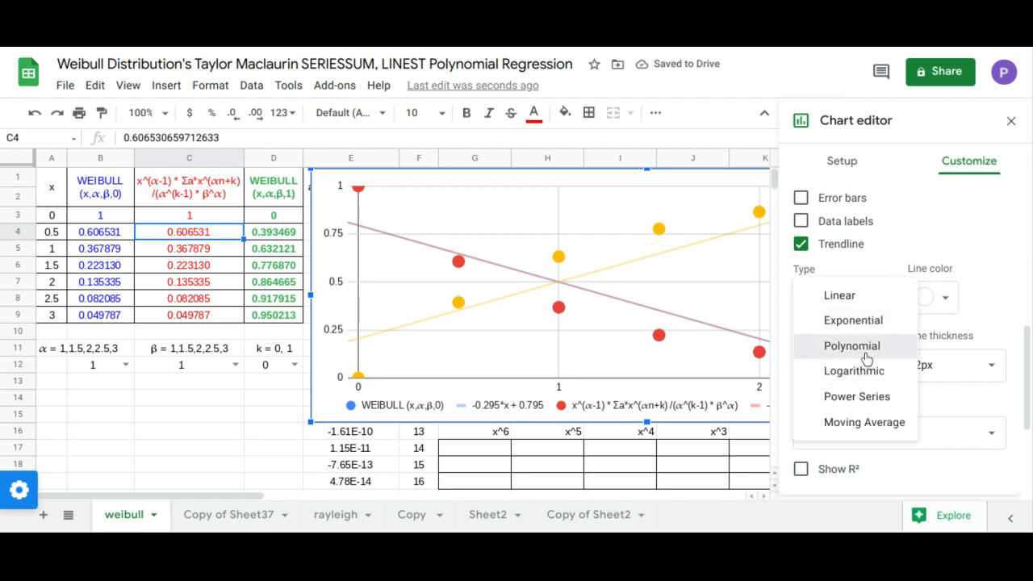
click(864, 347)
Step: Set the trendlines of all series to polynomial degree 6 and label them with Use Equation
click(881, 369)
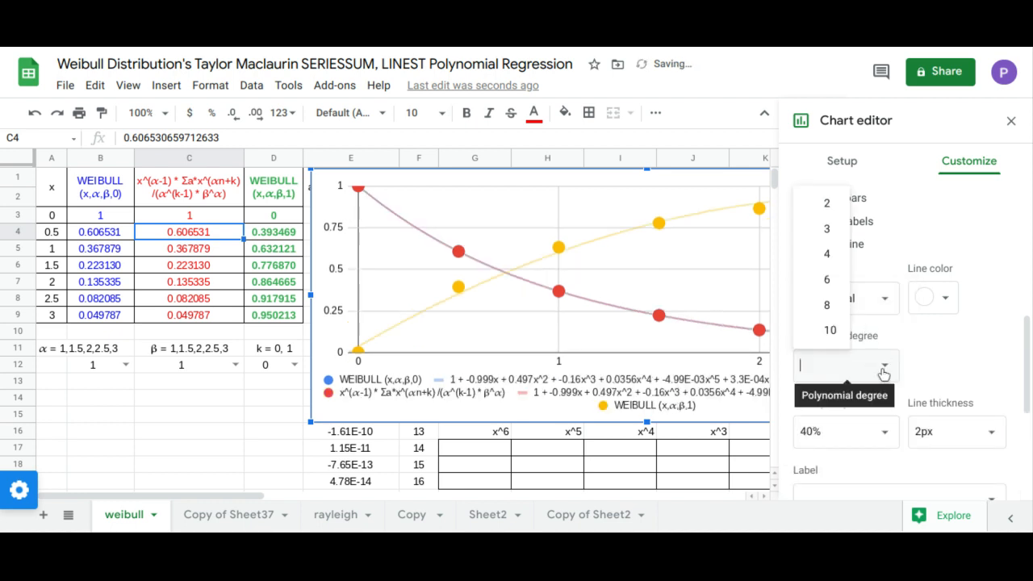
click(830, 292)
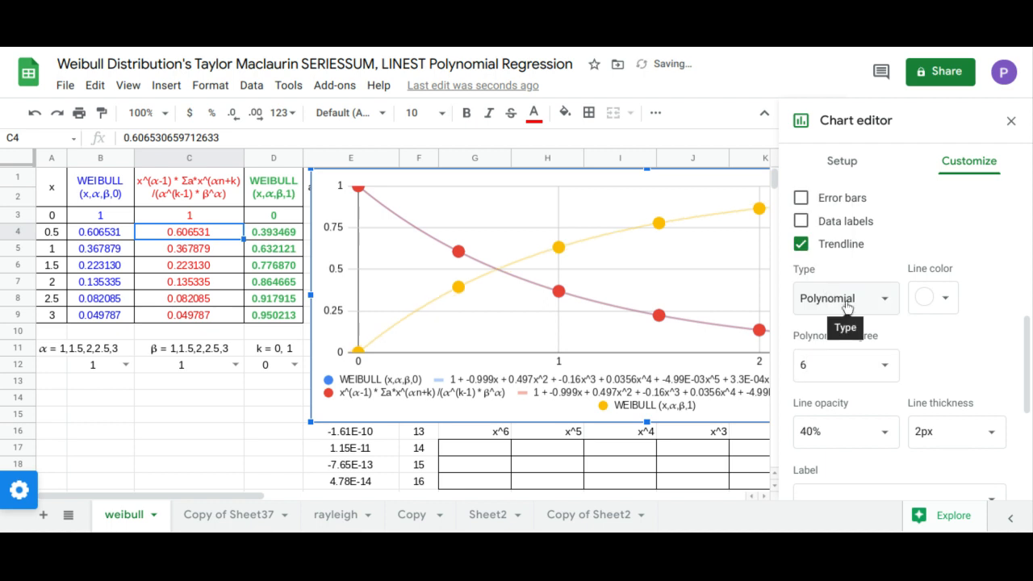
scroll(847, 318, down, 1)
click(987, 428)
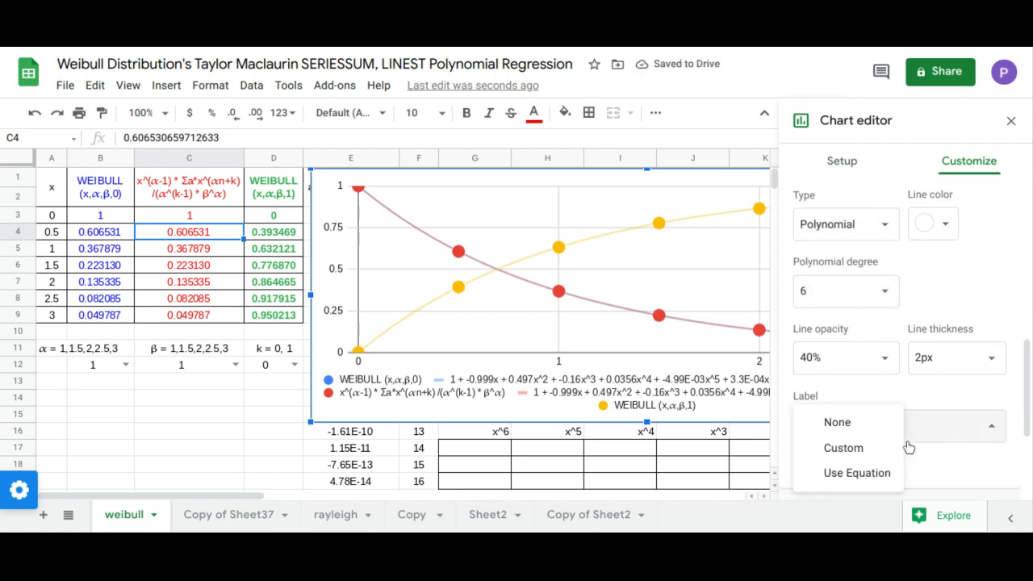
click(870, 471)
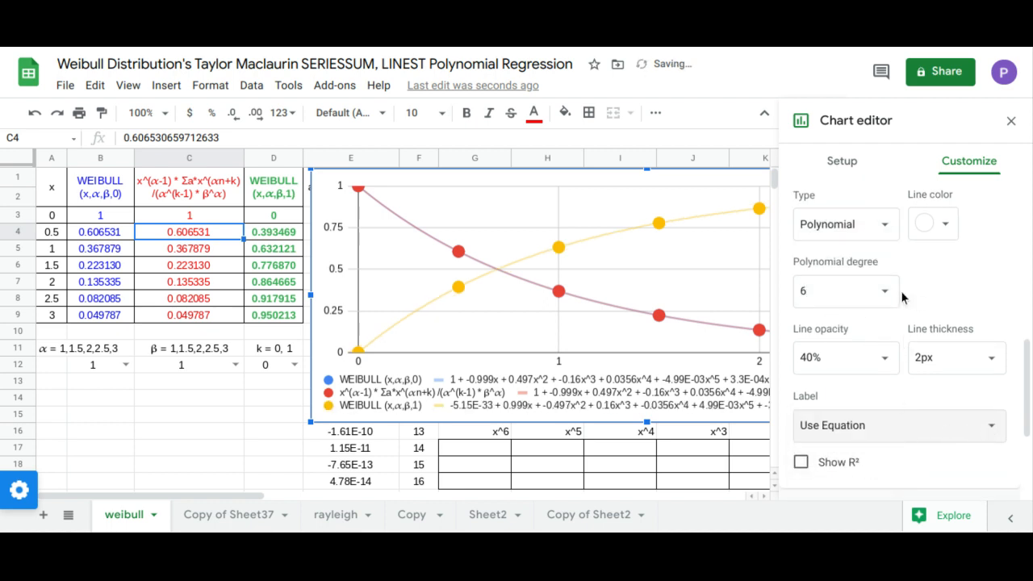
Step: Change the color of the WEIBULL (x,α,β,1) series to the theme green
scroll(896, 297, up, 3)
scroll(881, 299, up, 2)
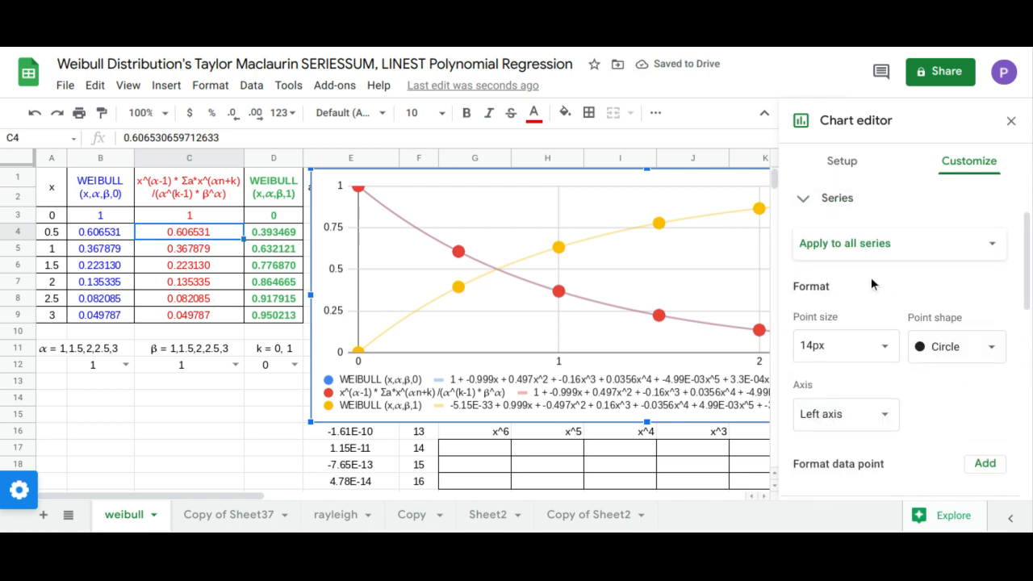
click(879, 258)
click(864, 322)
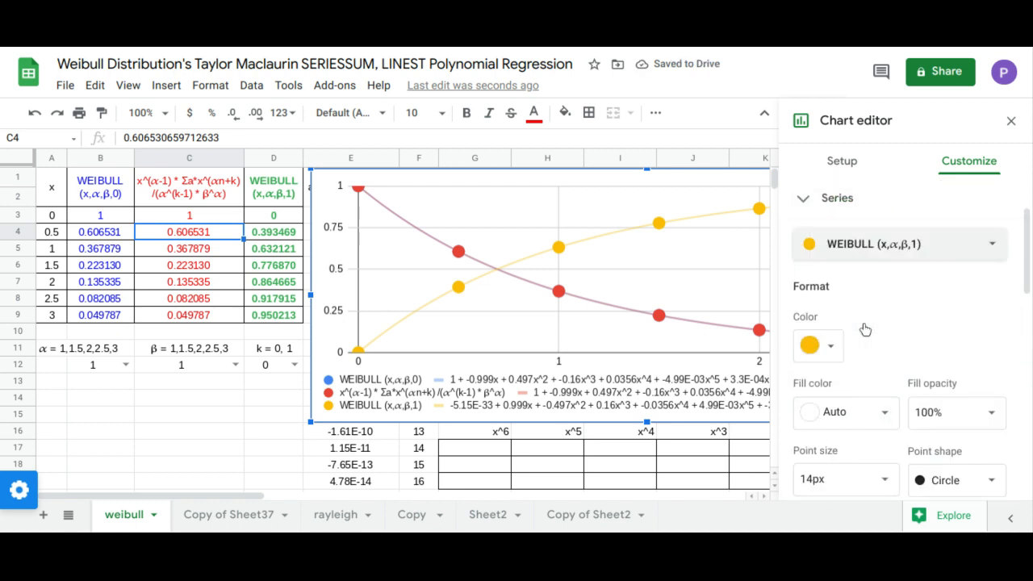
scroll(866, 323, down, 3)
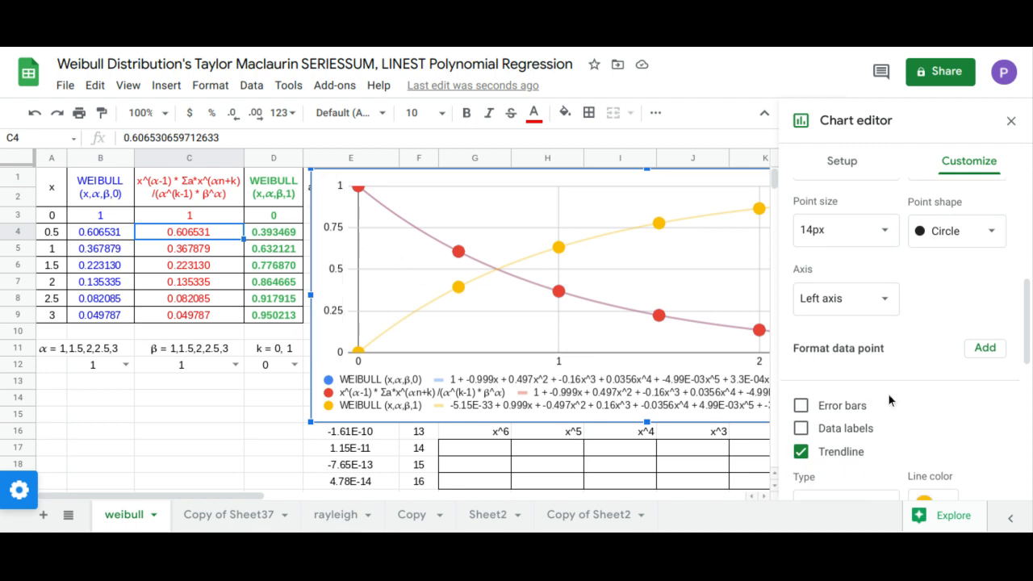
scroll(900, 400, down, 1)
scroll(909, 404, up, 4)
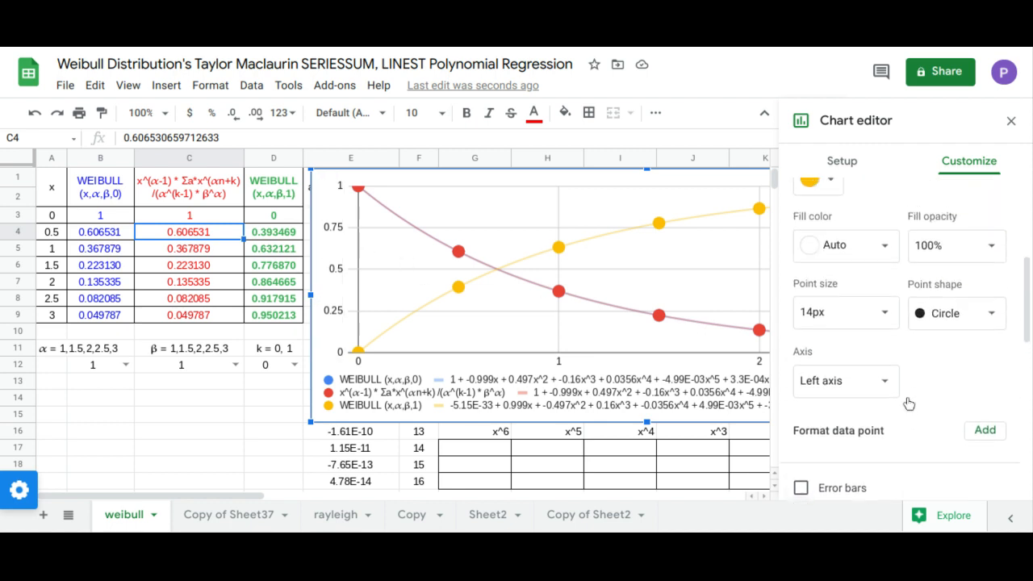
click(833, 360)
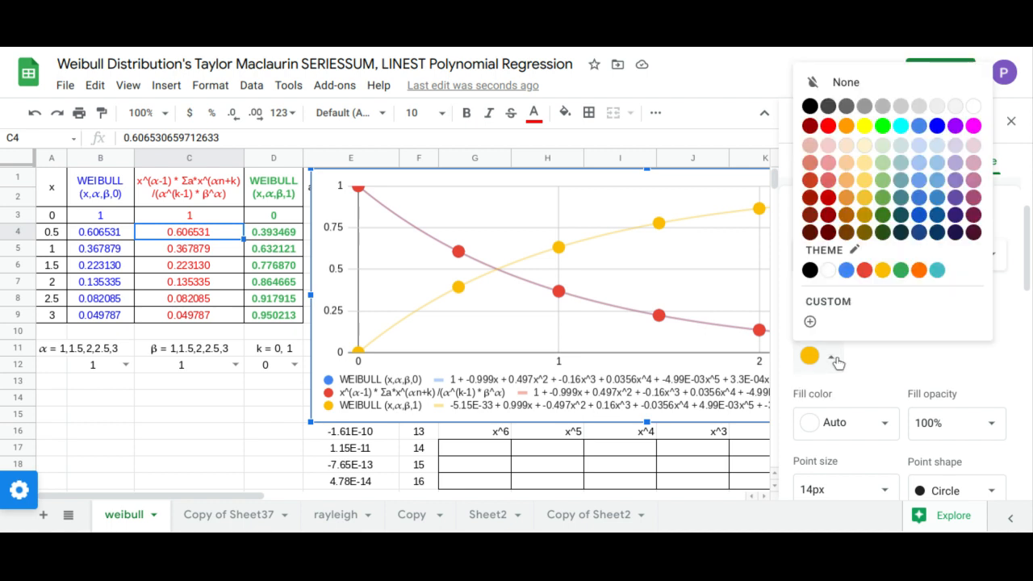
click(902, 270)
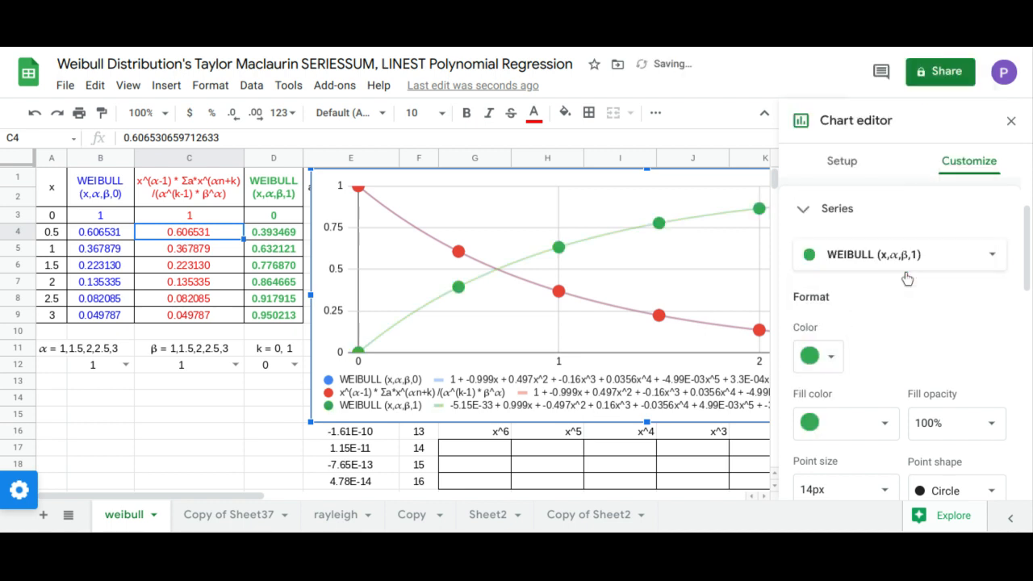
Step: Set the point size of the x^(α-1) * Σa*x^(αn+k) /(α^(k-1) * β^α) series to None
scroll(880, 319, up, 1)
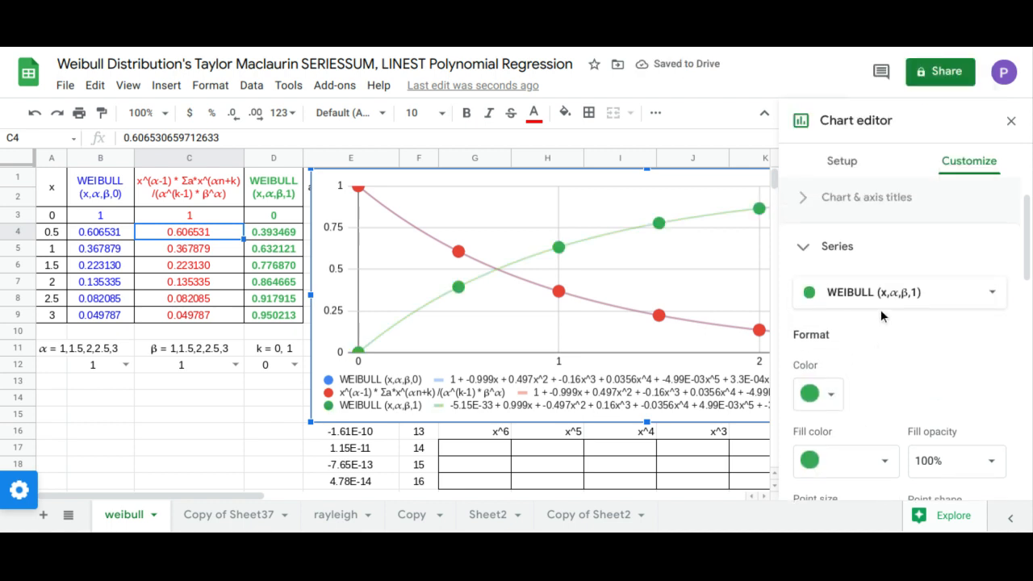
click(902, 303)
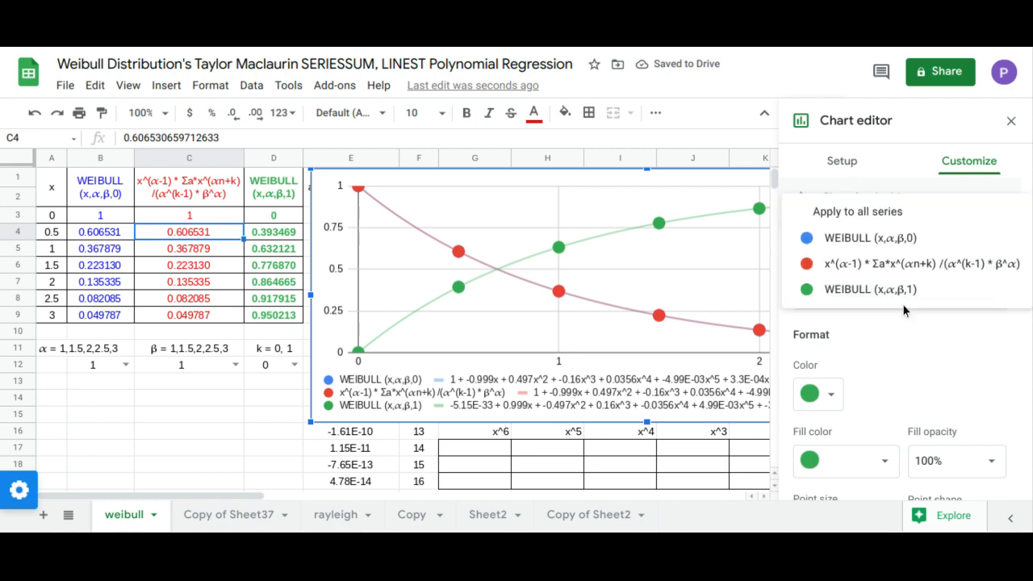
click(905, 266)
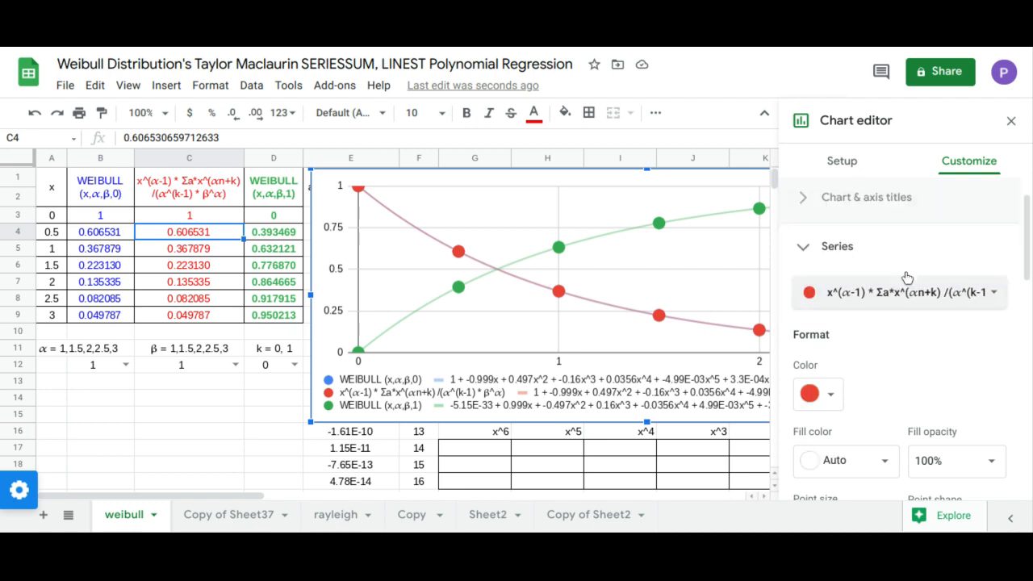
scroll(929, 353, down, 3)
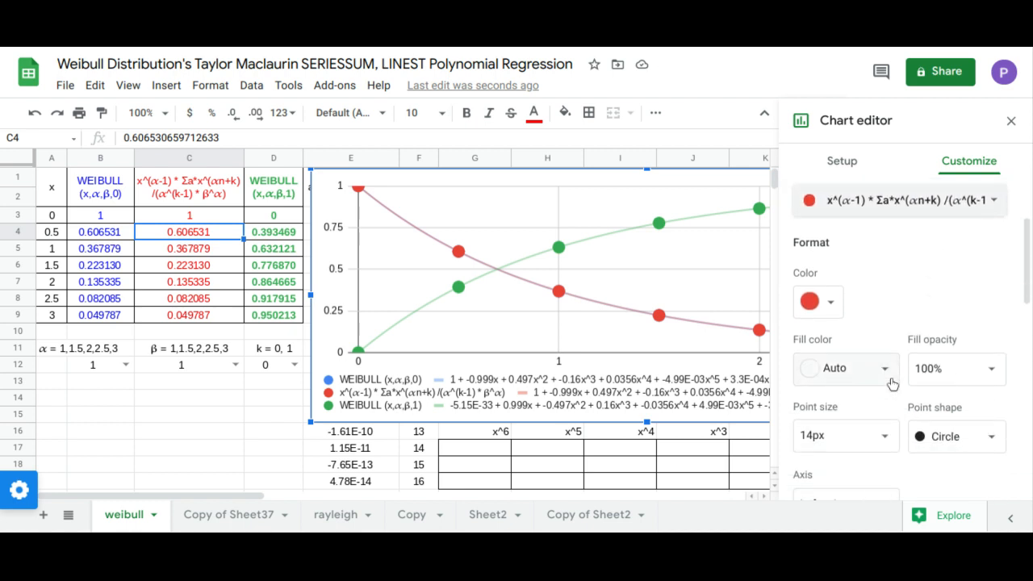
click(886, 411)
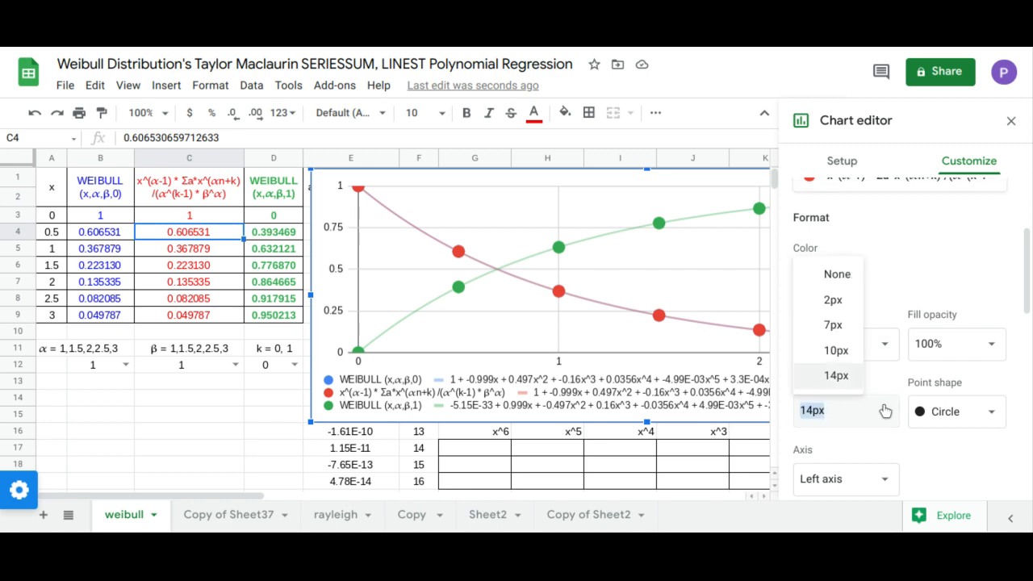
click(849, 287)
scroll(934, 339, down, 1)
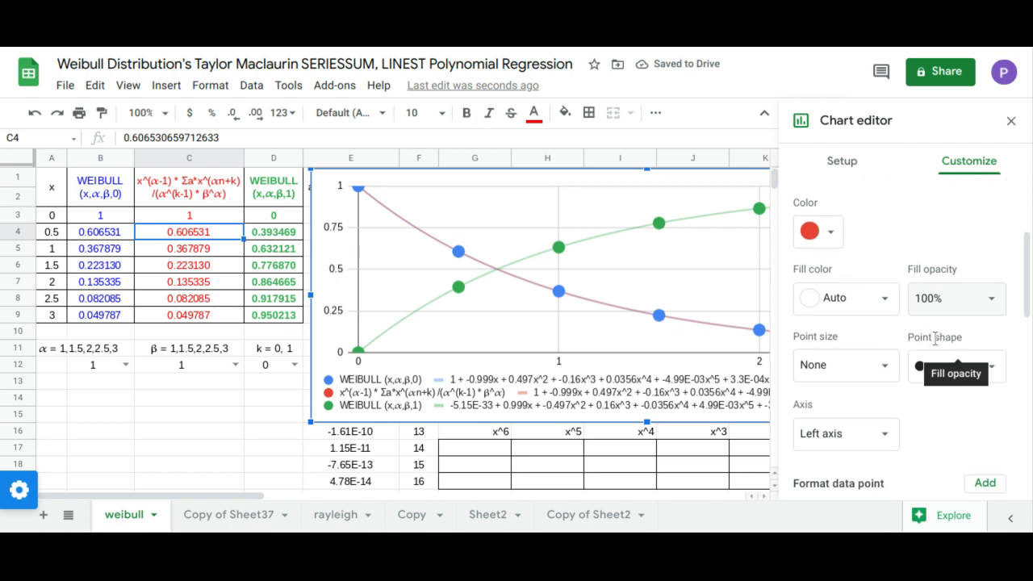
scroll(935, 339, down, 6)
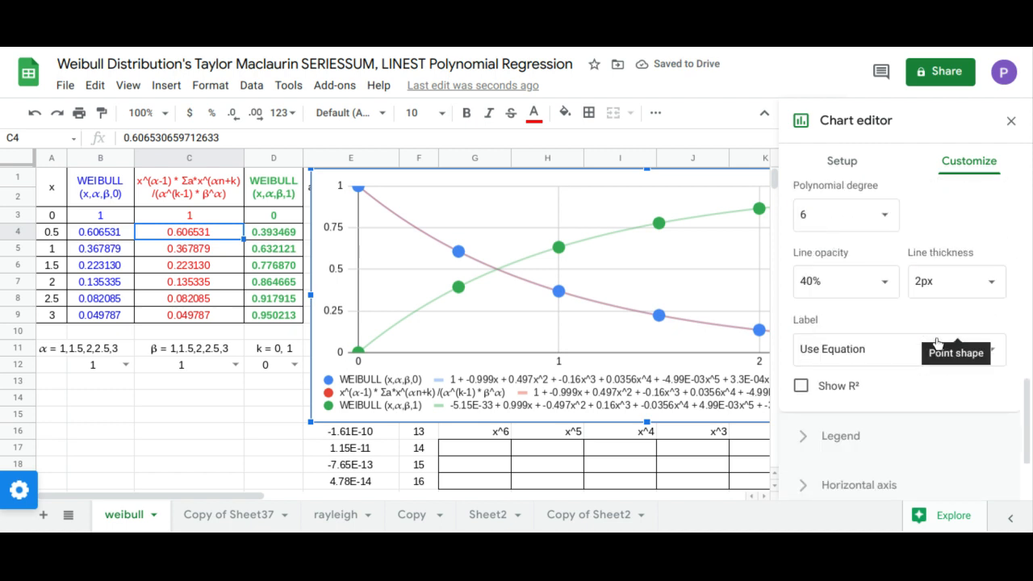
Step: Set the trendline thickness of the x^(α-1) * Σa*x^(αn+k) /(α^(k-1) * β^α) series to 8px and close the chart editor
click(992, 283)
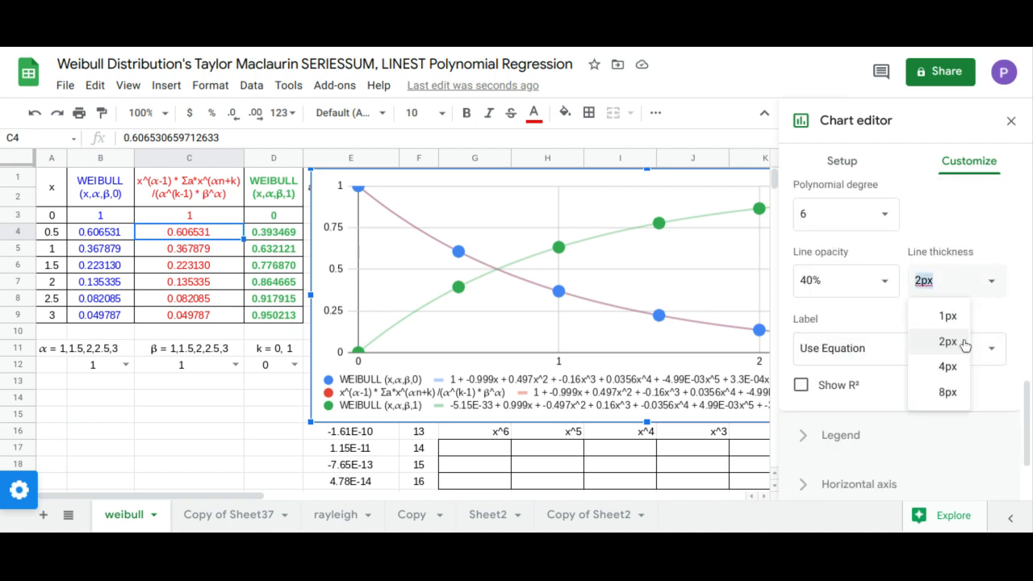
click(947, 393)
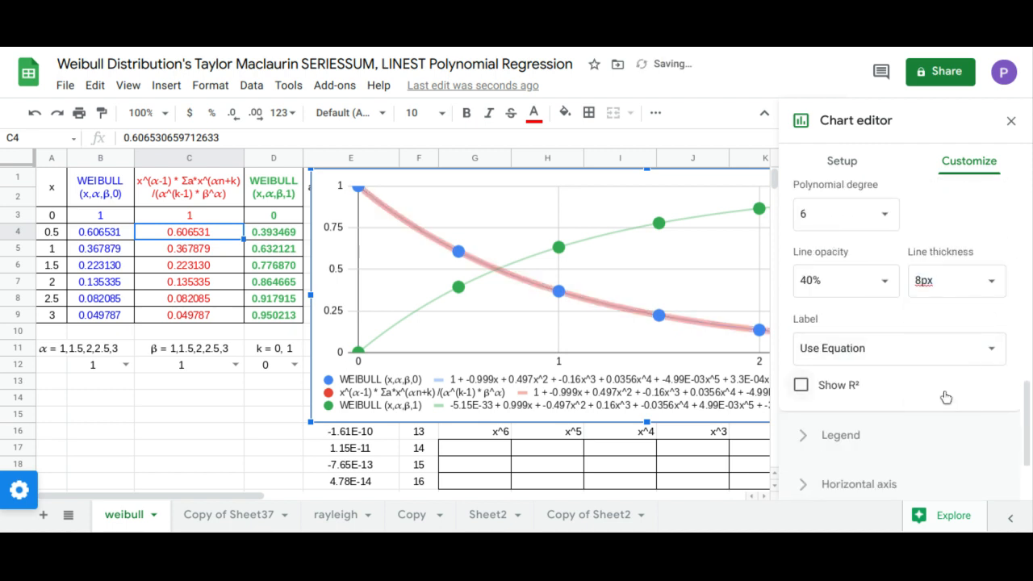
click(1010, 122)
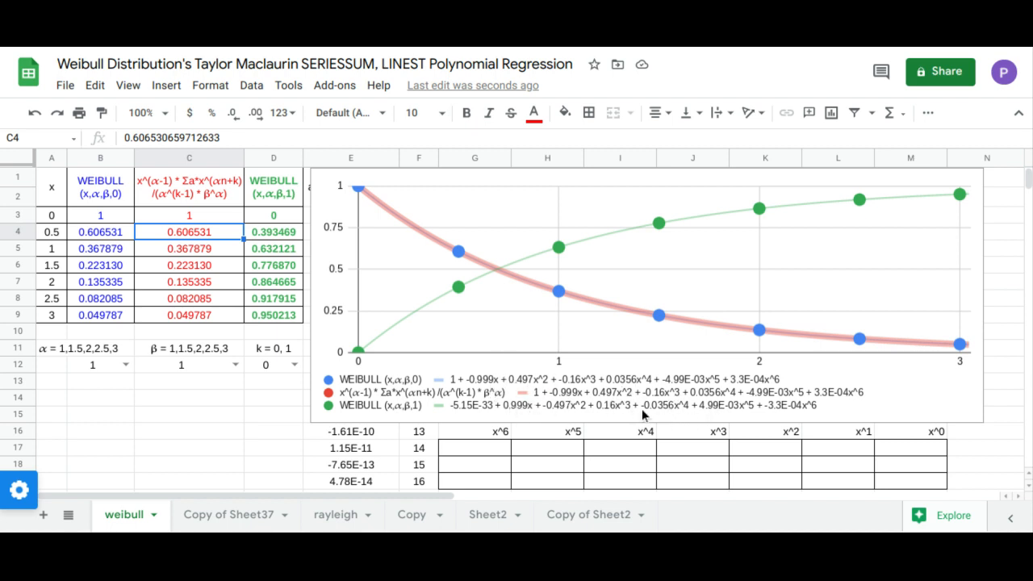
Step: Move the chart clear of columns G to M and enter a TRANSPOSE of F3:F9 in G1
click(335, 300)
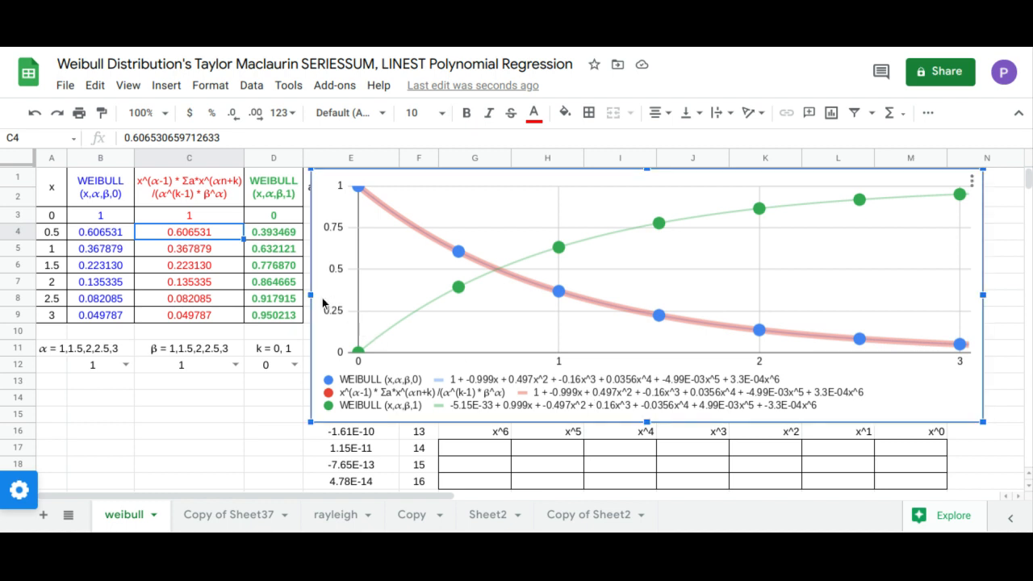
drag(323, 304, 977, 302)
click(475, 177)
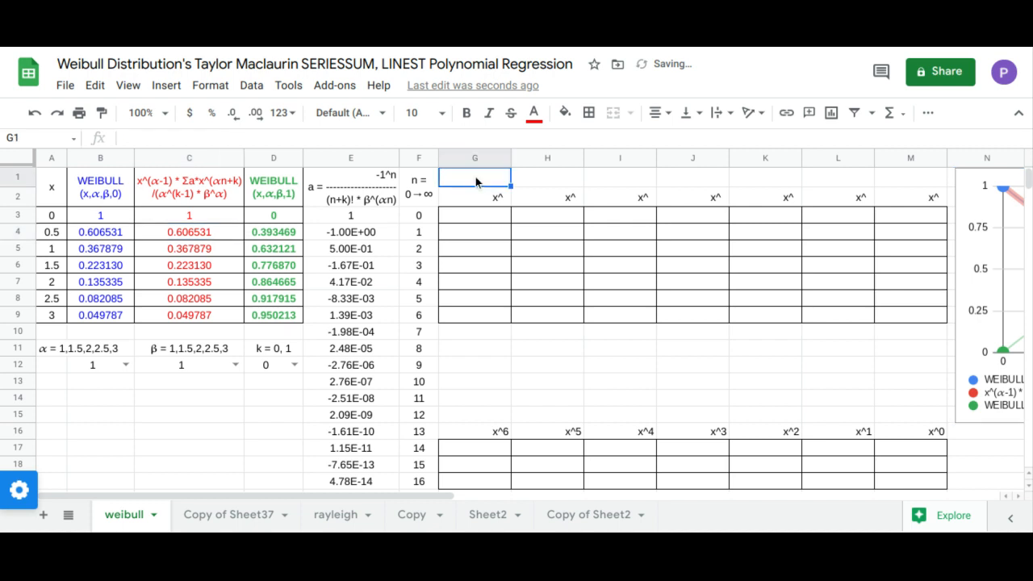
text(=tra)
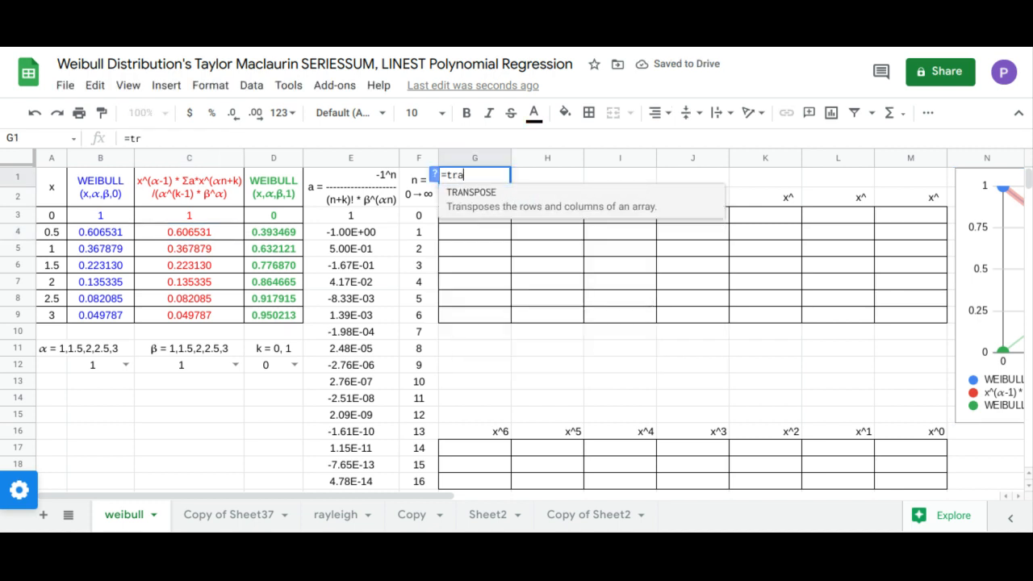
key(Tab)
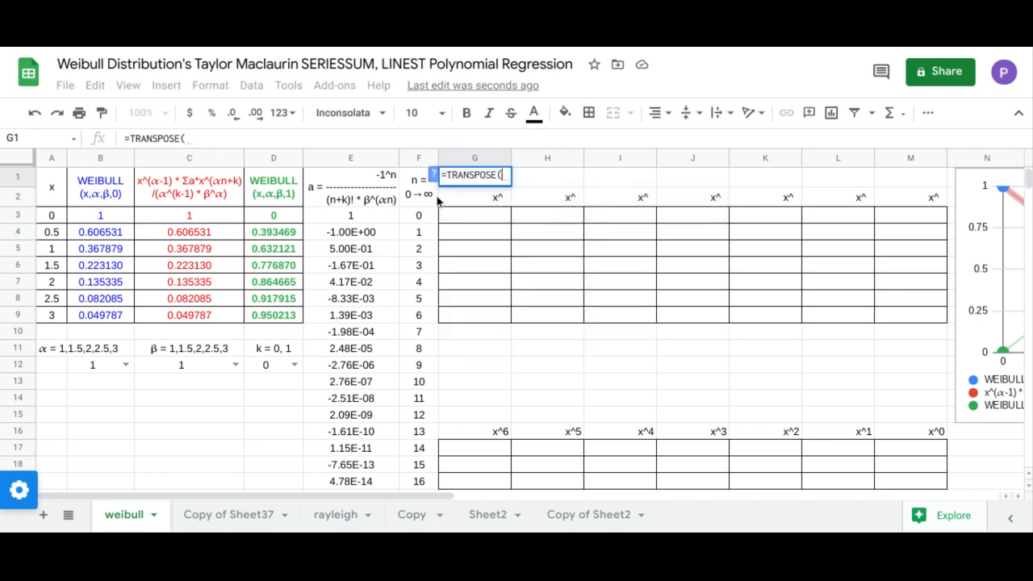
drag(428, 215, 429, 321)
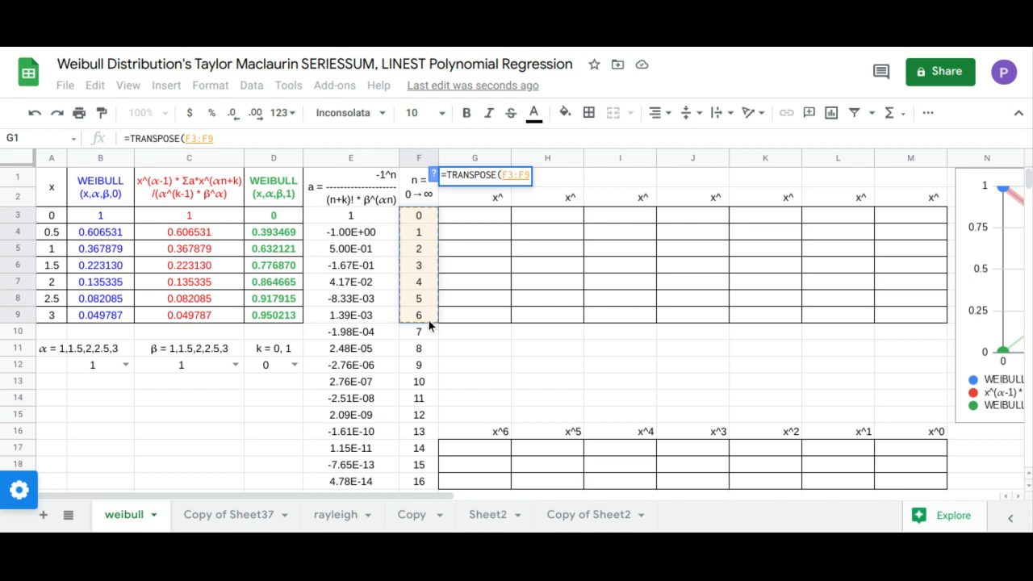
key(Return)
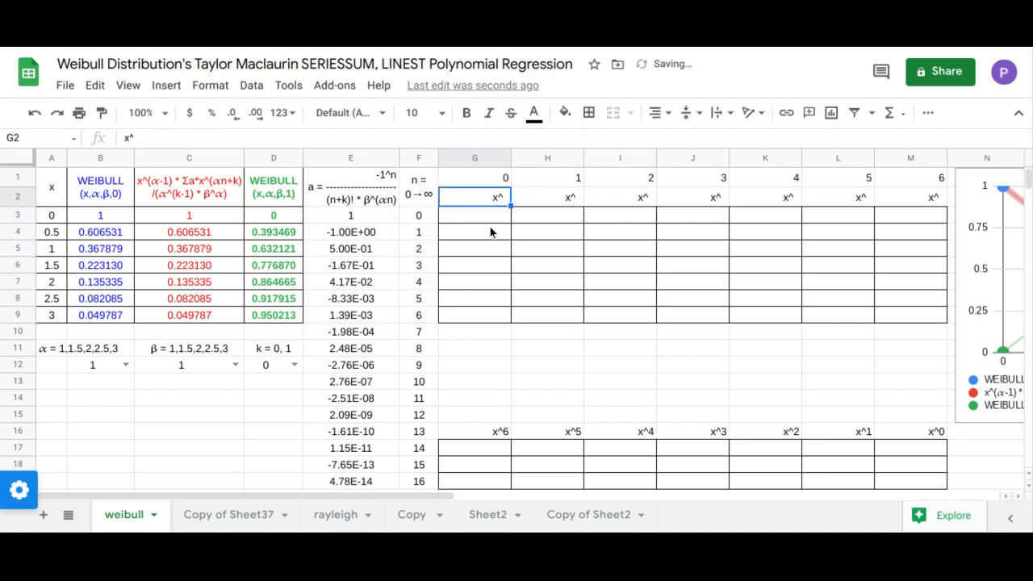
Step: Fill the powers-of-x table from G3 with the formula =ARRAYFORMULA(ARRAYFORMULA(A3:A9)^G1:M1)
click(492, 219)
text(=arr)
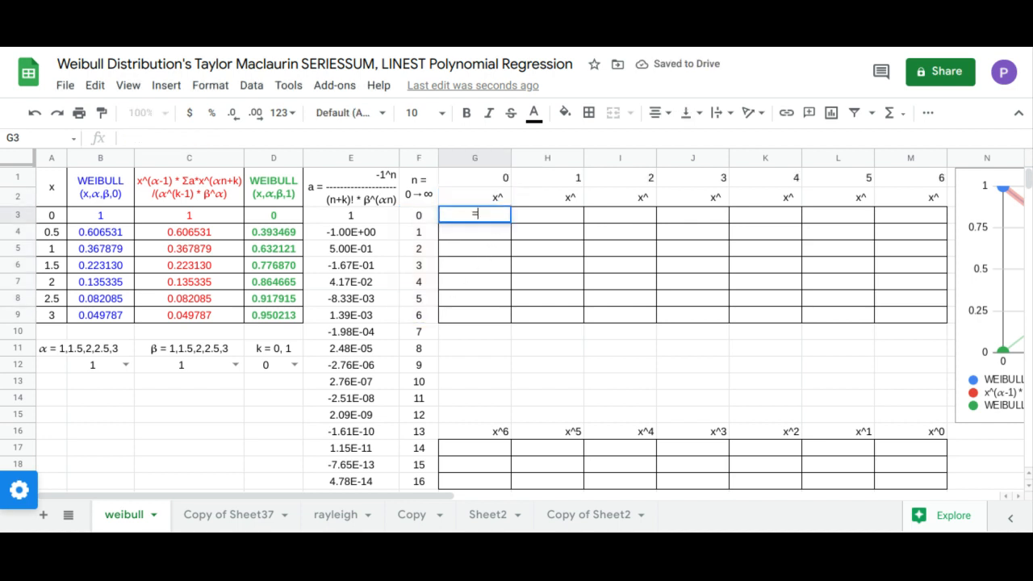
key(Tab)
text(arr)
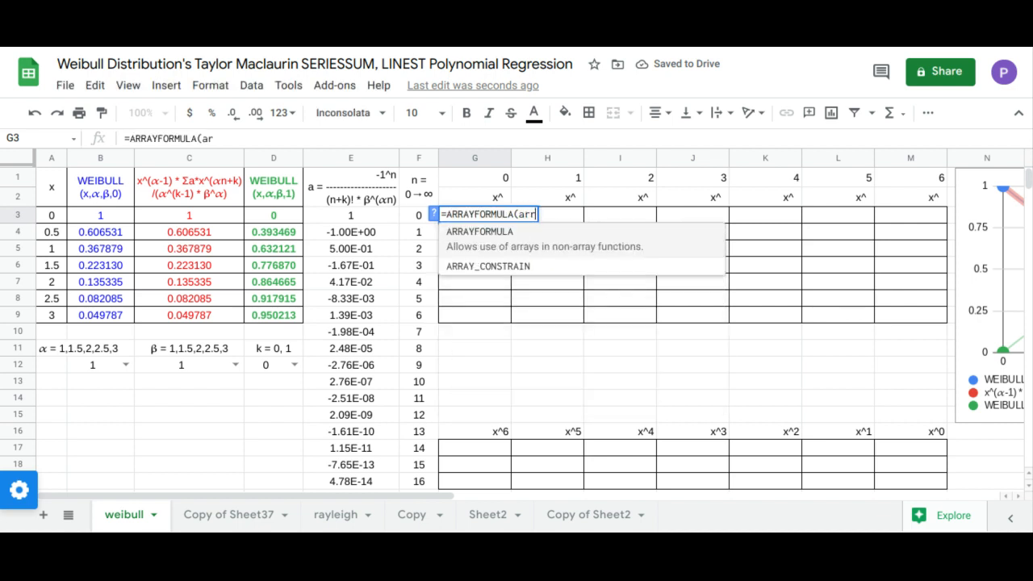
key(Tab)
drag(62, 216, 59, 319)
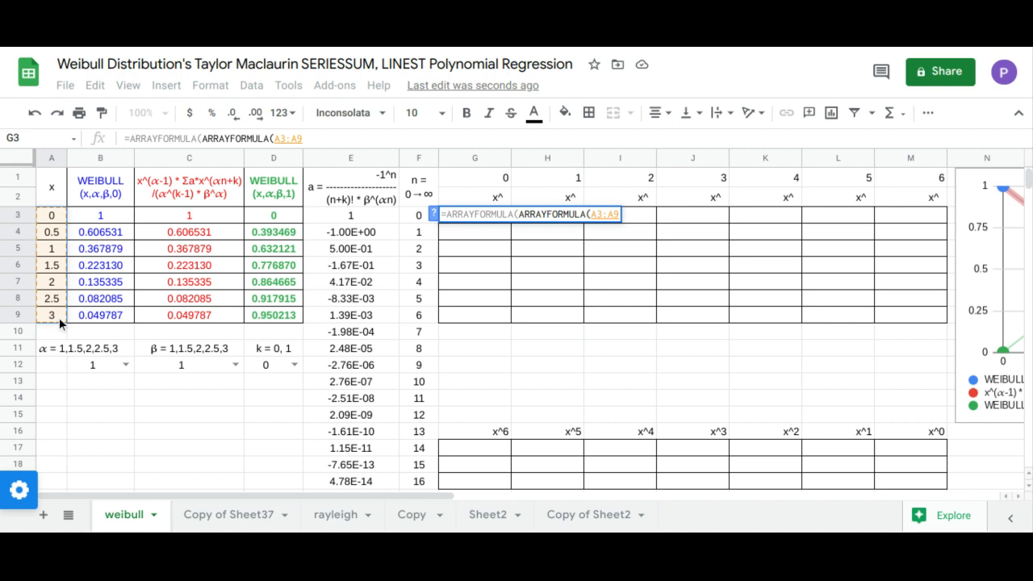
text())
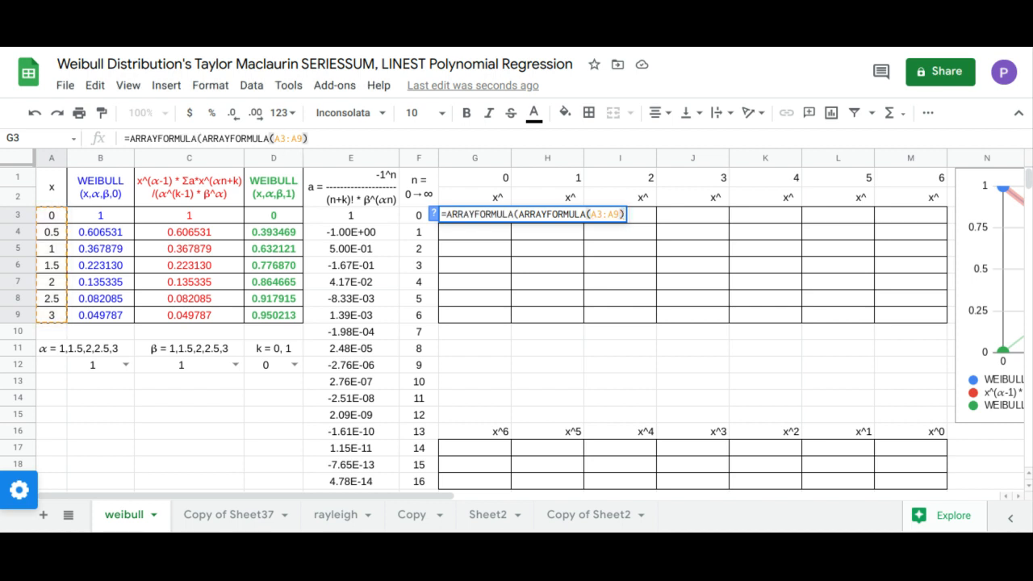
text(^)
drag(467, 173, 896, 181)
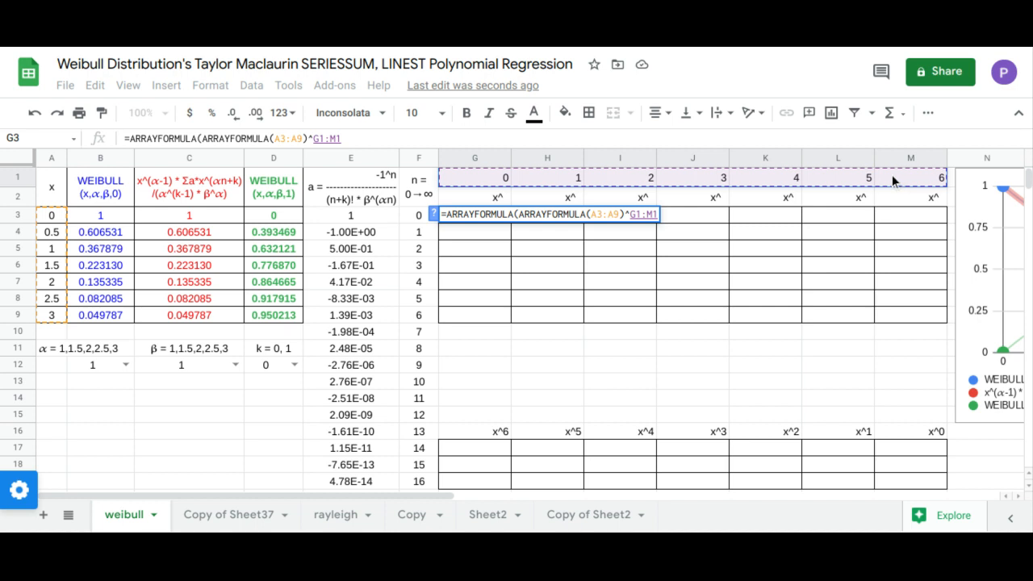
key(Return)
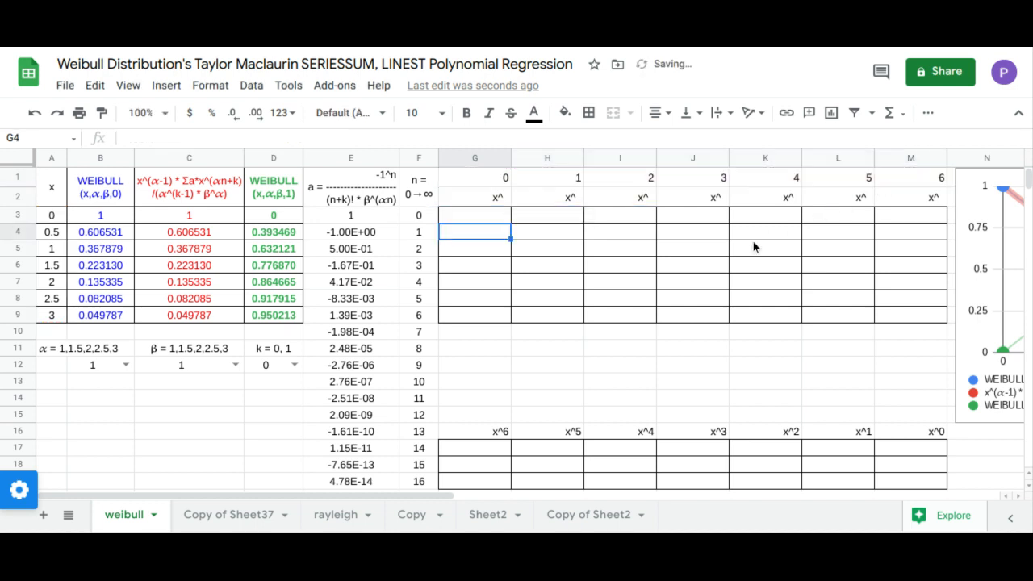
Step: Enter a LINEST formula in G17 that regresses B3:B9 on the powers of x in H3:M9
click(478, 449)
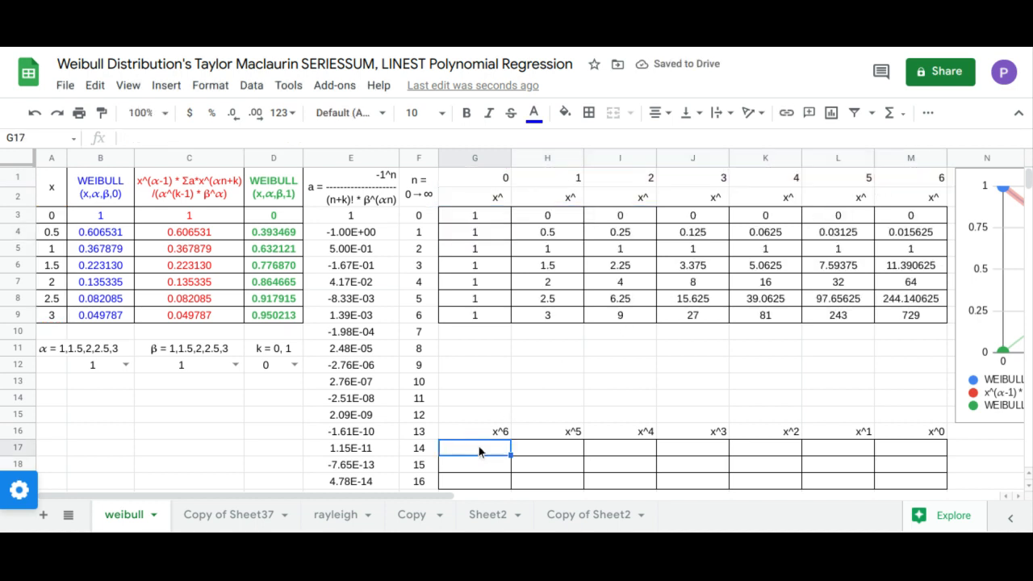
text(=lin)
key(Tab)
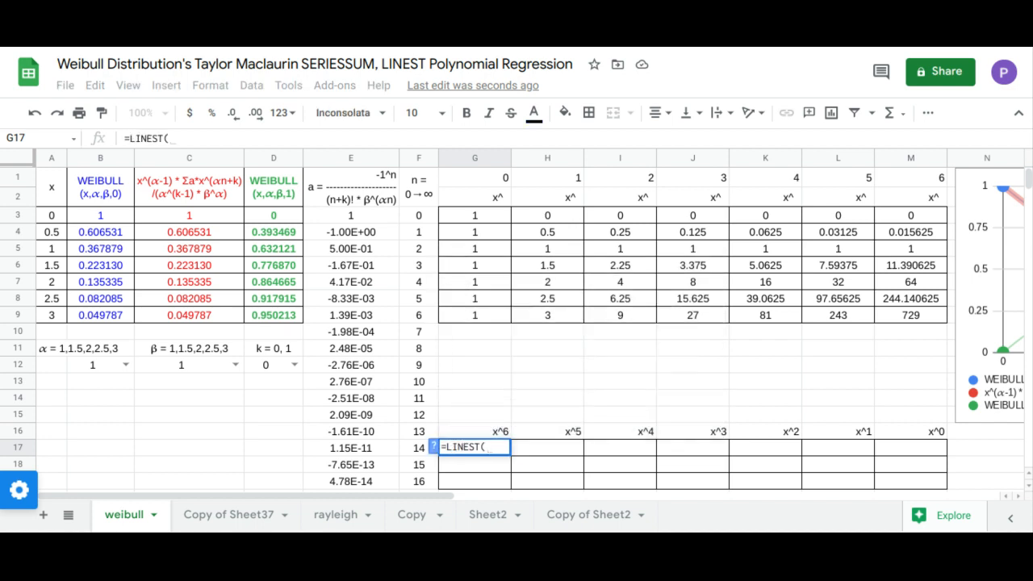
drag(123, 220, 125, 317)
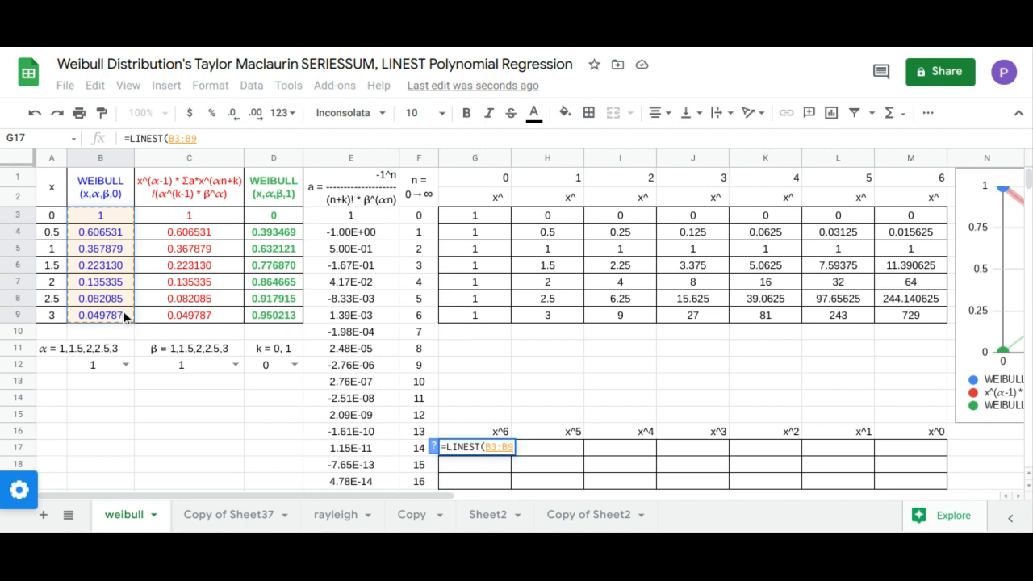
text(,)
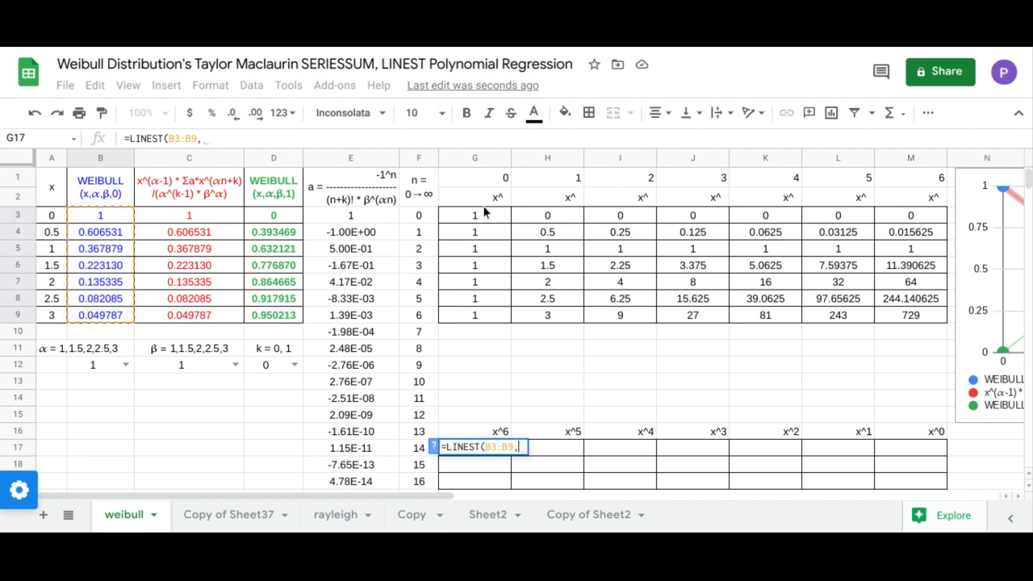
drag(551, 217, 902, 317)
key(Return)
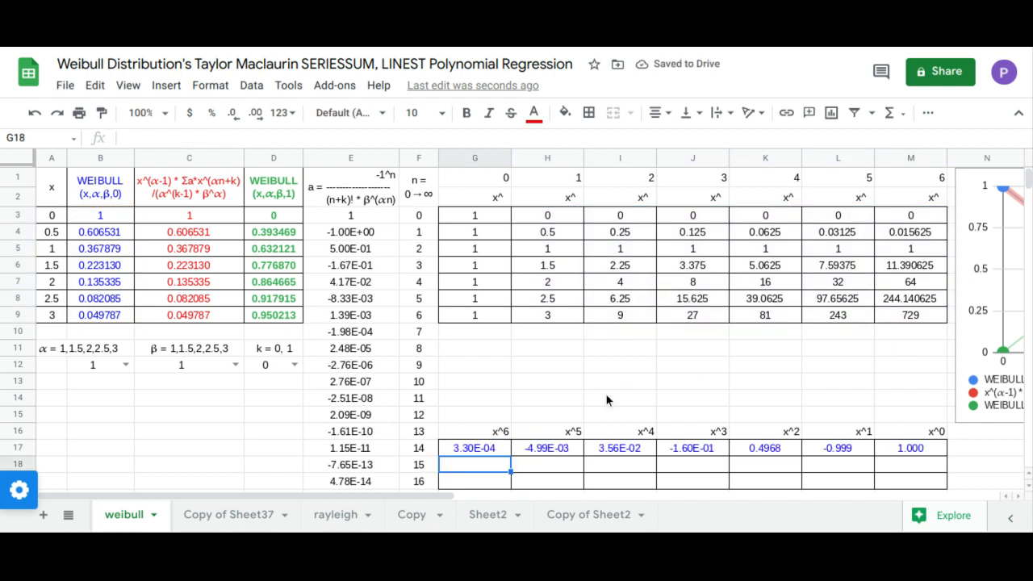
Step: Enter a LINEST formula in G18 that regresses C3:C9 on the powers of x in H3:M9
text(=)
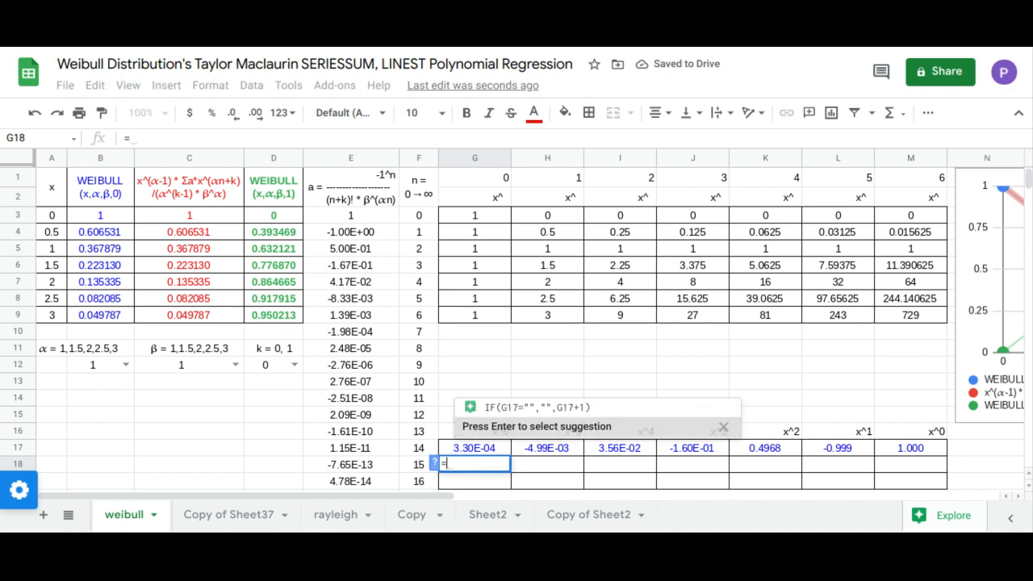
text(li)
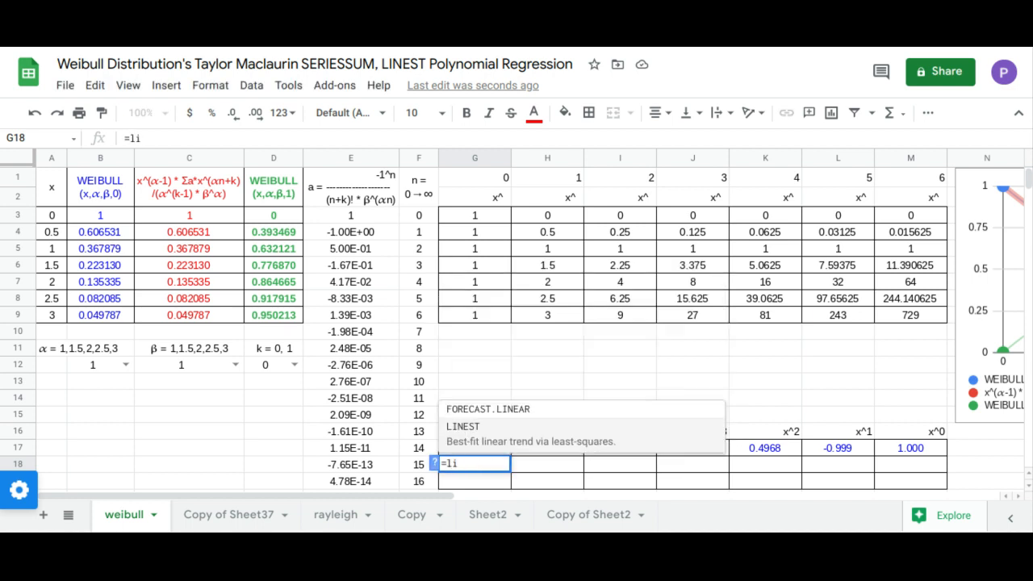
key(Tab)
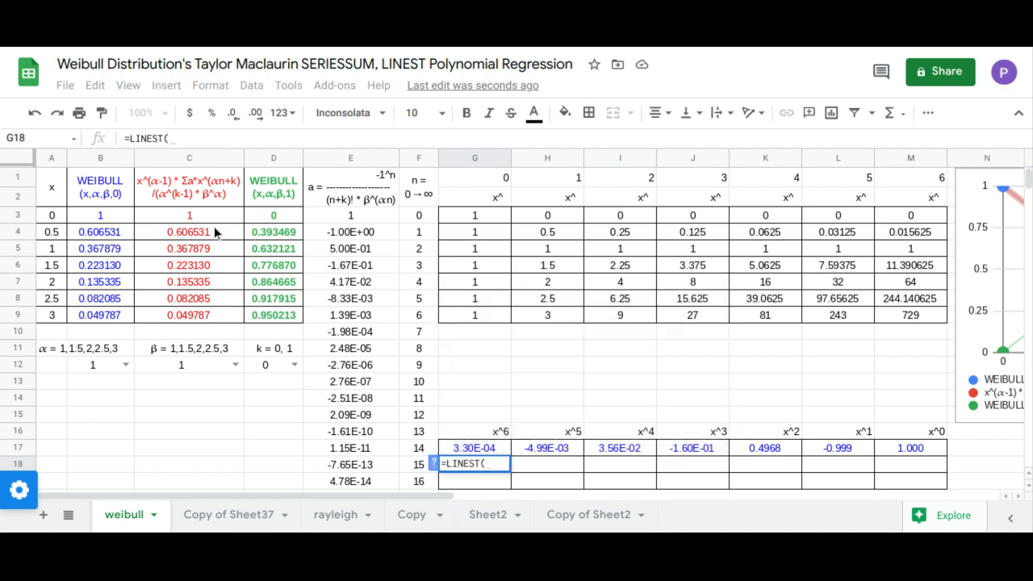
drag(215, 217, 218, 312)
text(,)
drag(565, 217, 902, 316)
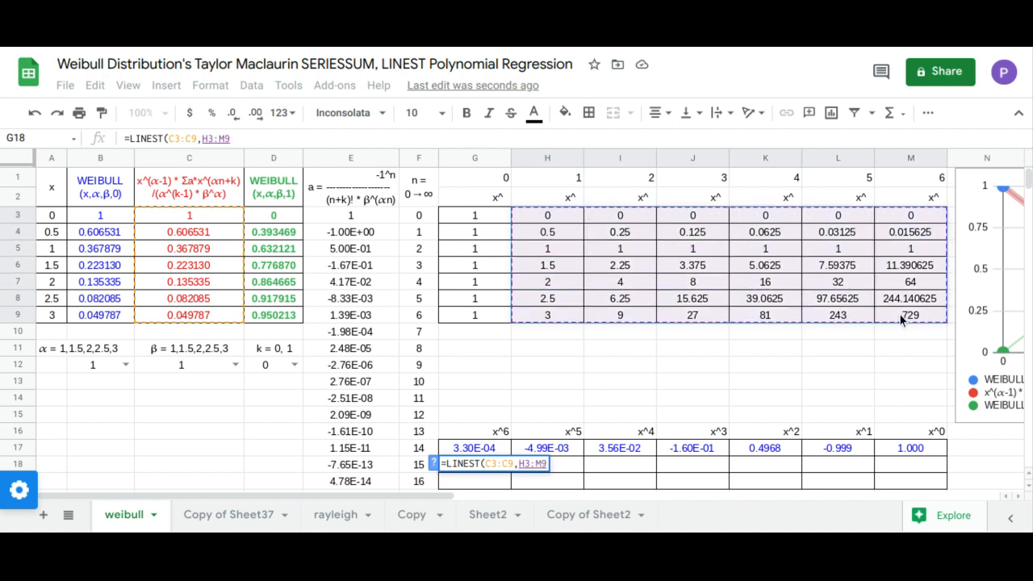
key(Return)
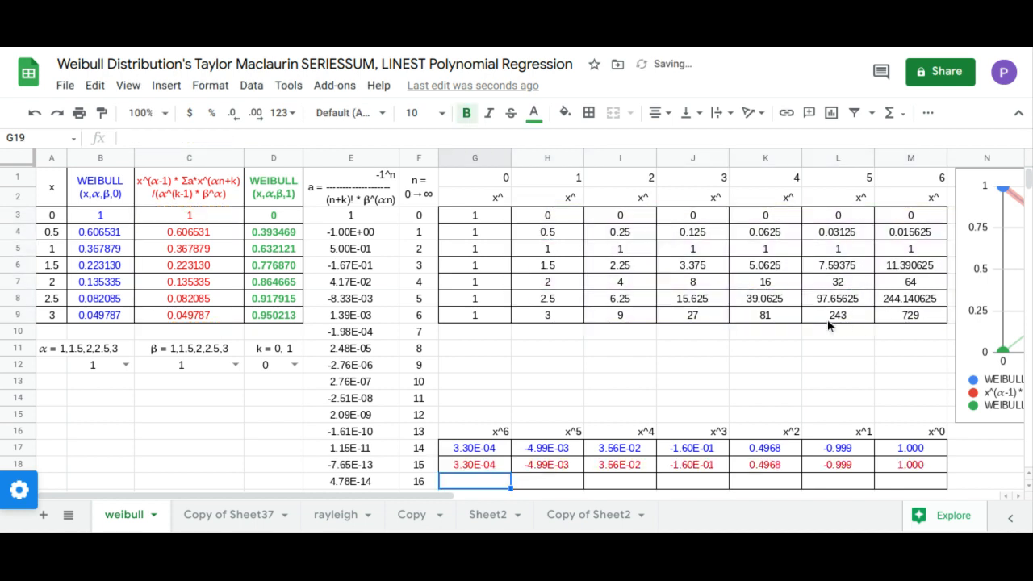
Step: Enter a LINEST formula in G19 that regresses D3:D9 on the powers of x in H3:M9
text(=)
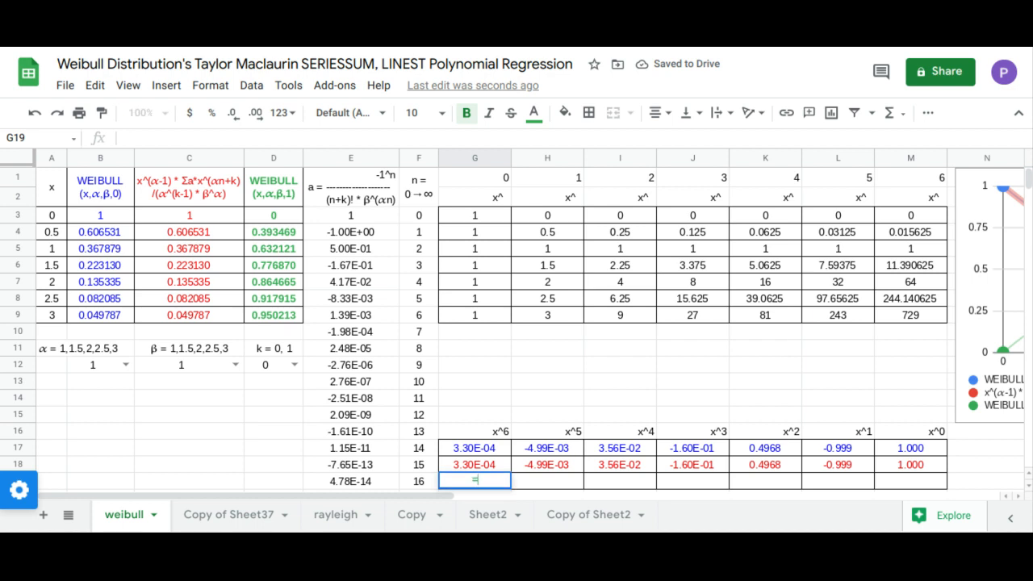
text(LINEST()
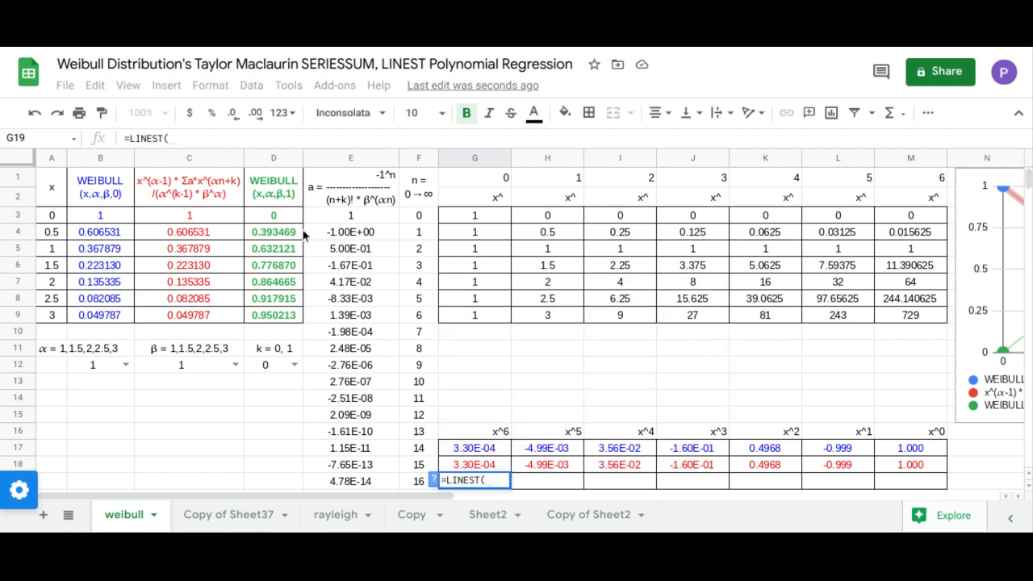
drag(295, 222, 293, 315)
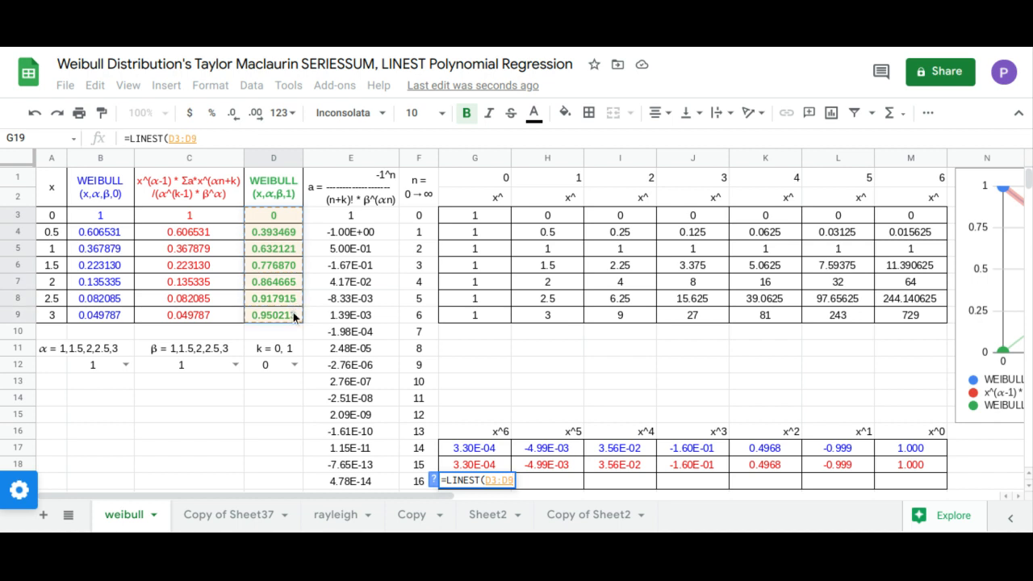
text(,)
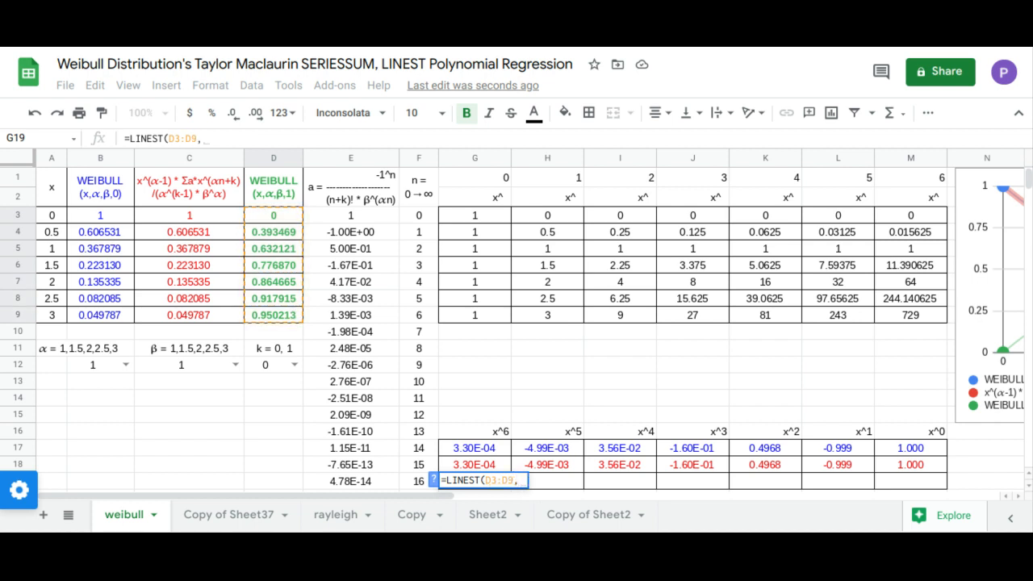
drag(571, 217, 897, 314)
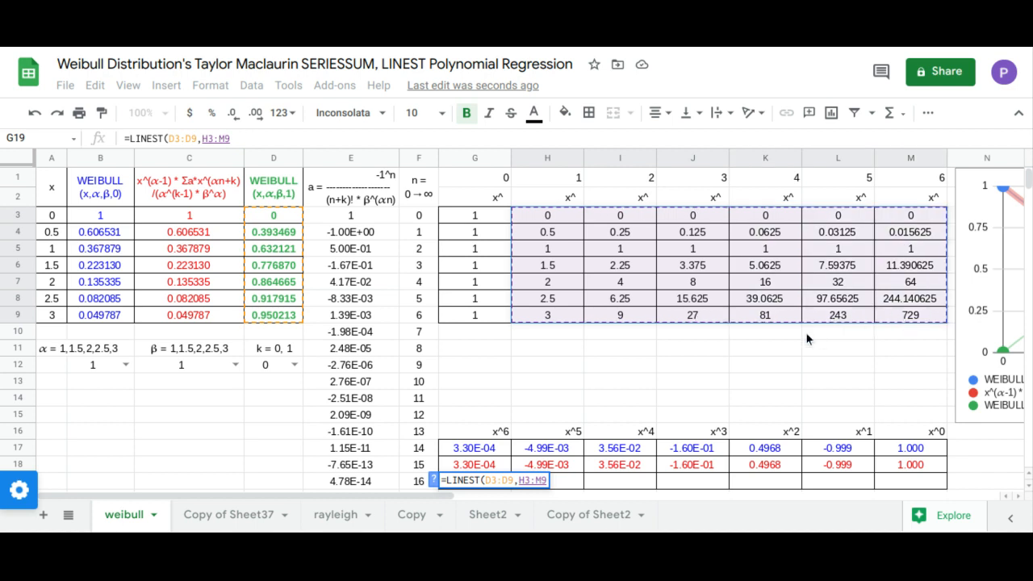
key(Return)
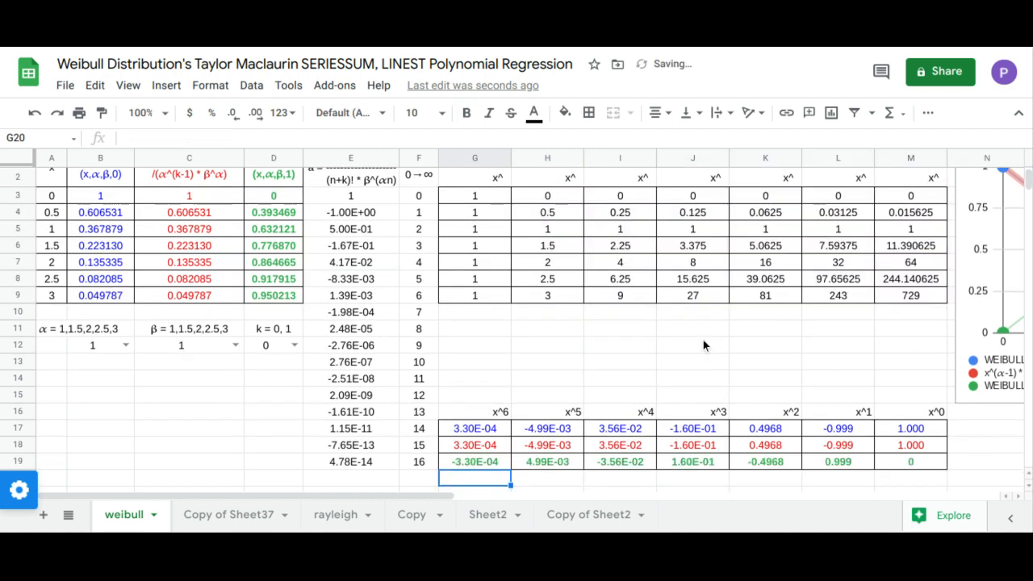
Step: Move the chart back beside column D, directly above the coefficient table, and widen it into column N
scroll(703, 341, up, 1)
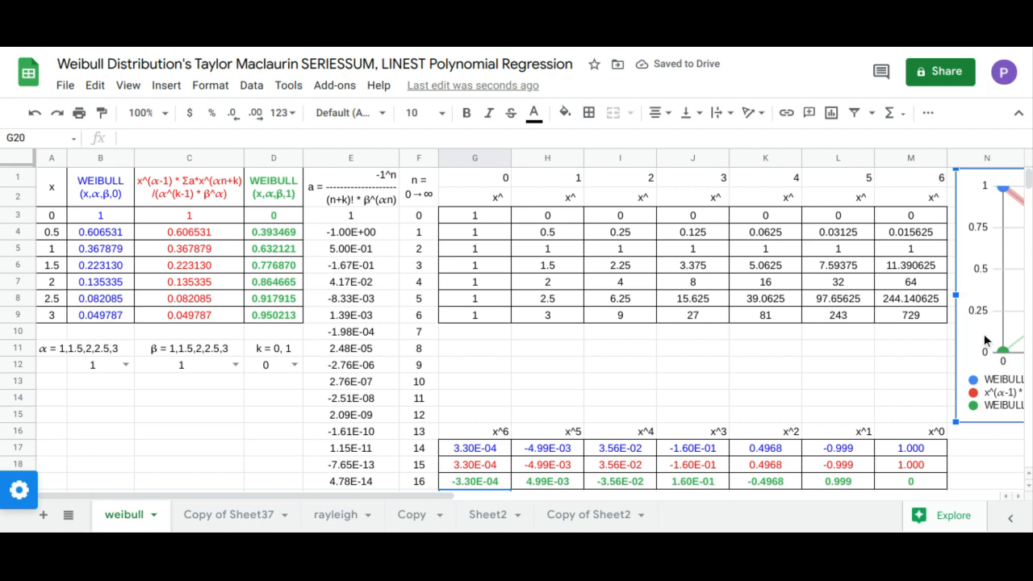
drag(984, 334, 895, 324)
drag(451, 323, 275, 325)
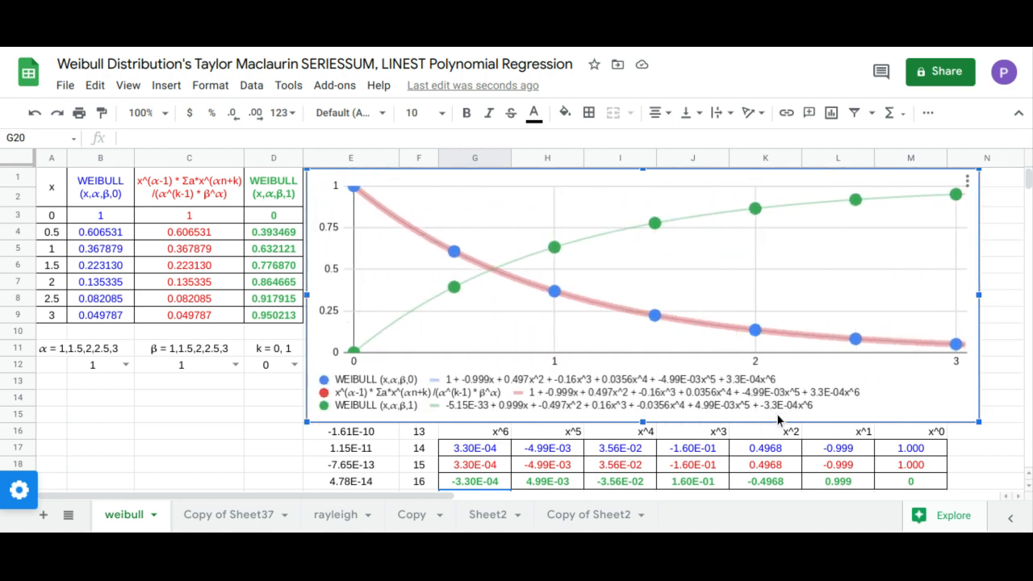
drag(979, 295, 1001, 299)
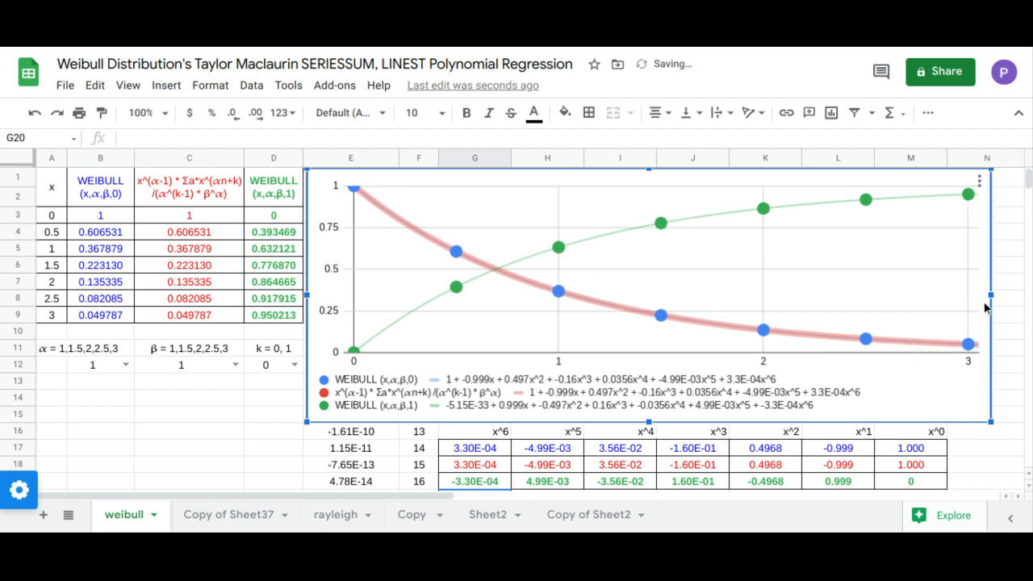
Step: Highlight the x^0 coefficients in M17:M19 for comparison with the trendline equations, and set k in D12 to 1
drag(917, 454, 910, 481)
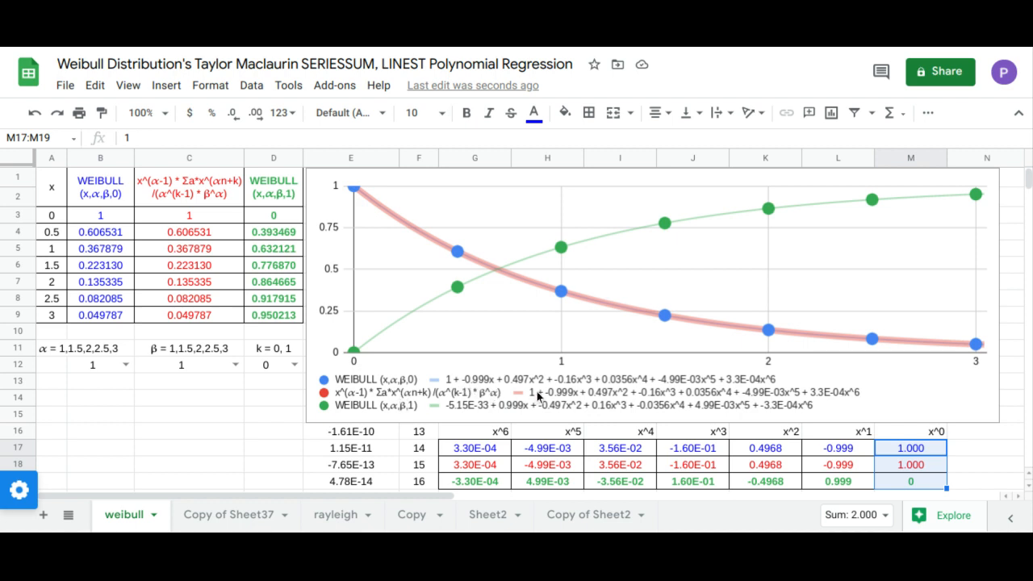
click(294, 366)
click(275, 405)
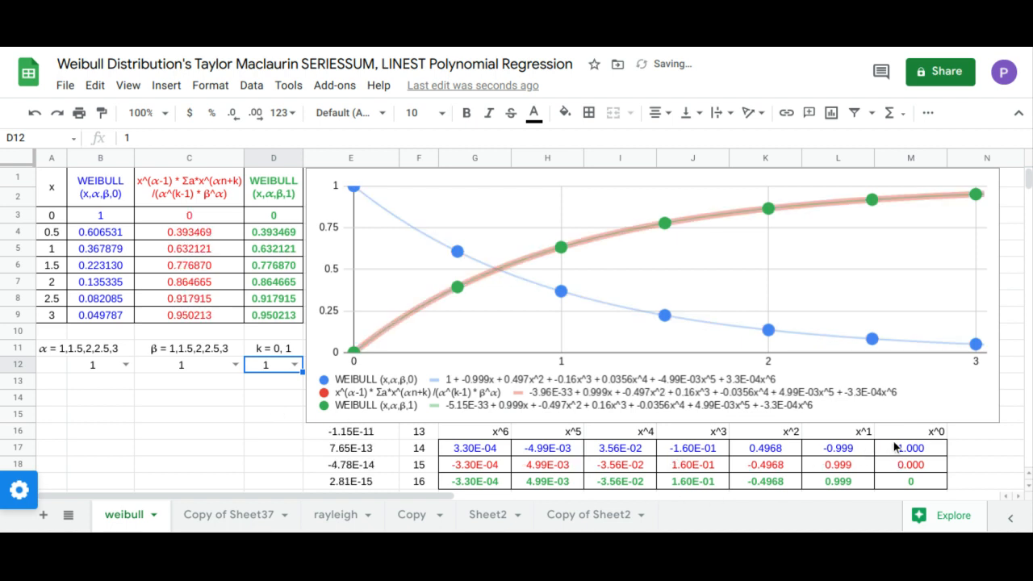
Step: Compare the LINEST coefficients from x^0 in M17:M19 through x^6 in G17:G19, column by column, with the chart's trendline equations
drag(896, 444, 900, 479)
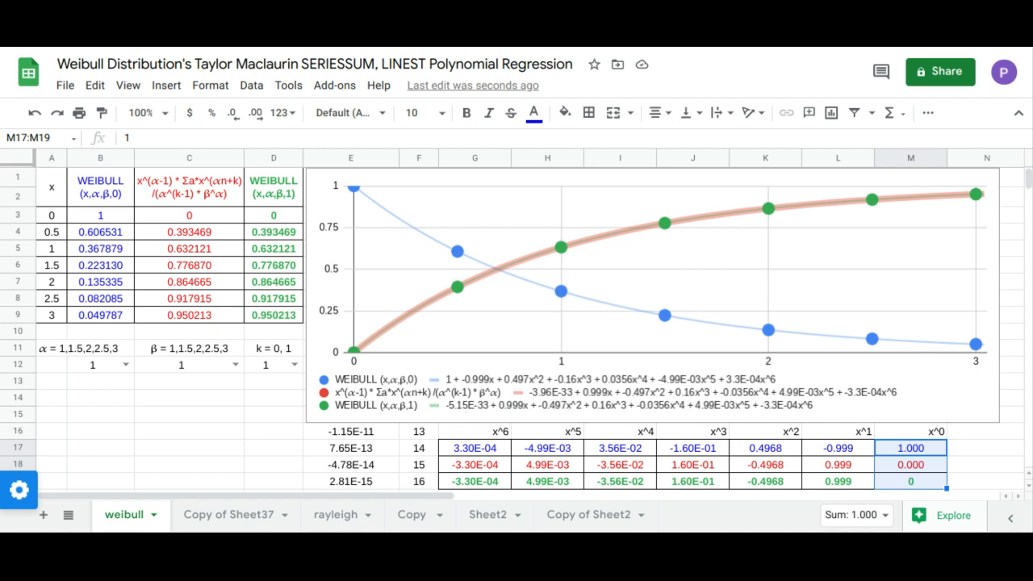
drag(850, 451, 852, 479)
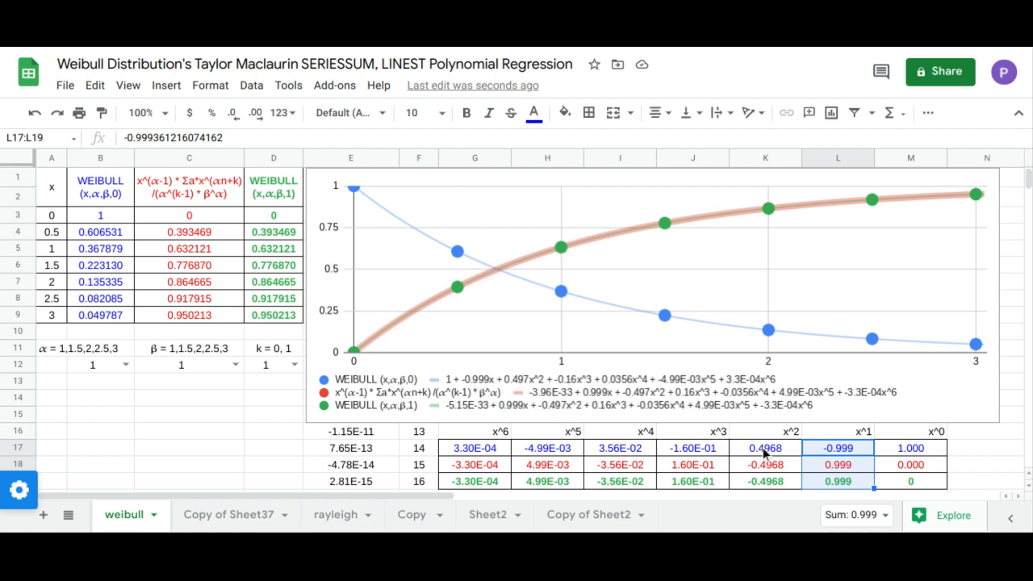
drag(765, 451, 766, 481)
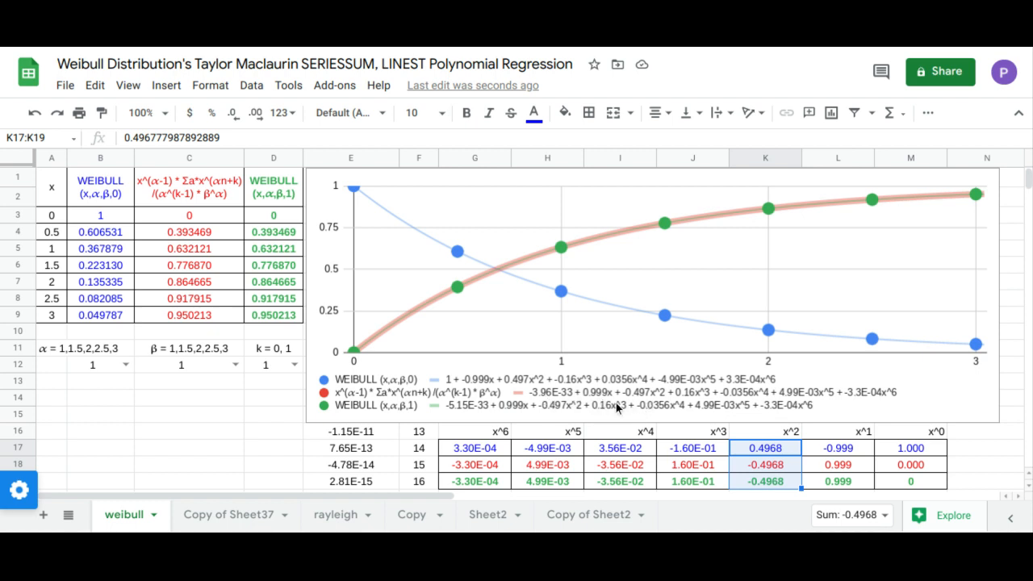
drag(690, 450, 695, 482)
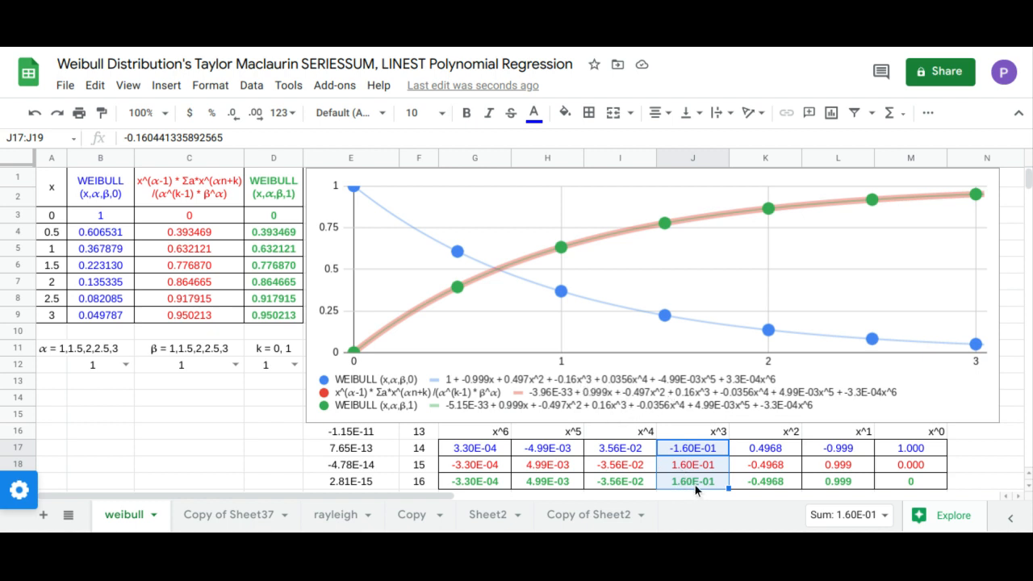
drag(634, 457, 632, 482)
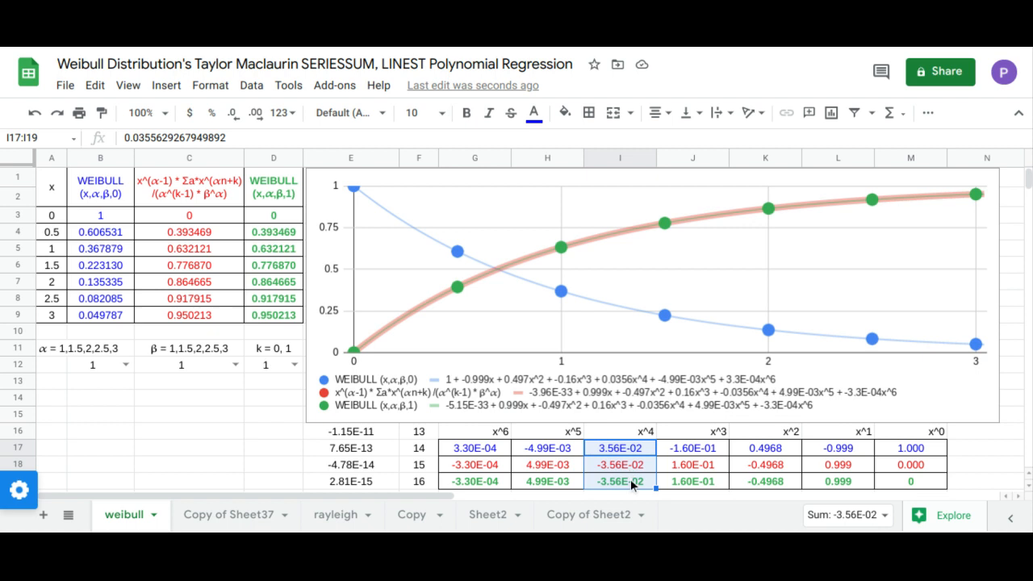
drag(550, 453, 557, 482)
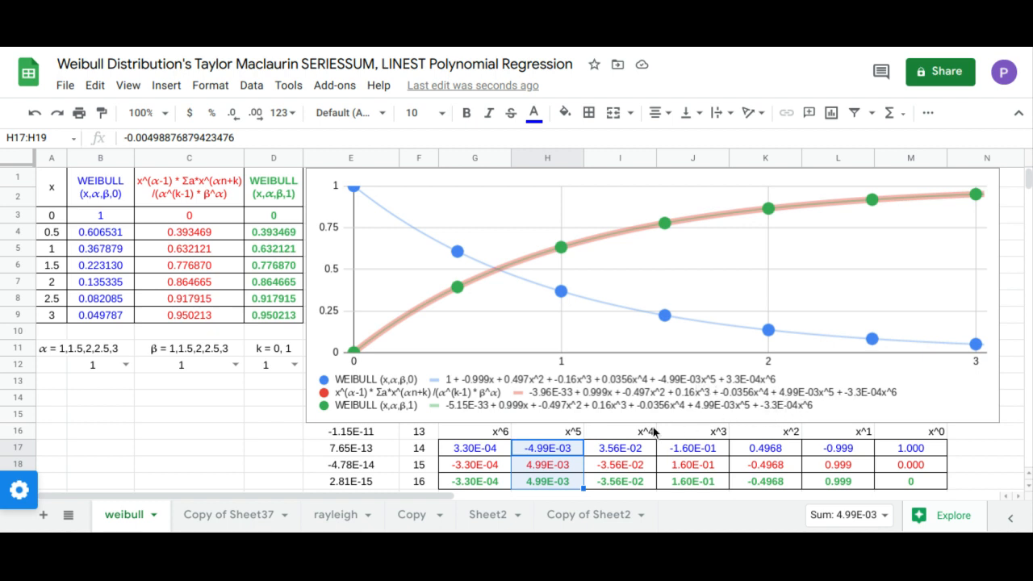
drag(490, 456, 492, 483)
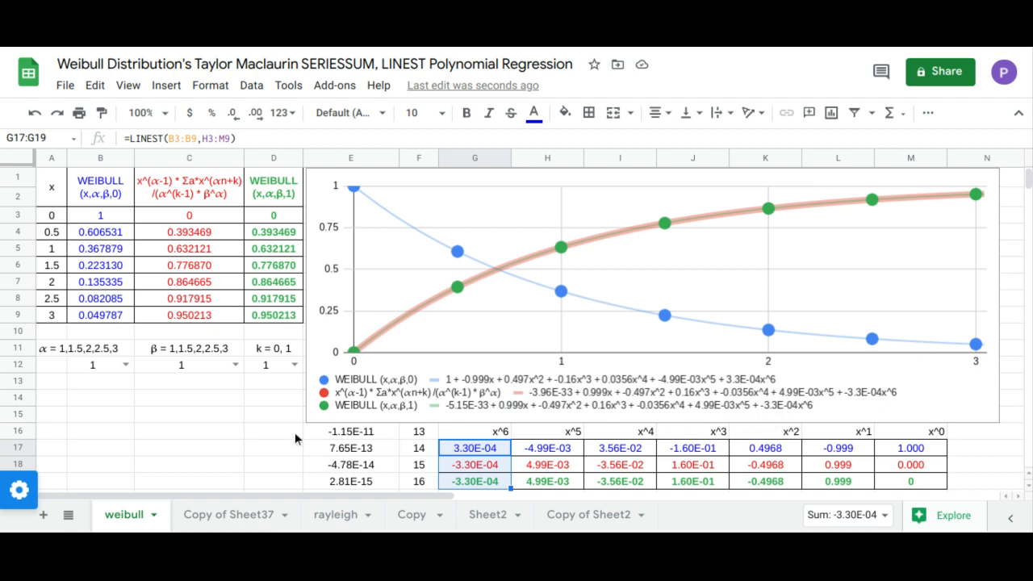
Step: Set β in C12 to 1.5 and k in D12 to 0
click(235, 365)
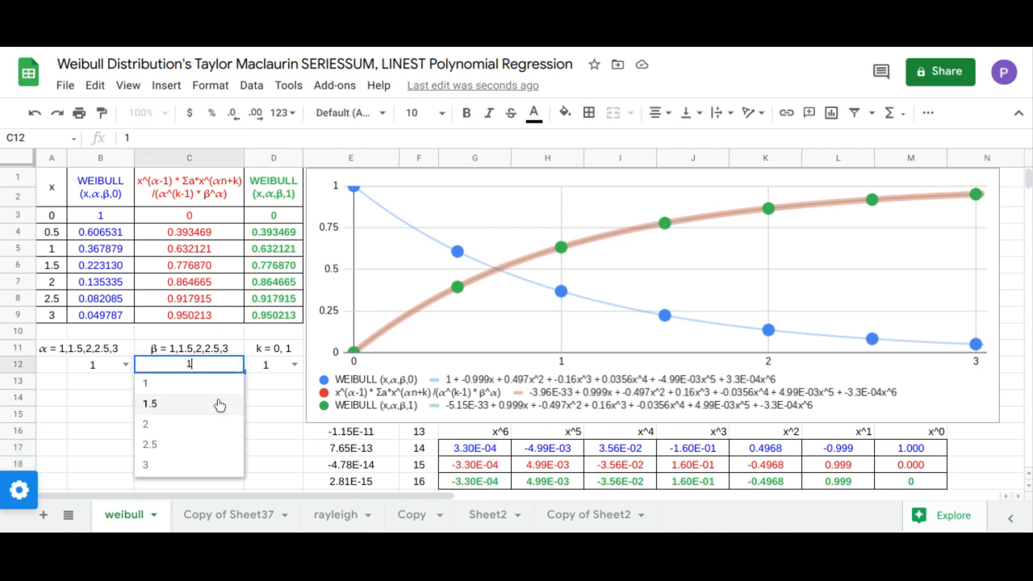
click(219, 404)
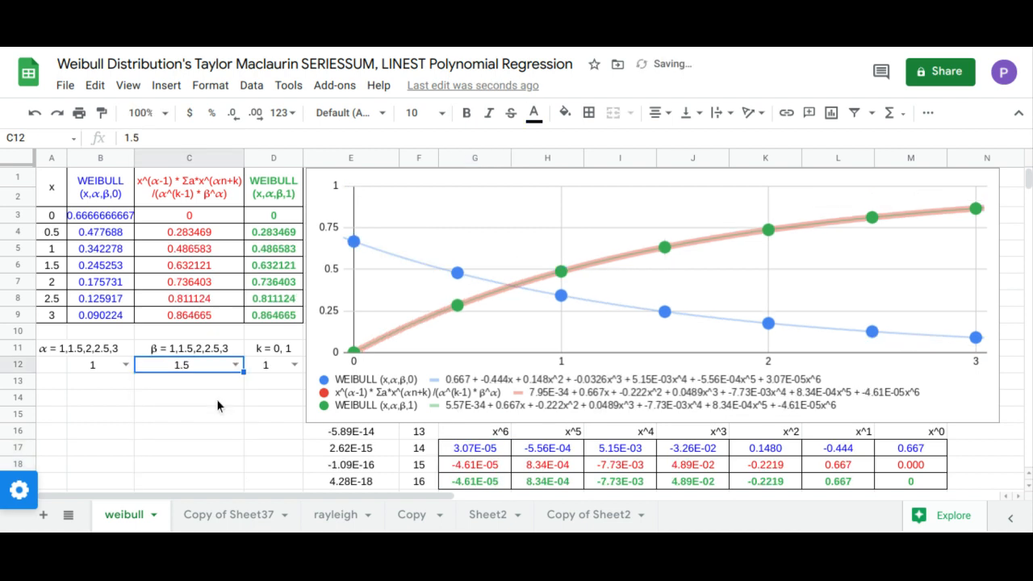
click(235, 365)
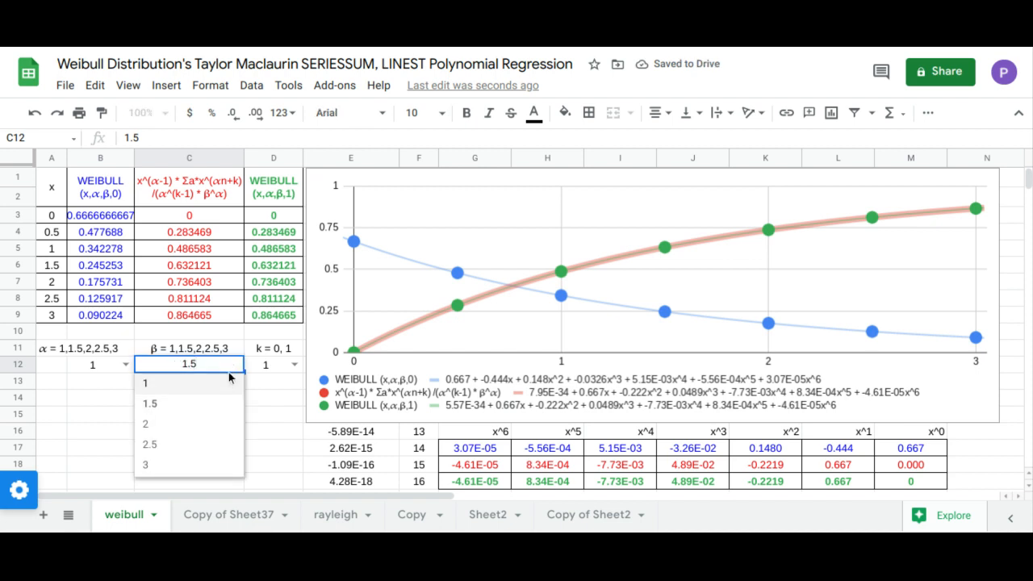
click(291, 366)
click(278, 386)
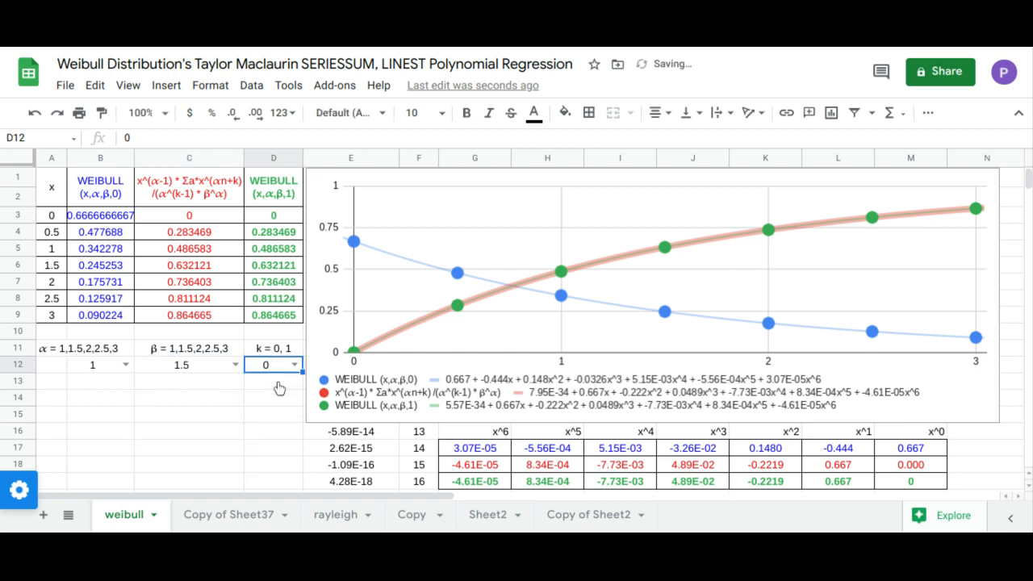
Step: Try β values of 2 and 2.5 in C12 to see their effect on the curves and coefficients
click(234, 367)
click(221, 430)
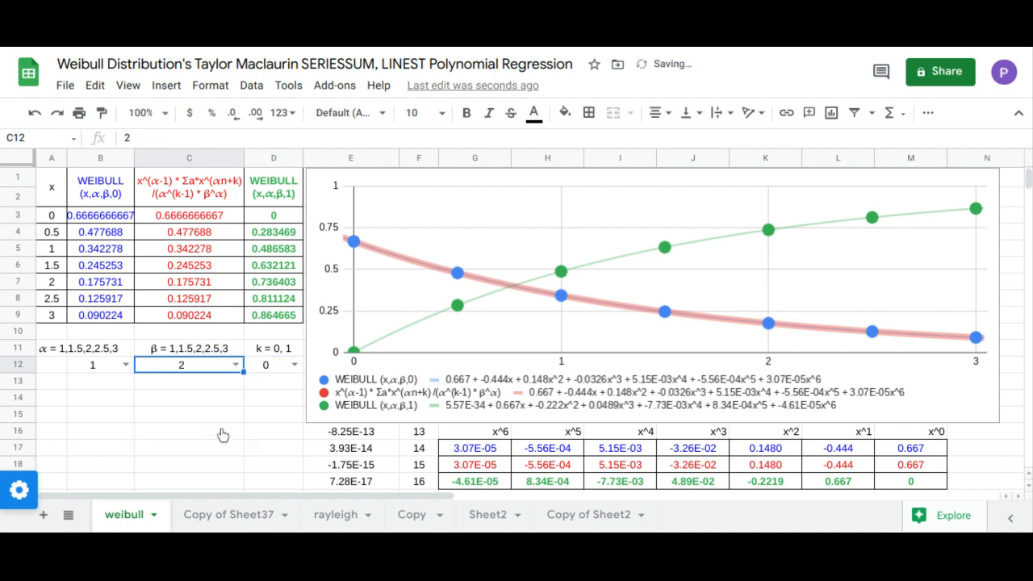
click(236, 366)
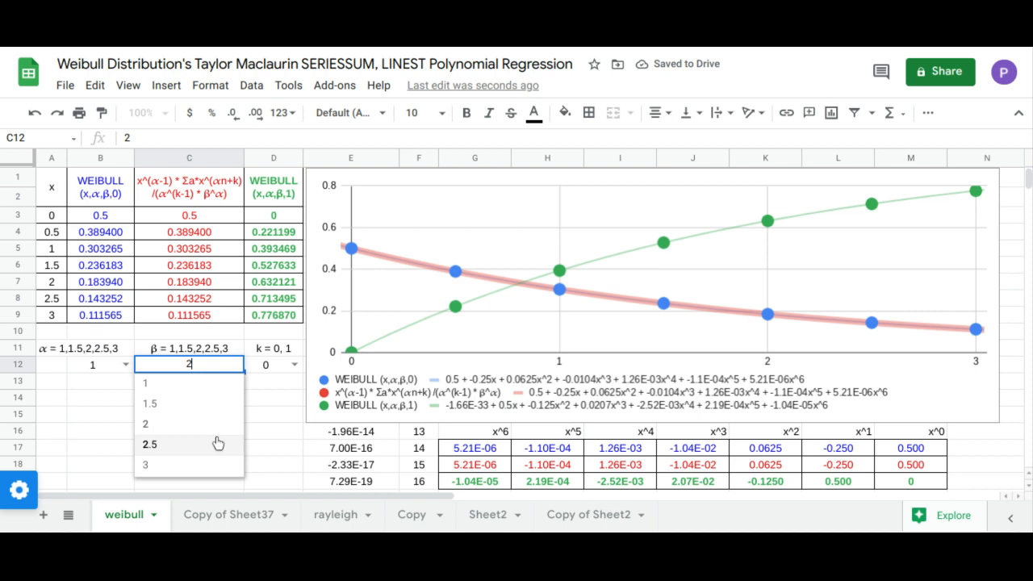
click(218, 443)
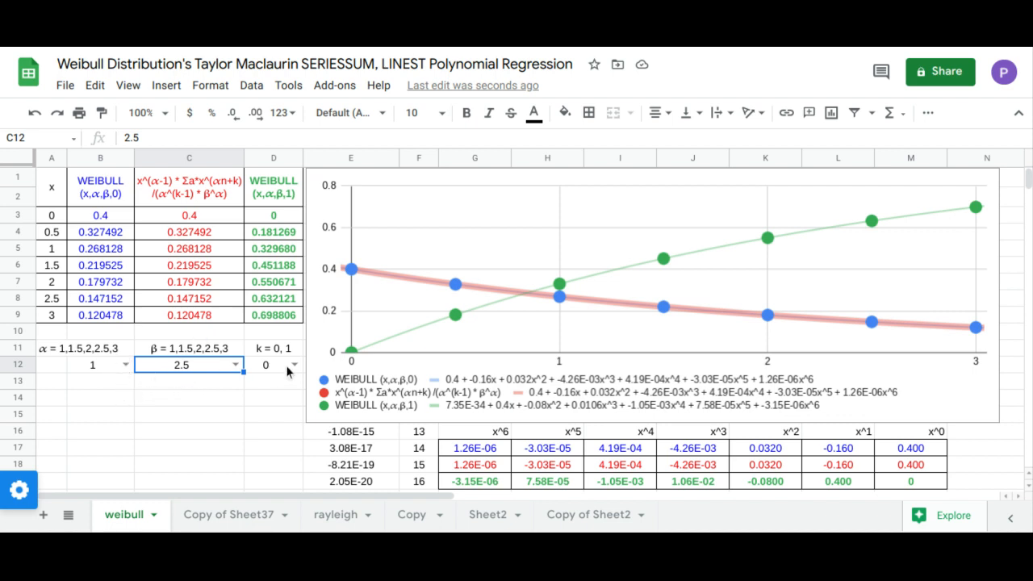
Step: Return β in C12 to 1 and set α in B12 to 1.5
click(235, 365)
click(199, 382)
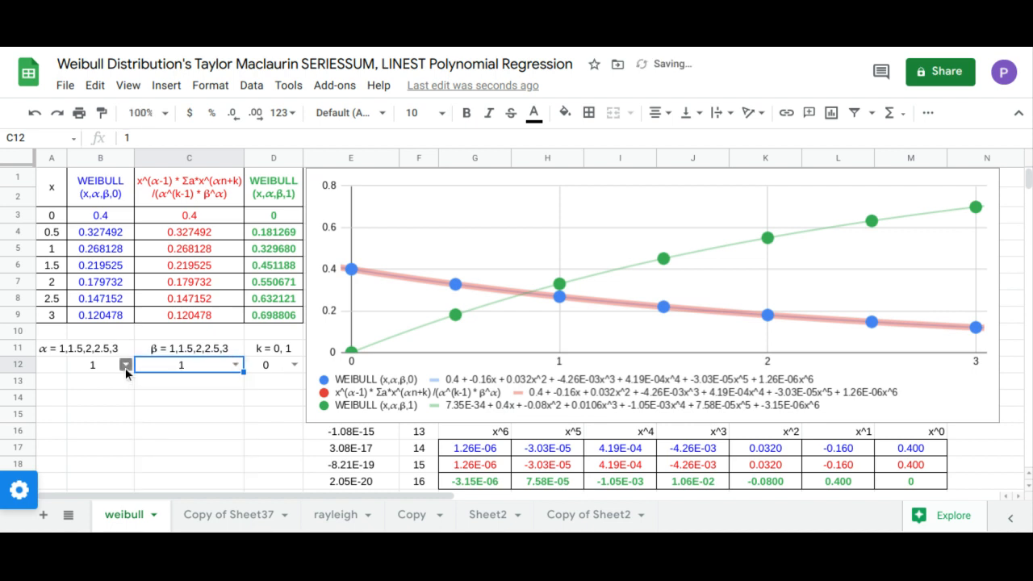
click(125, 365)
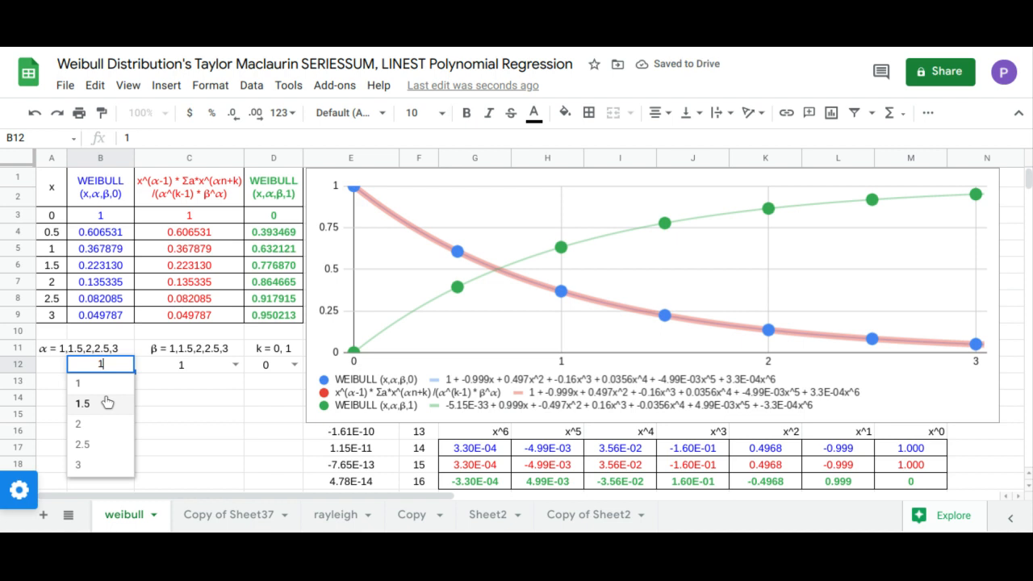
click(105, 404)
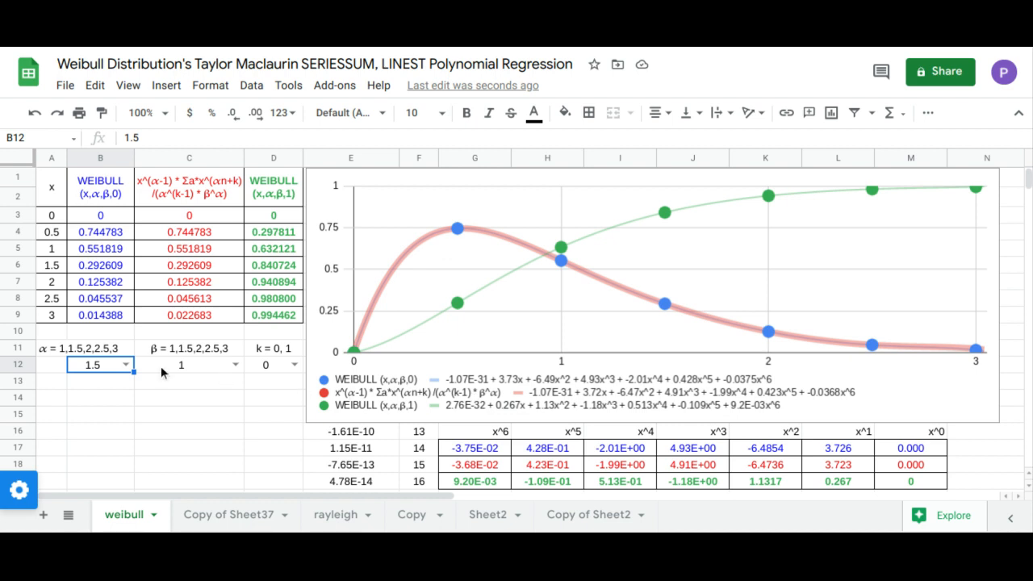
Step: Set k in D12 to 1 and compare the values in C1:D9 and the matching LINEST coefficients in G18:M19
click(295, 365)
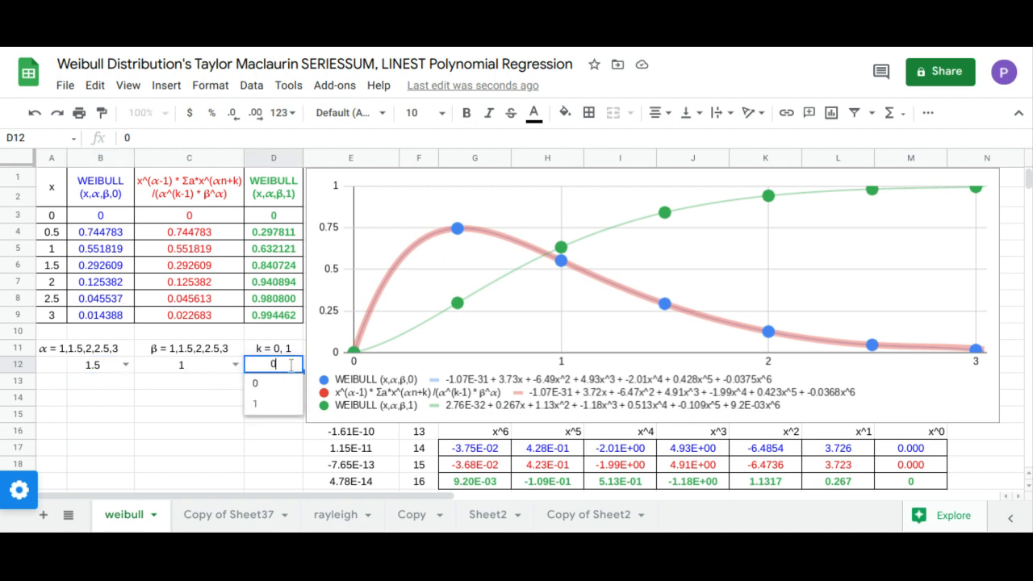
click(277, 403)
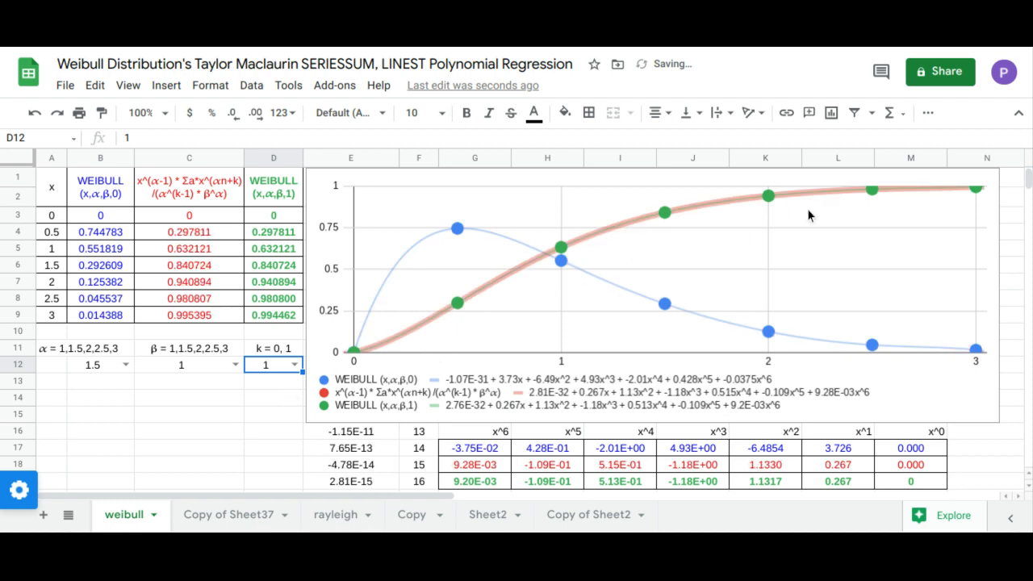
click(266, 200)
drag(264, 204, 201, 320)
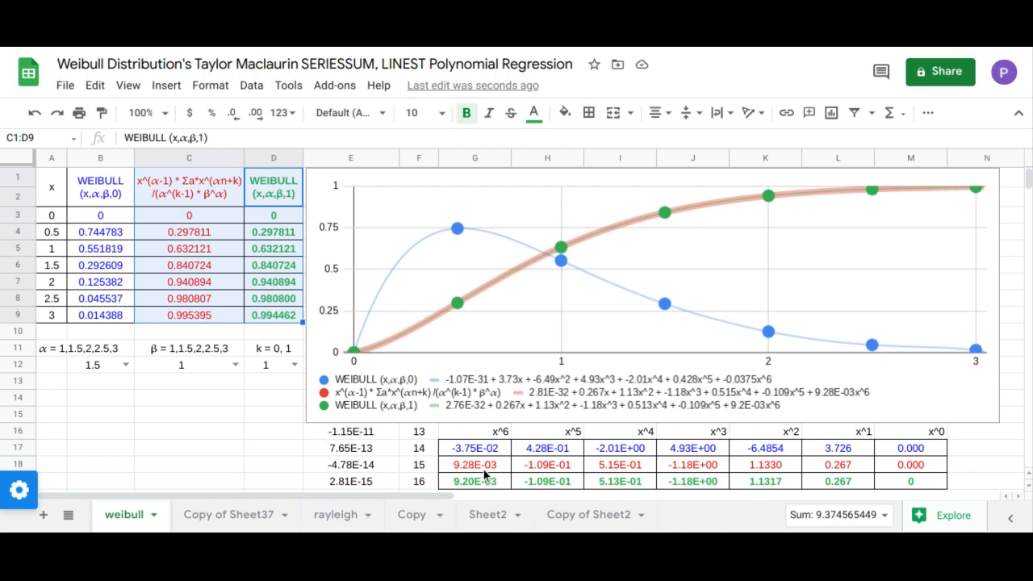
drag(485, 470, 892, 481)
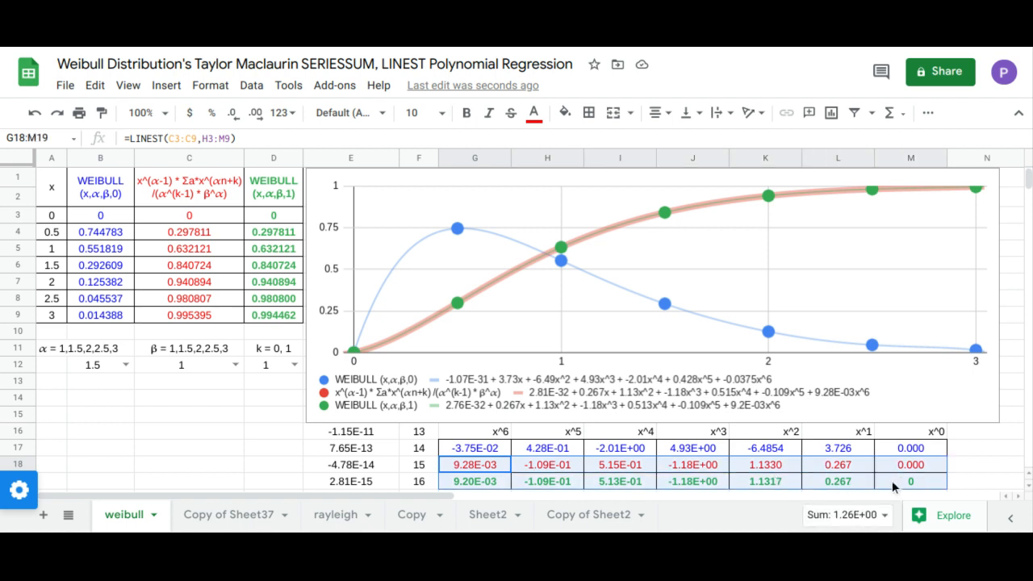
Step: Set k in D12 to 0 and compare the values in B1:C9 and the matching LINEST coefficients in G17:M18
click(292, 367)
click(271, 387)
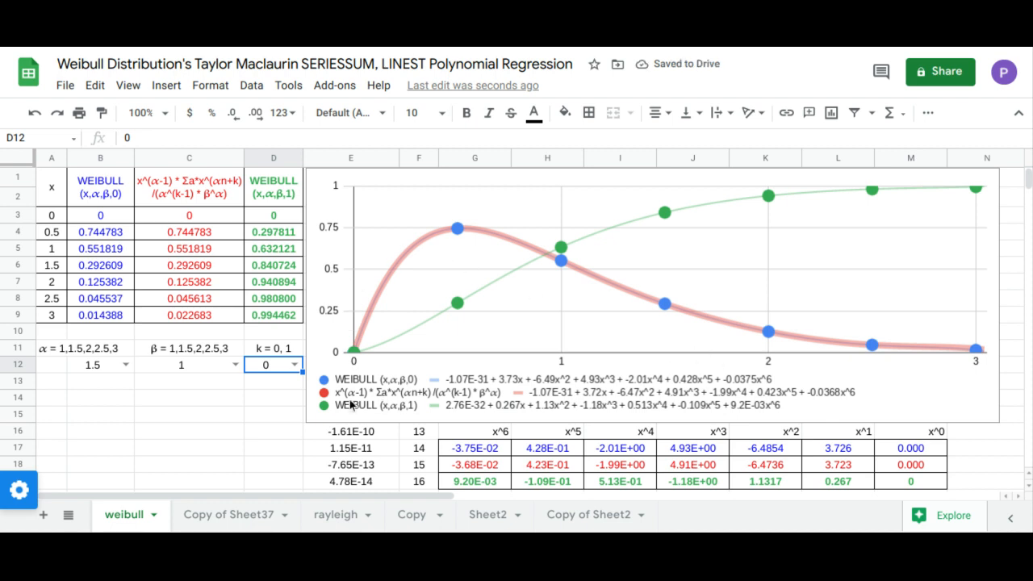
drag(209, 191, 117, 318)
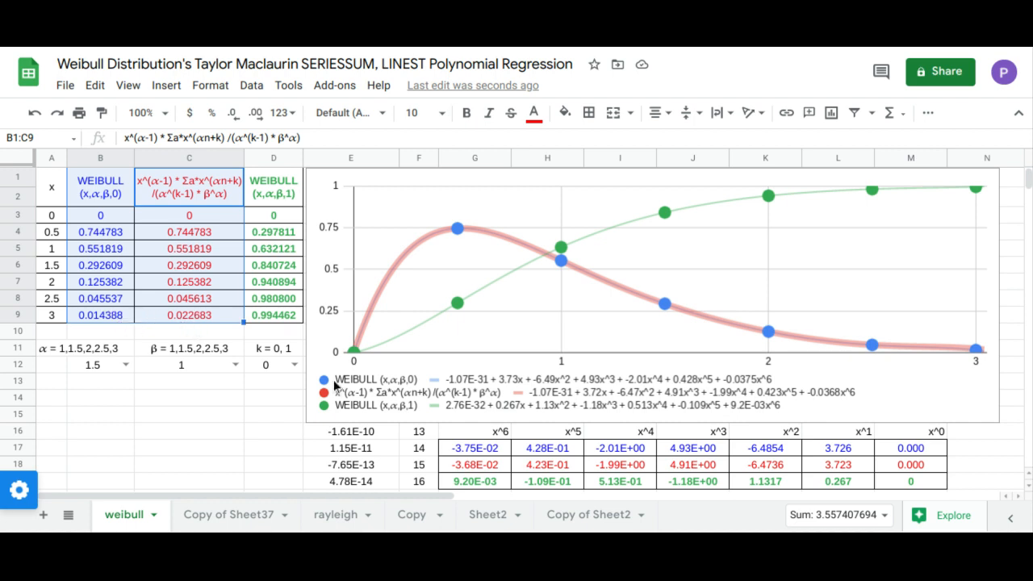
drag(909, 467, 476, 460)
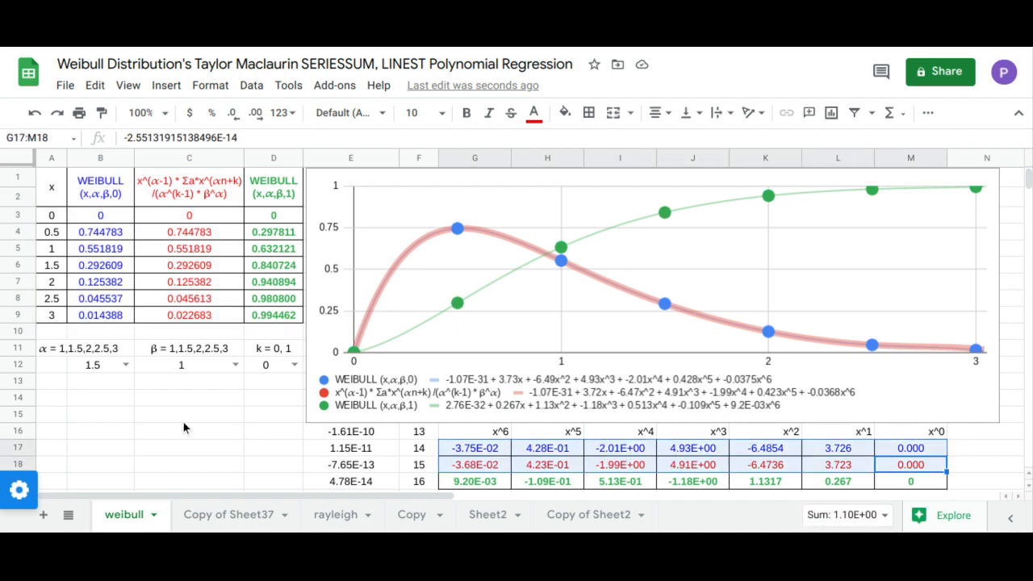
Step: Set α in B12 to 2 and β in C12 to 1.5
click(130, 369)
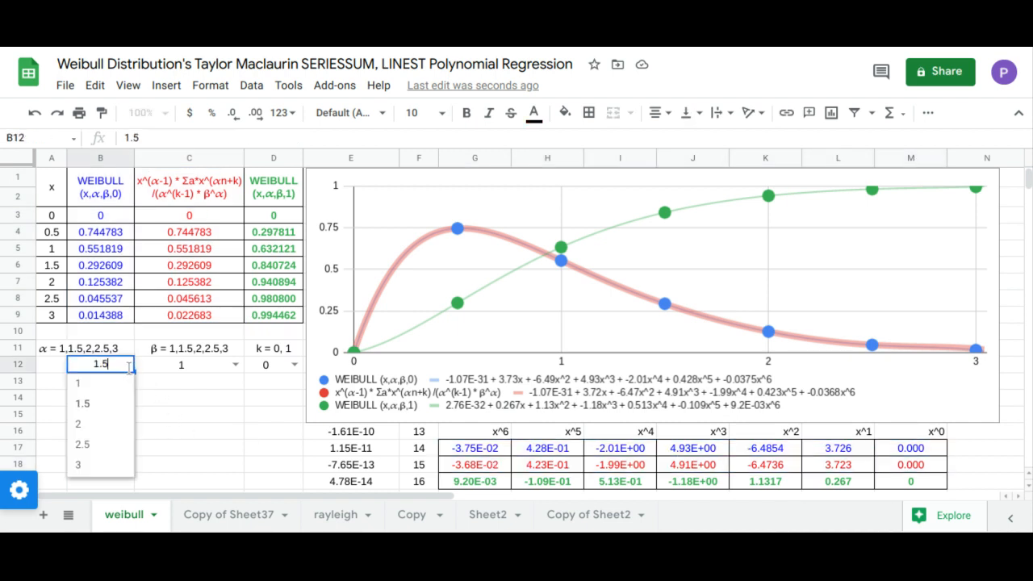
click(106, 428)
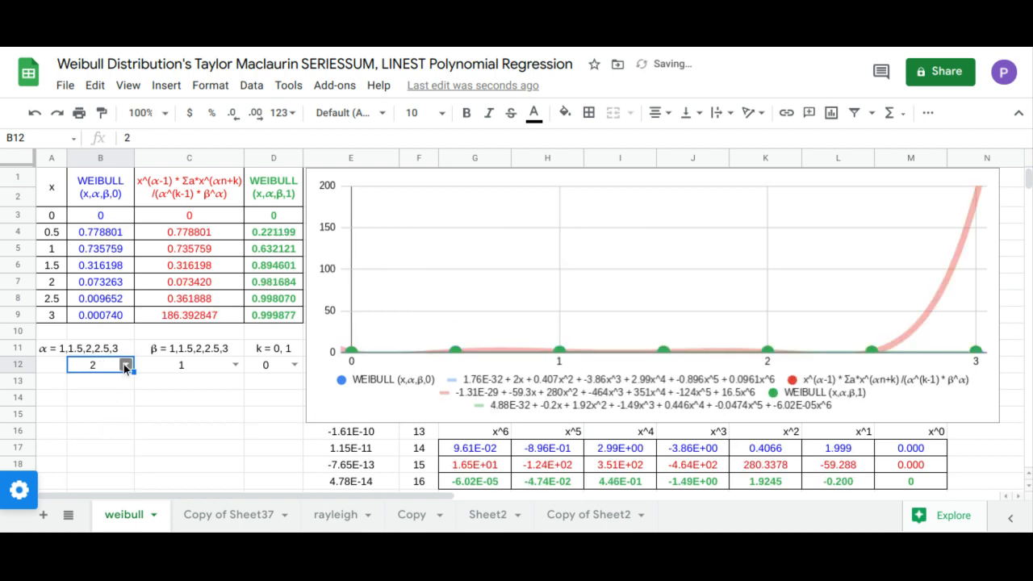
double_click(233, 364)
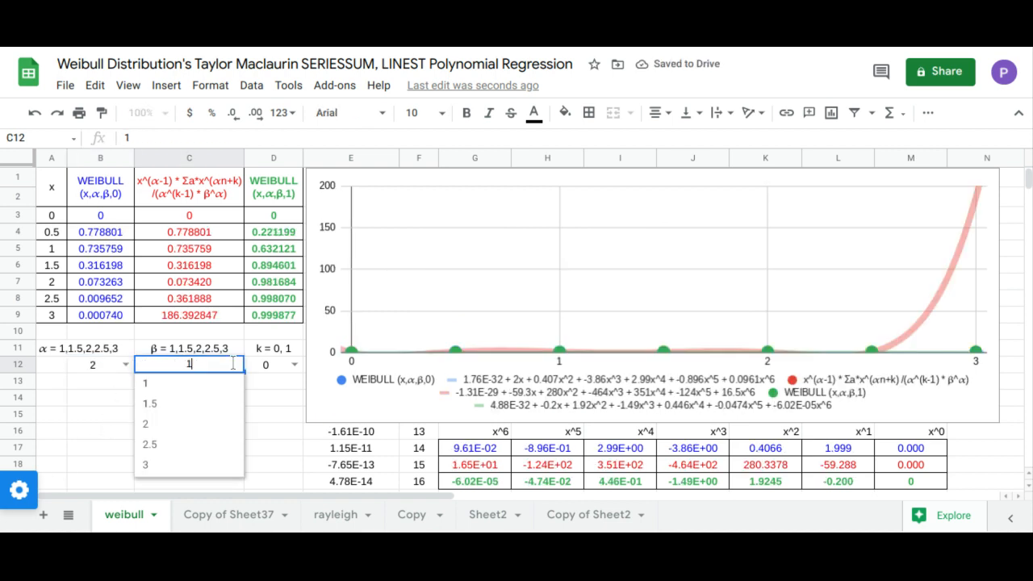
click(196, 403)
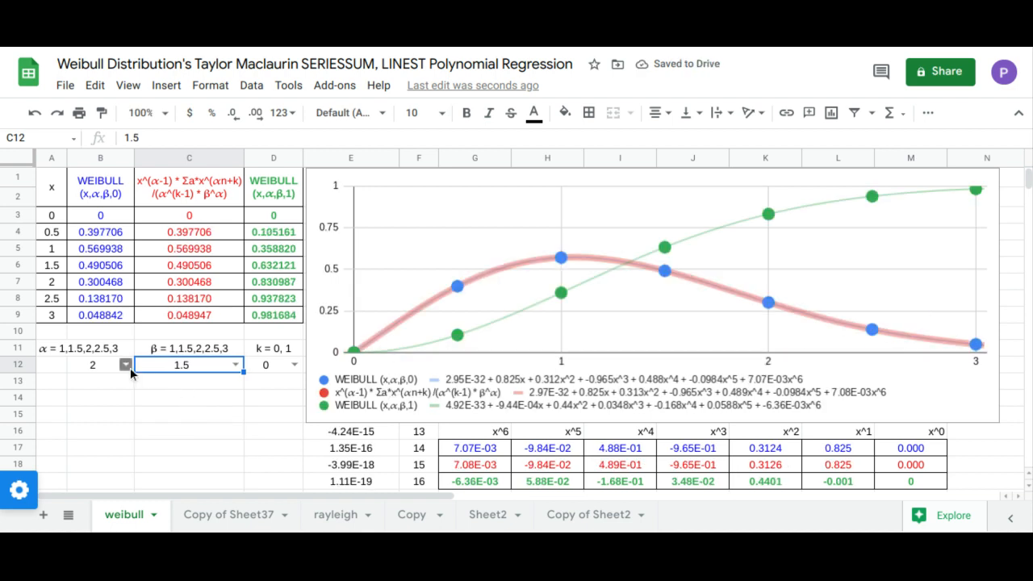
Step: Set k in D12 to 1 and β in C12 to 2
click(295, 365)
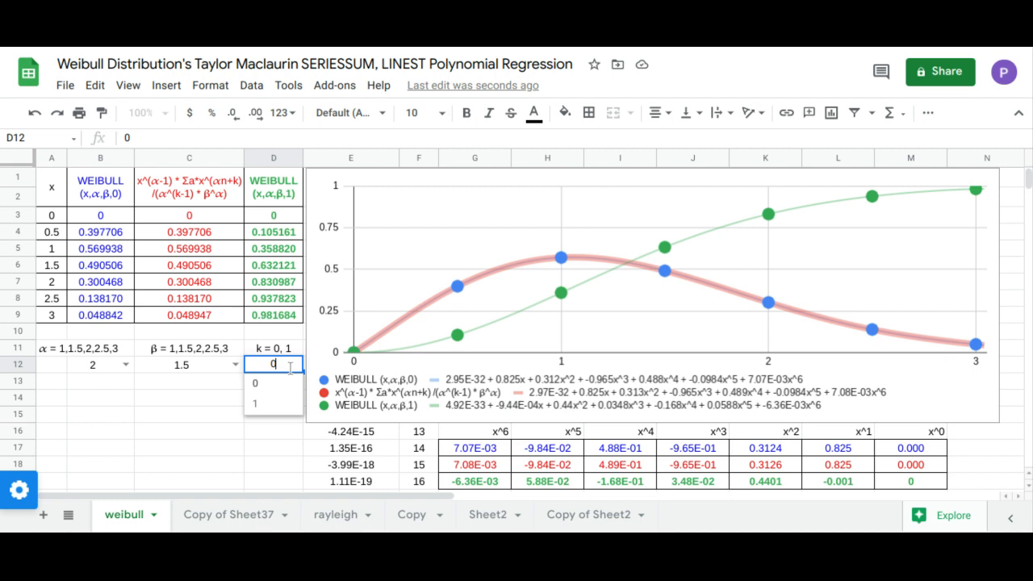
click(274, 405)
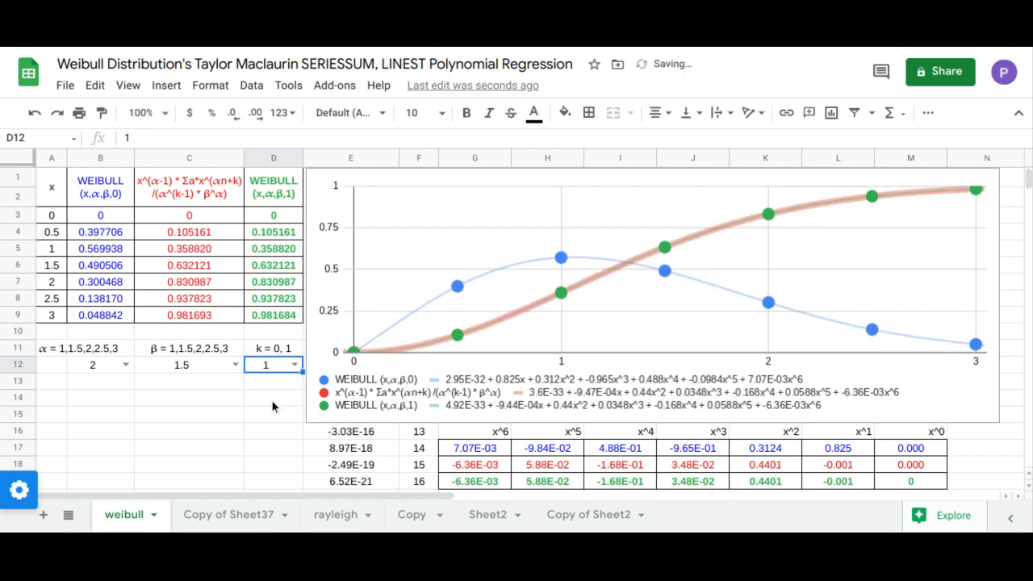
click(236, 365)
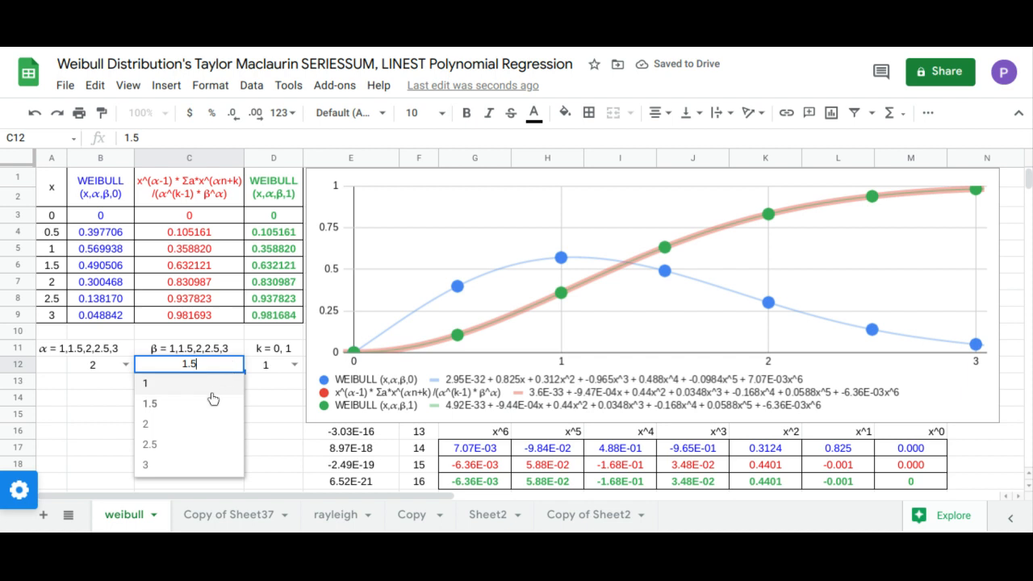
click(201, 425)
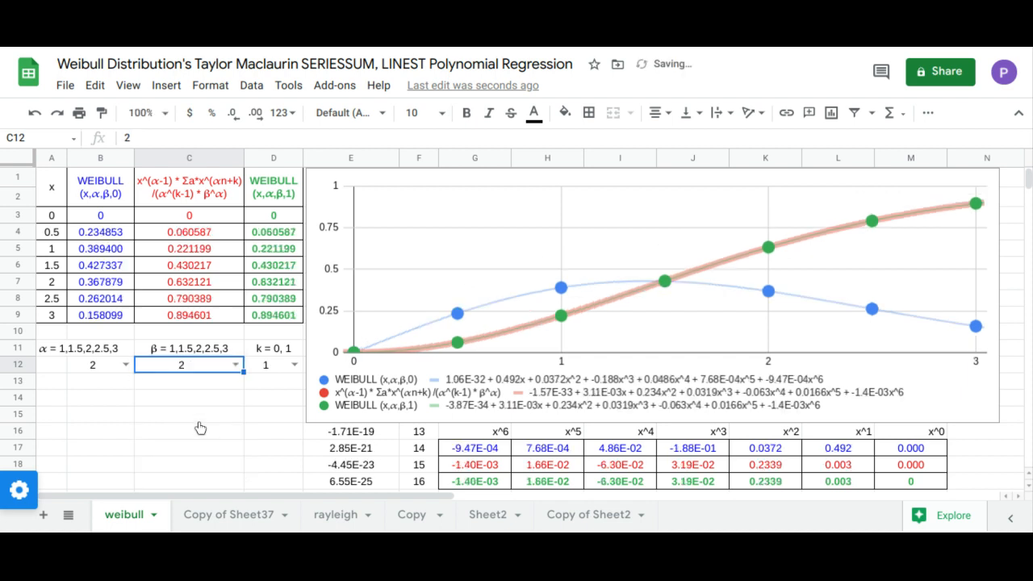
Step: Set β in C12 to 2.5, followed by 3, to update the WEIBULL values and chart for each
click(235, 365)
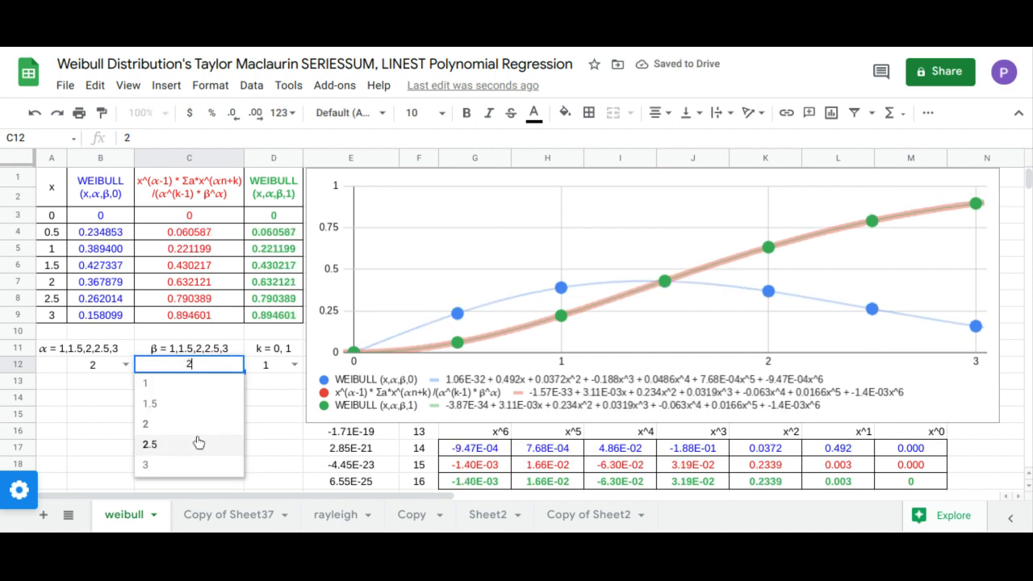
click(199, 444)
click(235, 371)
click(196, 461)
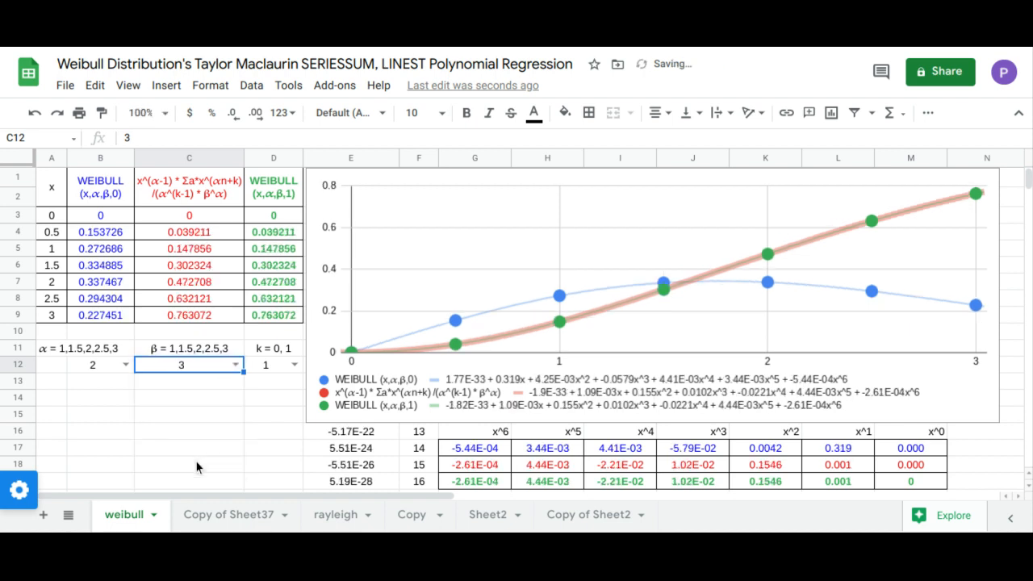
Step: Set α in B12 to 1.5 and β in C12 to 1
click(123, 366)
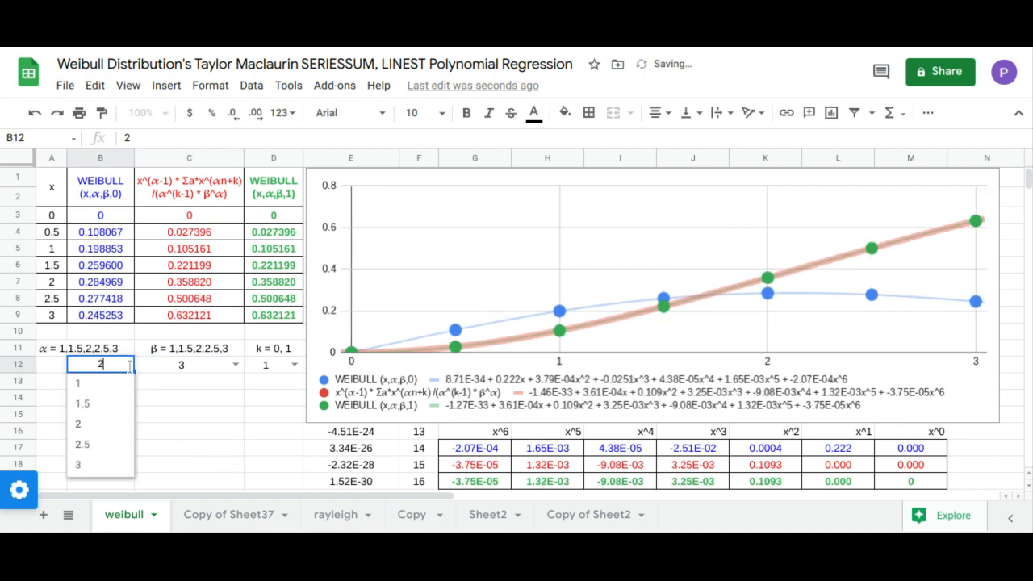
click(102, 410)
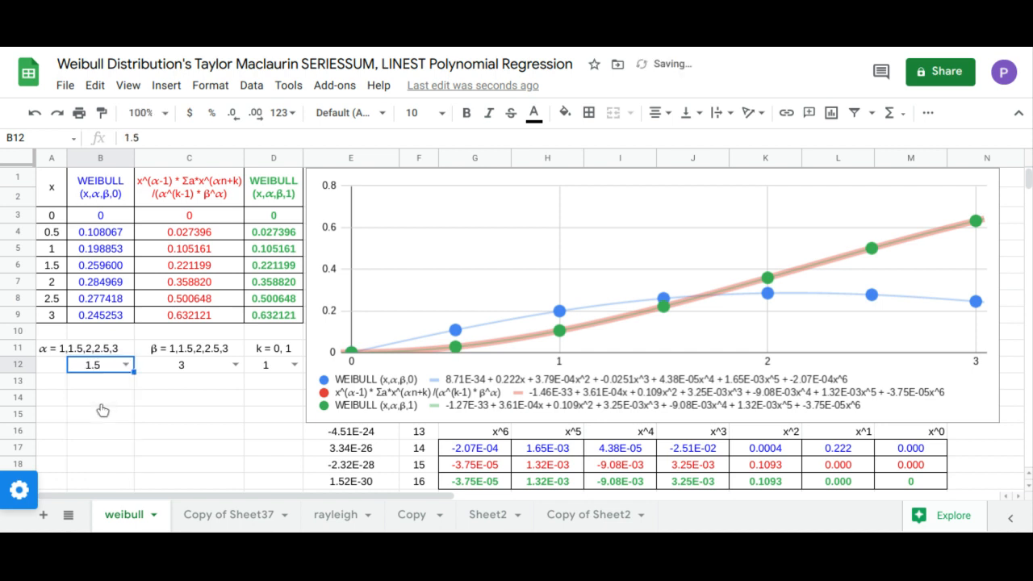
click(235, 365)
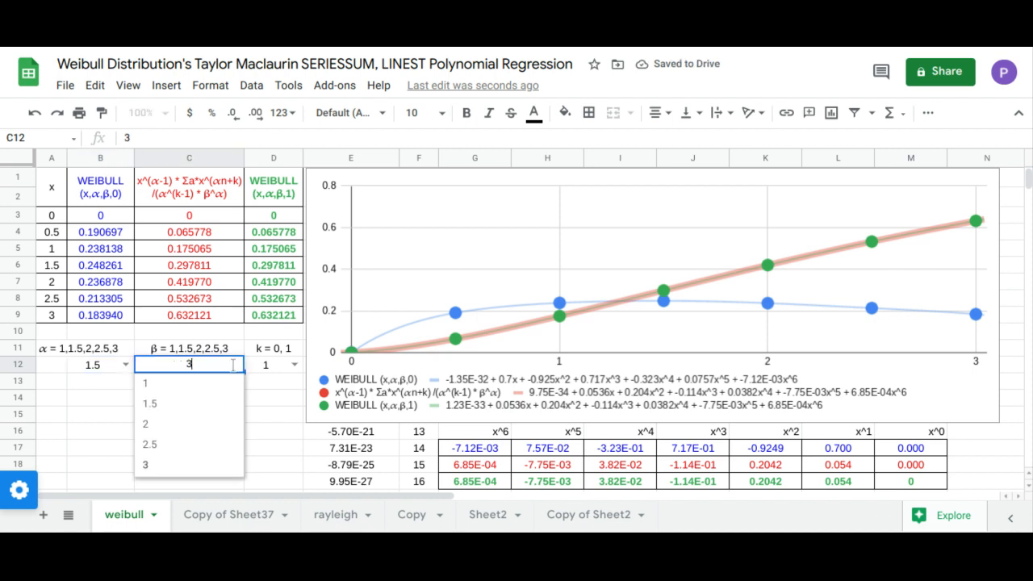
click(195, 386)
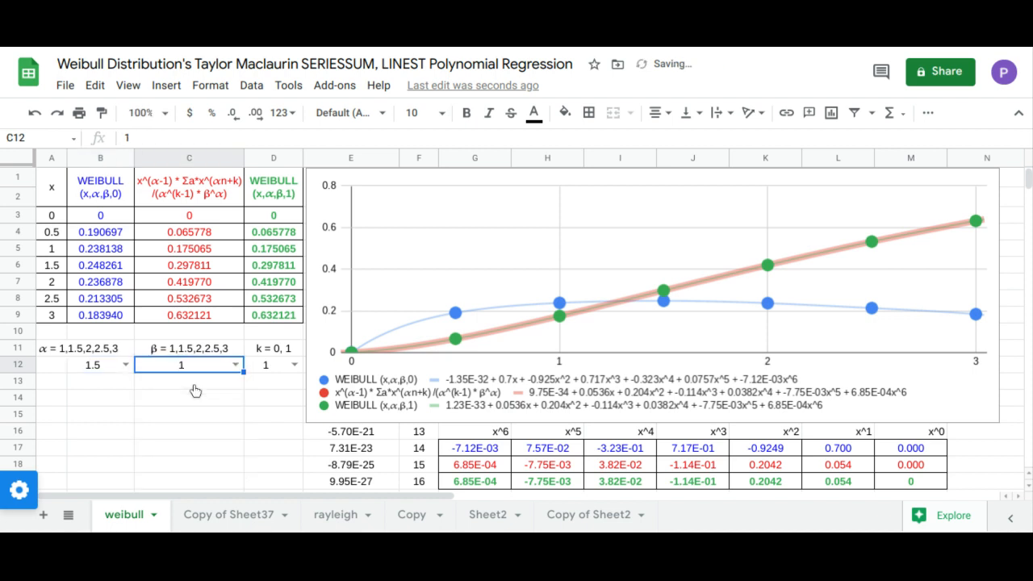
Step: Set β in C12 to 1.5 and k in D12 to 0
click(238, 367)
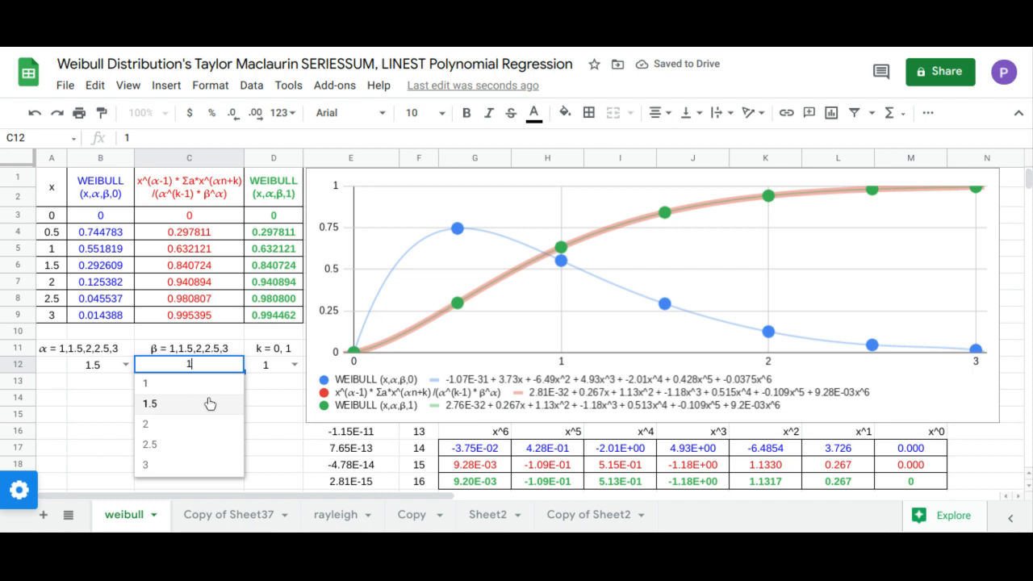
click(209, 404)
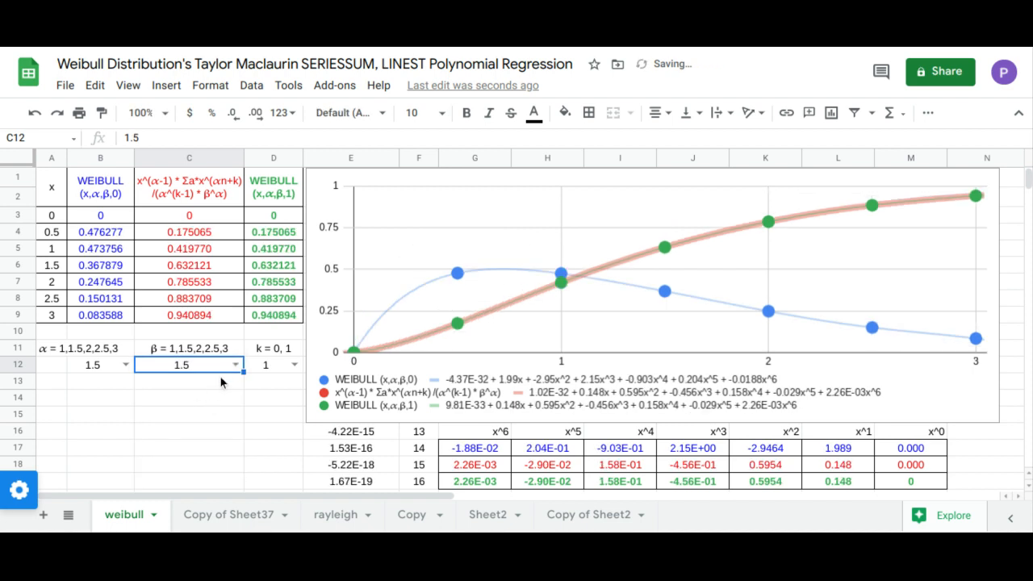
click(295, 367)
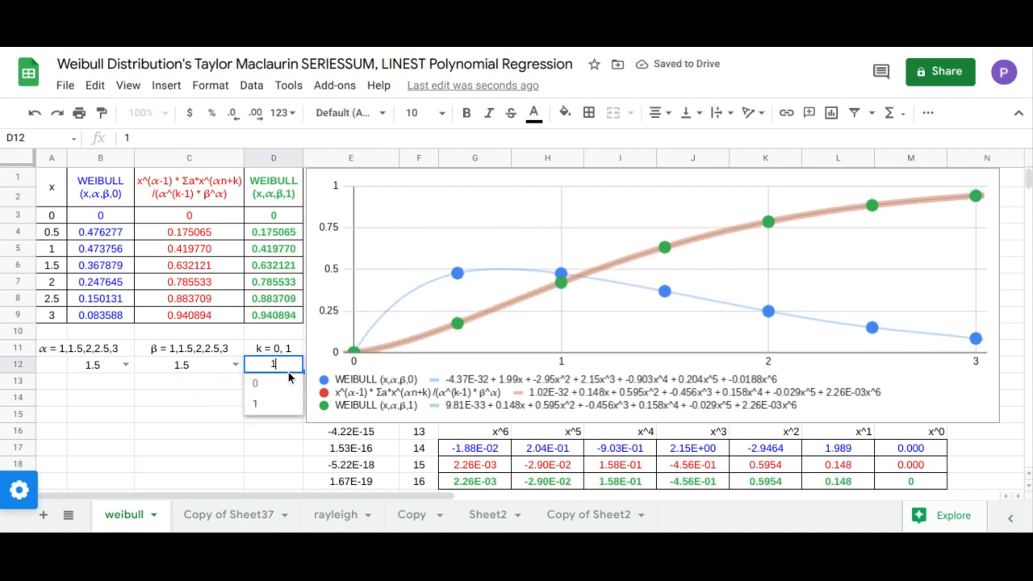
click(282, 386)
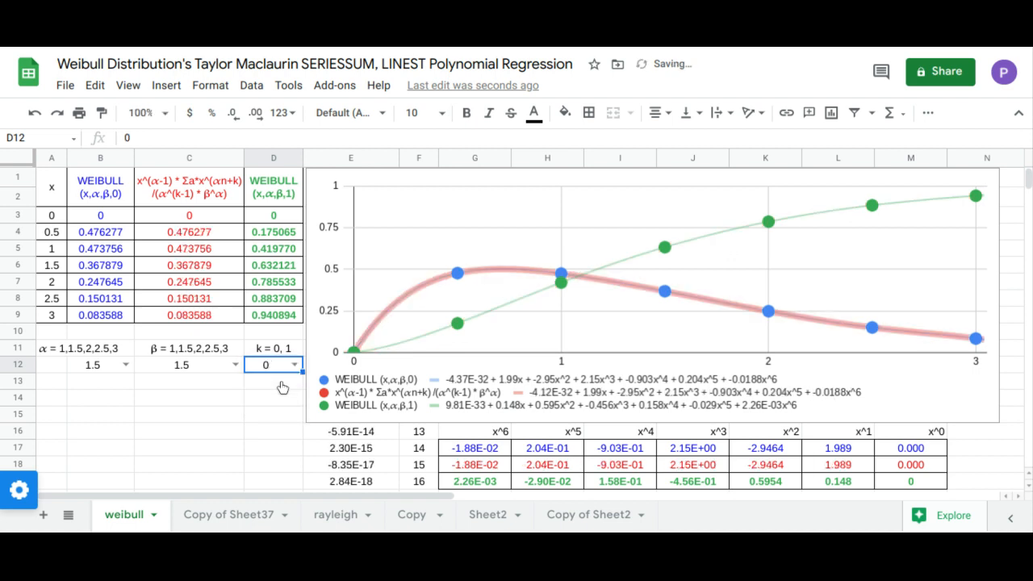
Step: Set β in C12 to 2 and k in D12 to 1
click(235, 365)
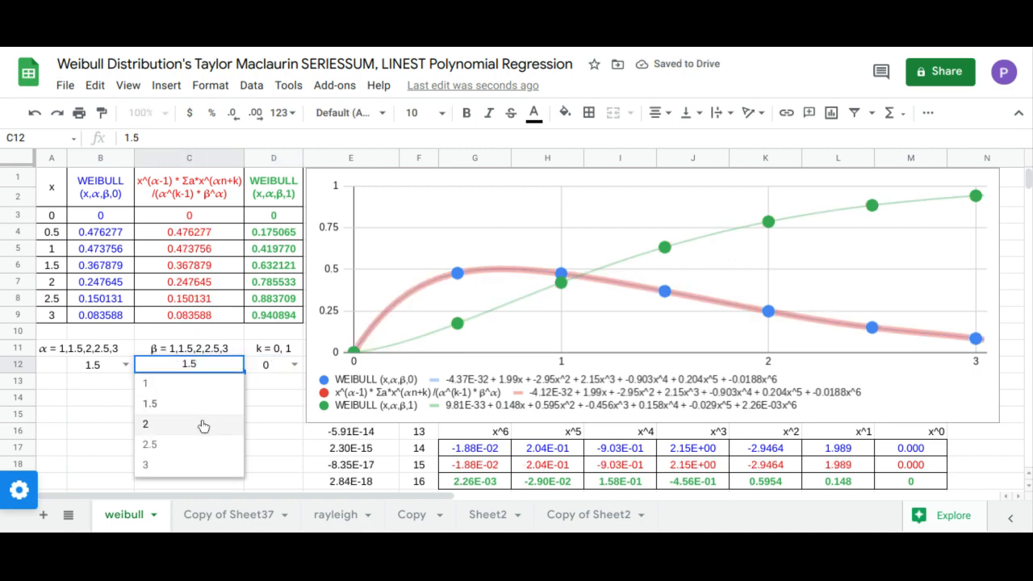
click(203, 425)
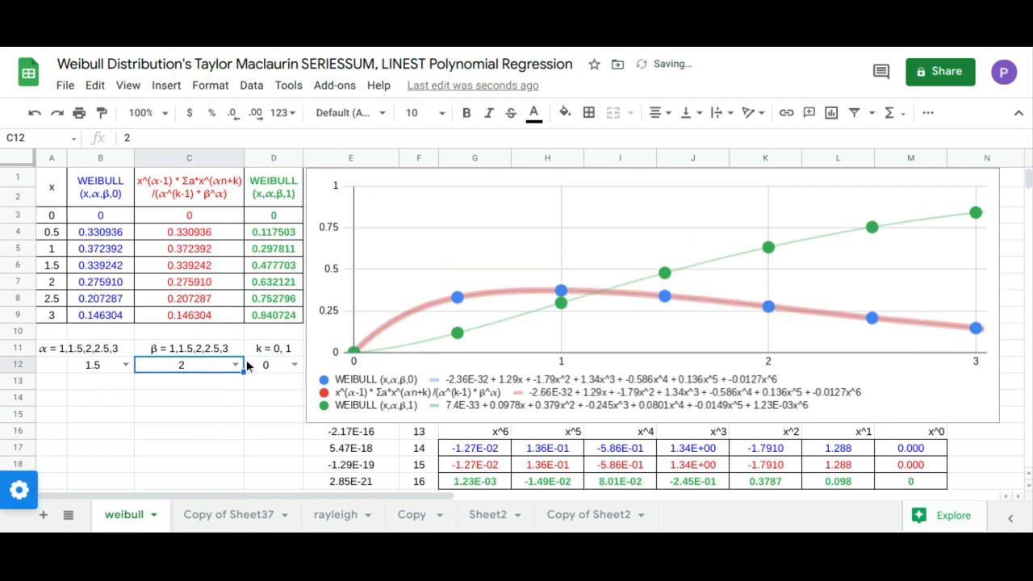
click(295, 365)
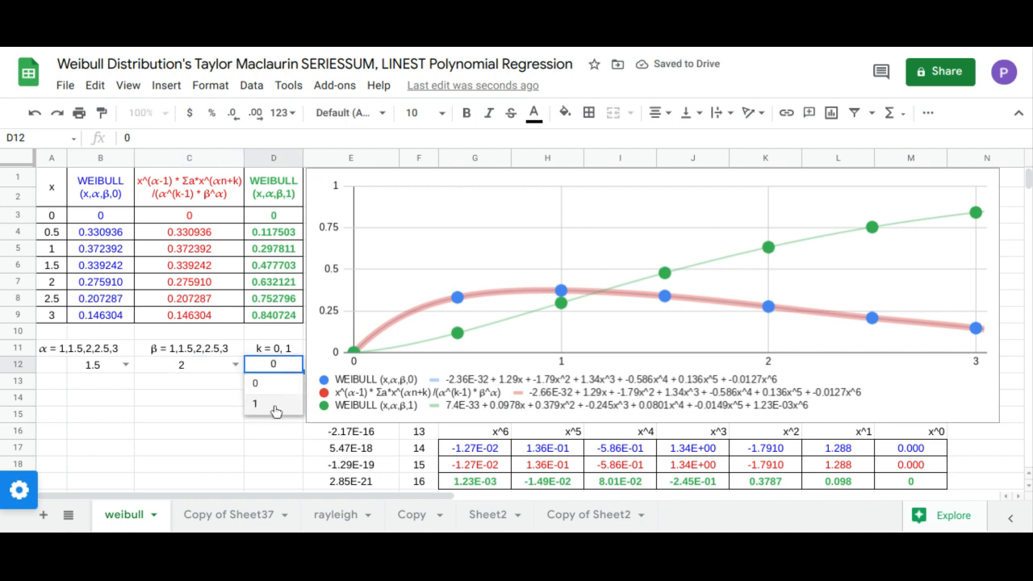
click(275, 404)
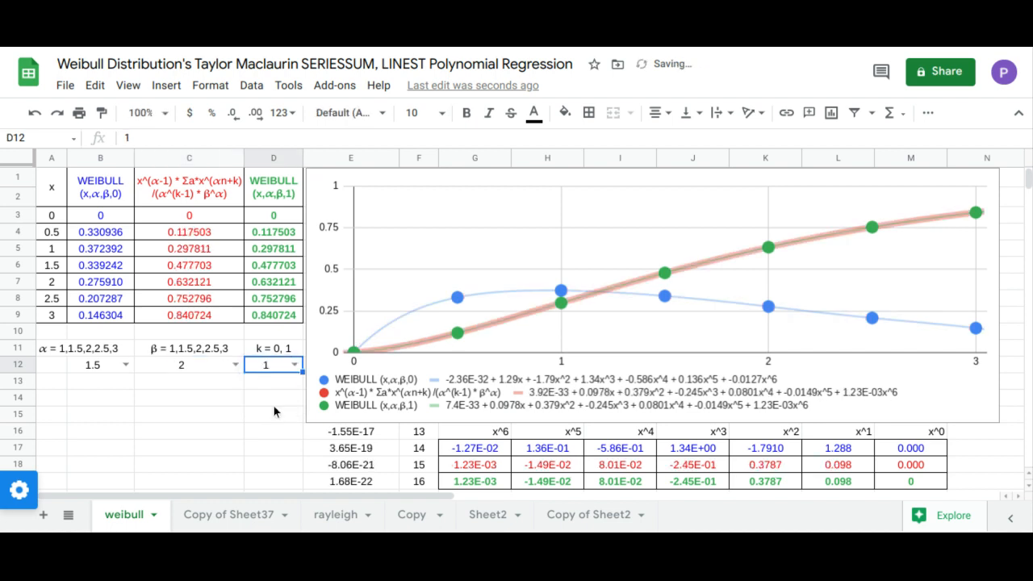
Step: Set β in C12 to 2.5 and k in D12 to 0
click(231, 365)
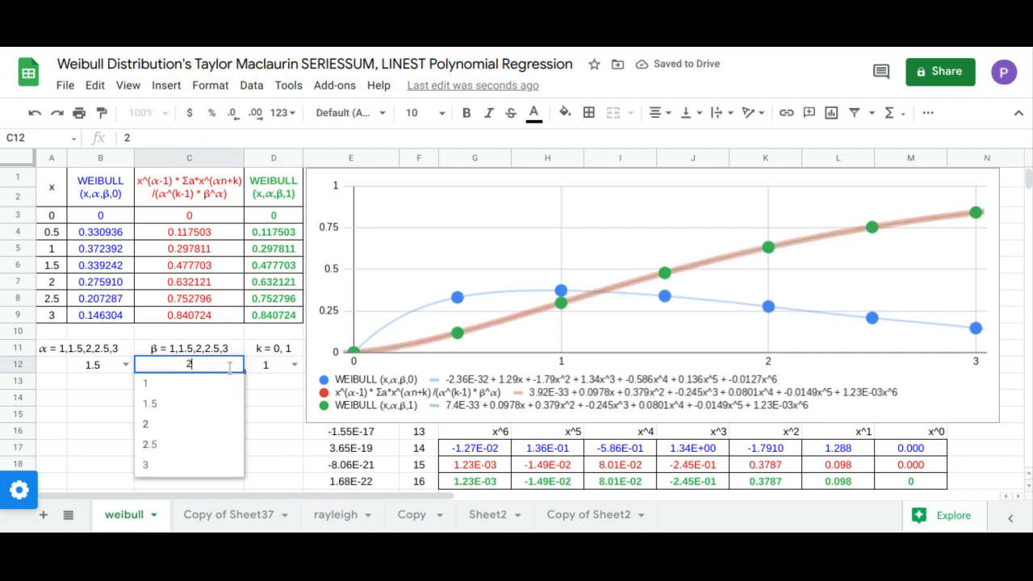
click(193, 446)
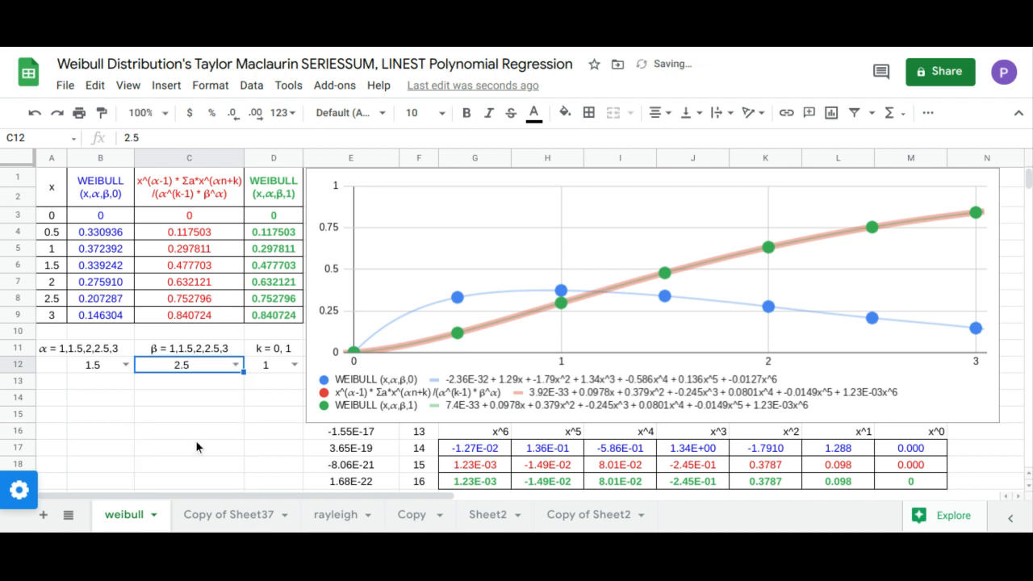
click(293, 365)
click(276, 389)
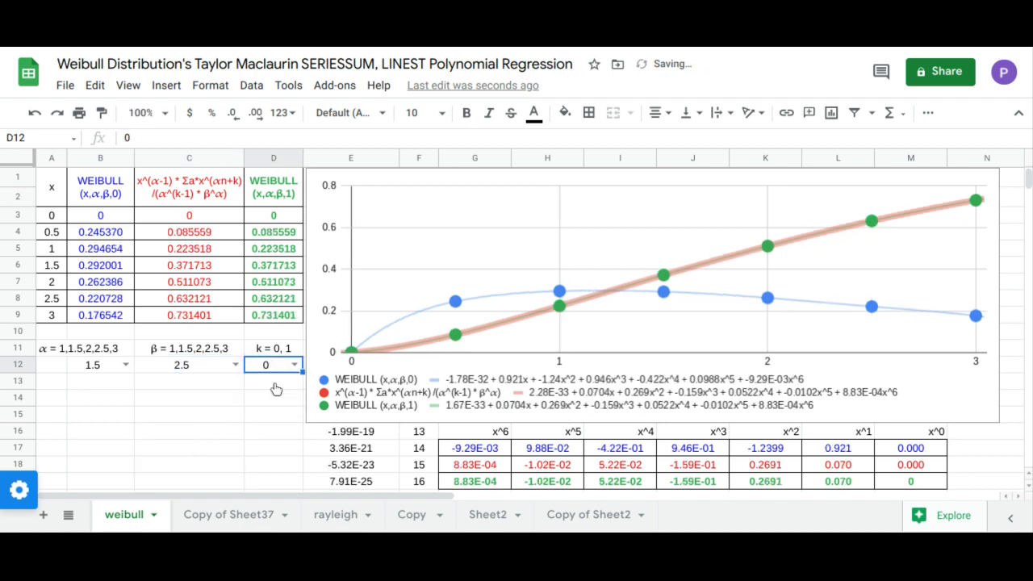
Step: Set α in B12 to 2 and β in C12 to 1
click(126, 365)
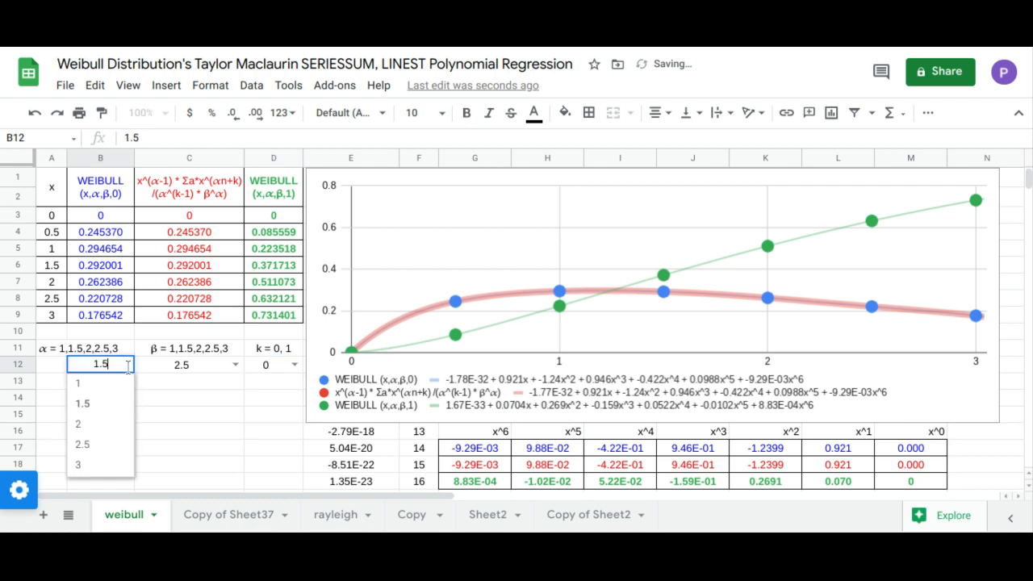
click(111, 426)
click(236, 364)
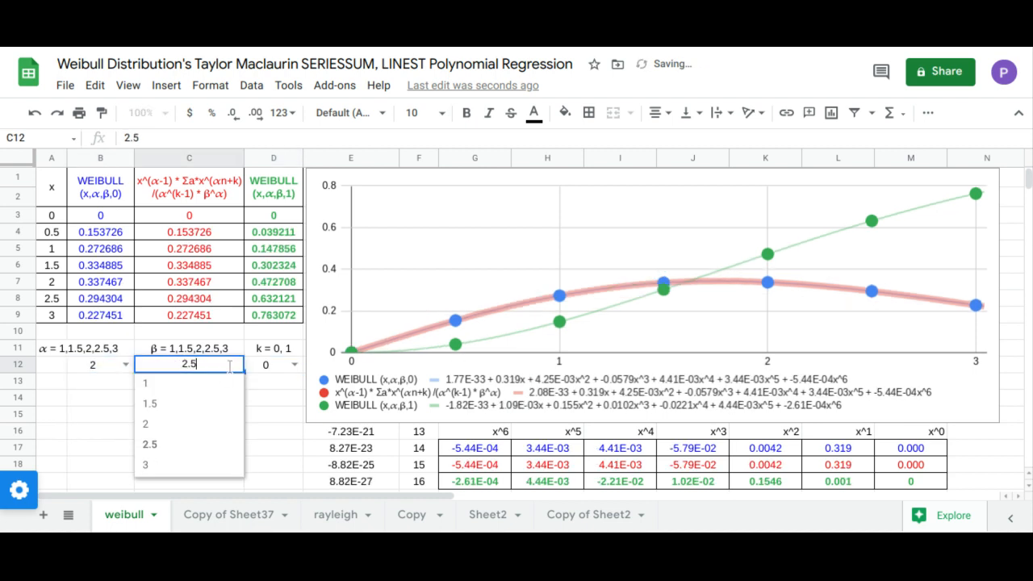
click(213, 378)
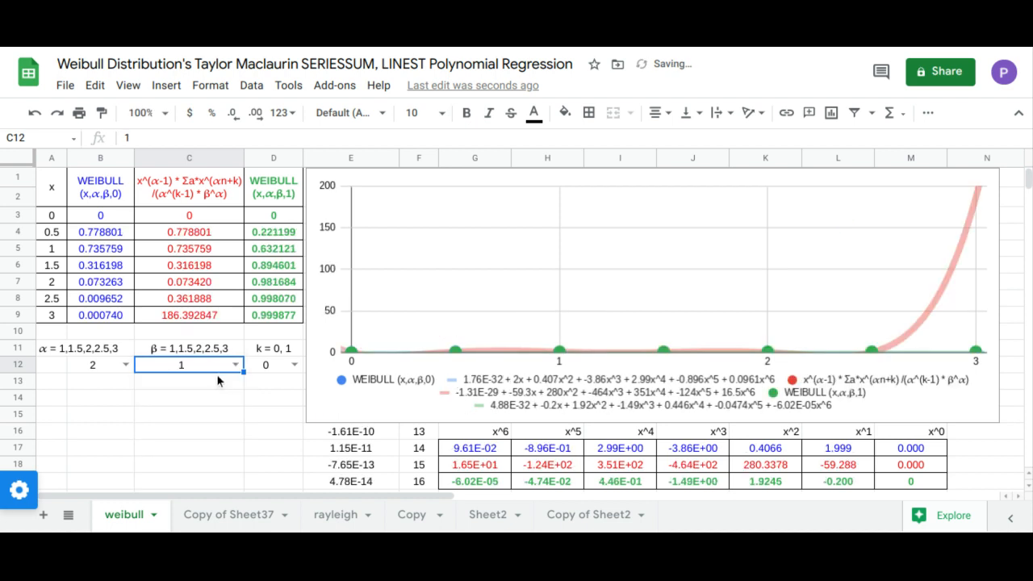
Step: Set β in C12 to 1.5 and k in D12 to 1
double_click(234, 366)
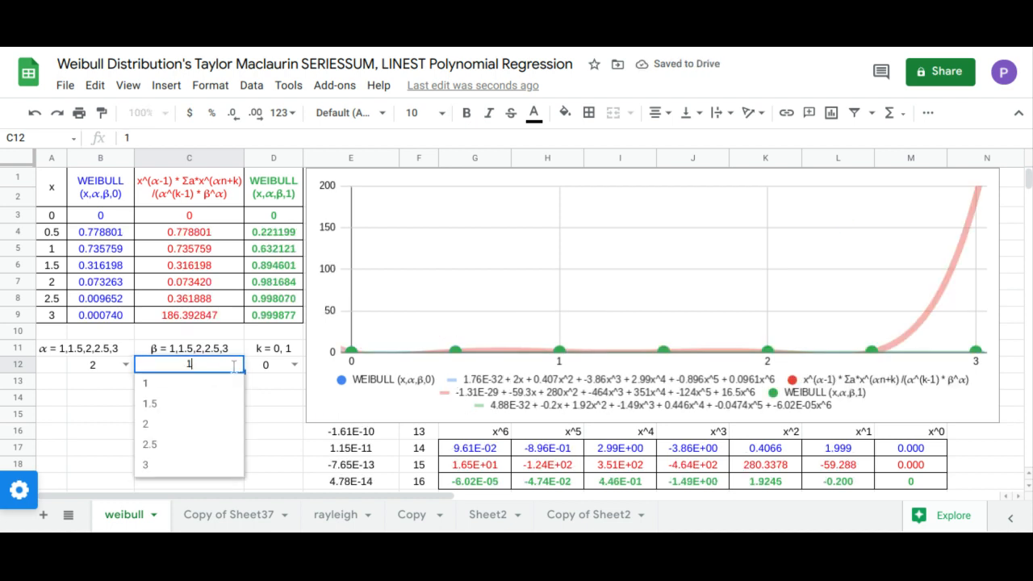
click(208, 401)
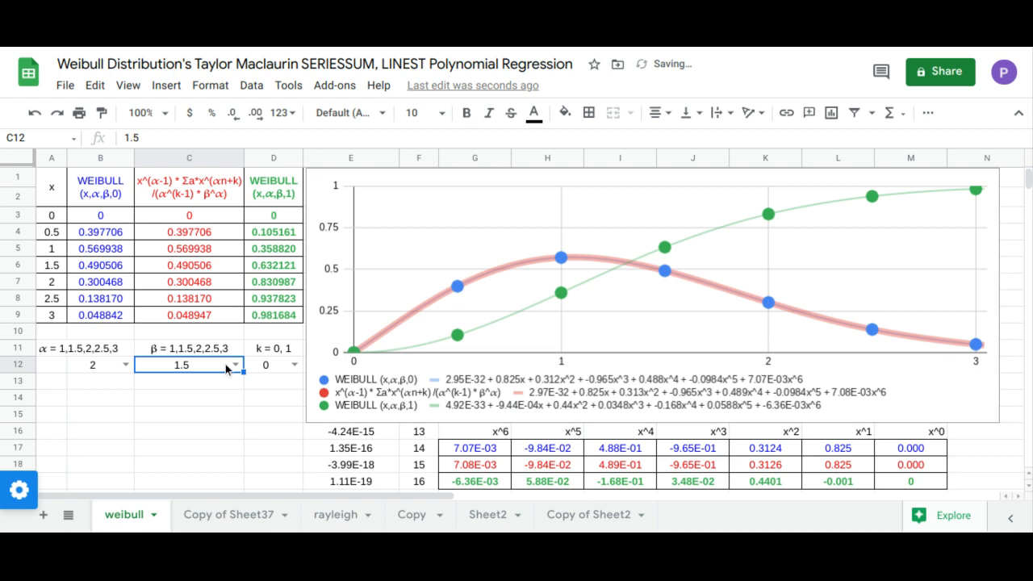
click(286, 362)
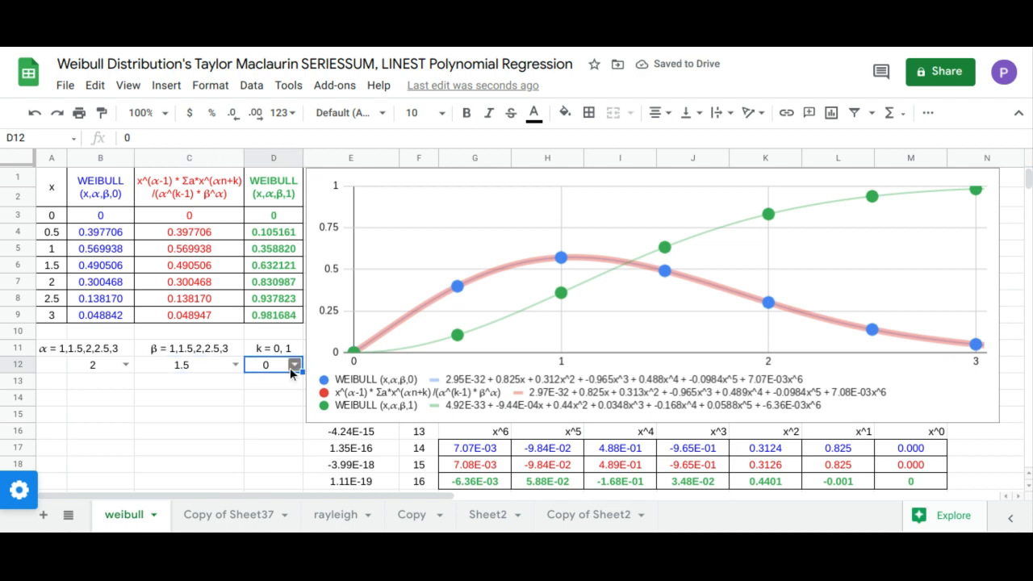
click(293, 365)
click(279, 403)
Step: Set β in C12 to 2 and k in D12 to 0
click(234, 365)
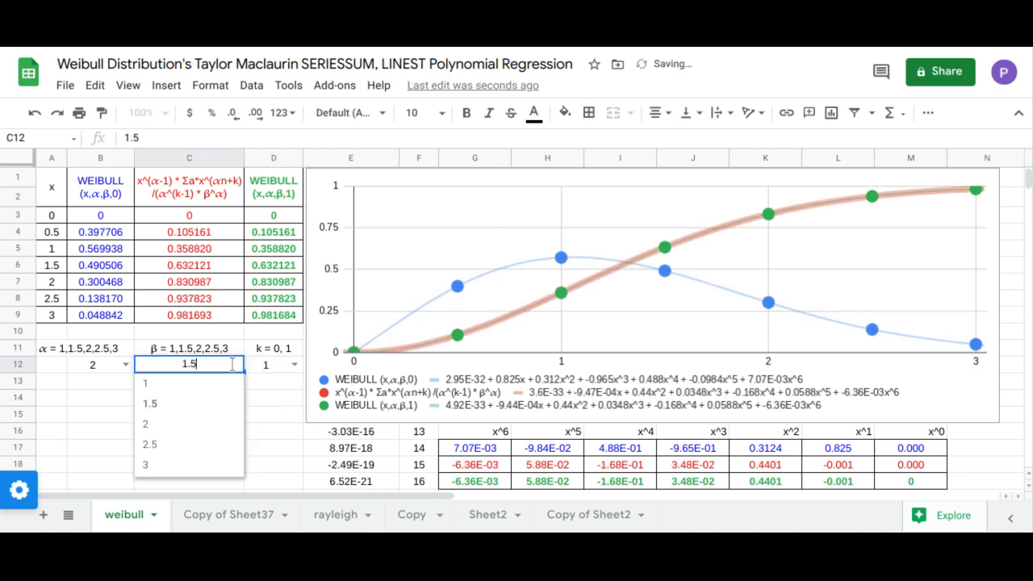
click(206, 423)
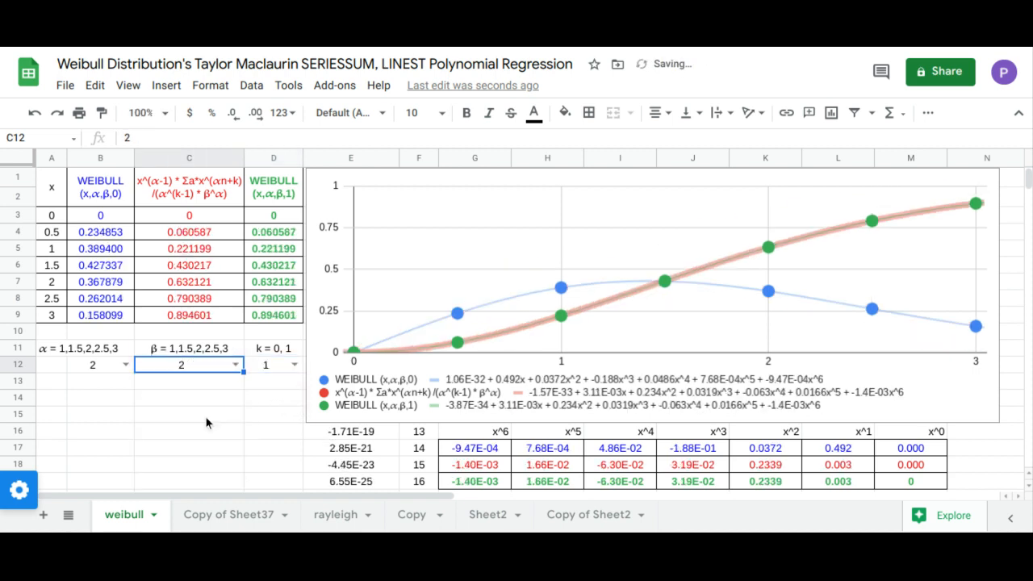
click(296, 366)
click(282, 388)
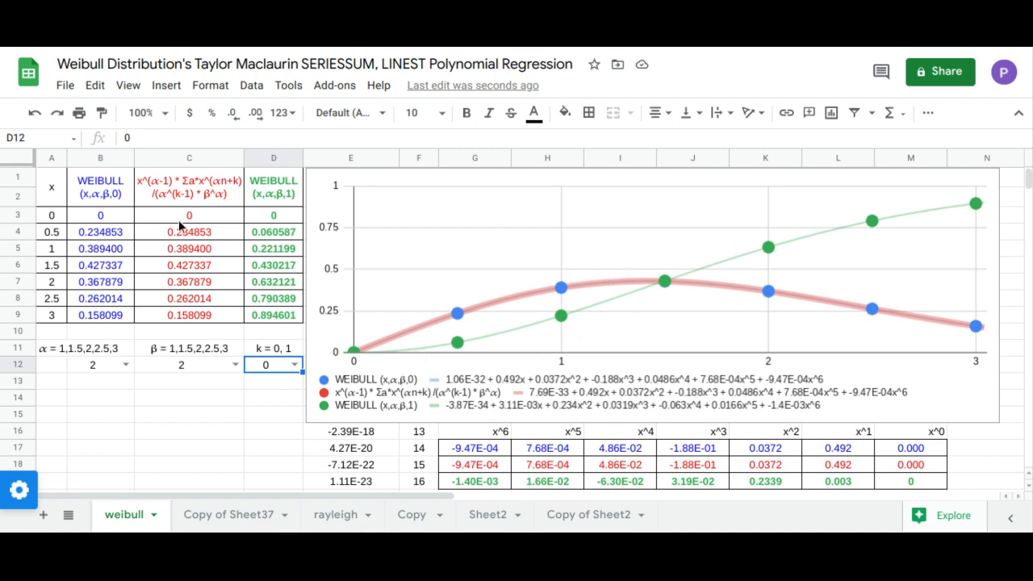
Step: Review the two WEIBULL columns B1:B9 and D1:D9 and the Taylor-Maclaurin series column C1:C9 by selecting each range
drag(115, 194, 114, 317)
click(268, 196)
drag(268, 196, 269, 323)
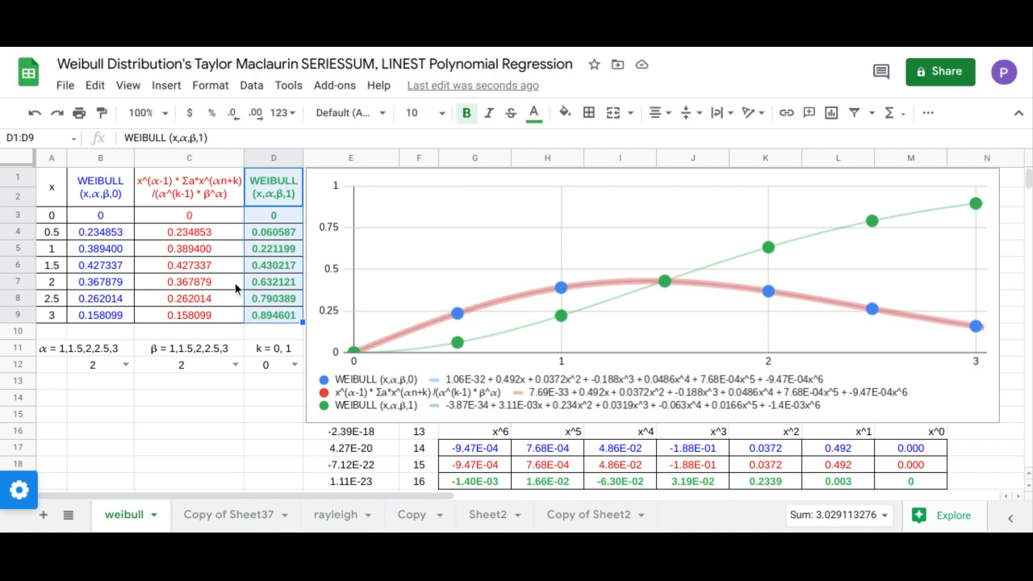
drag(185, 190, 190, 314)
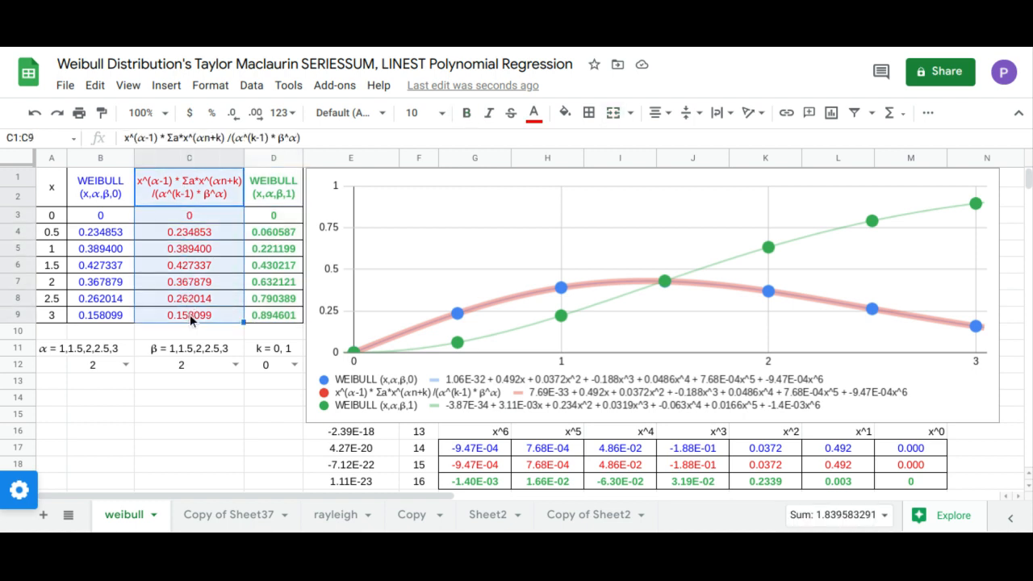